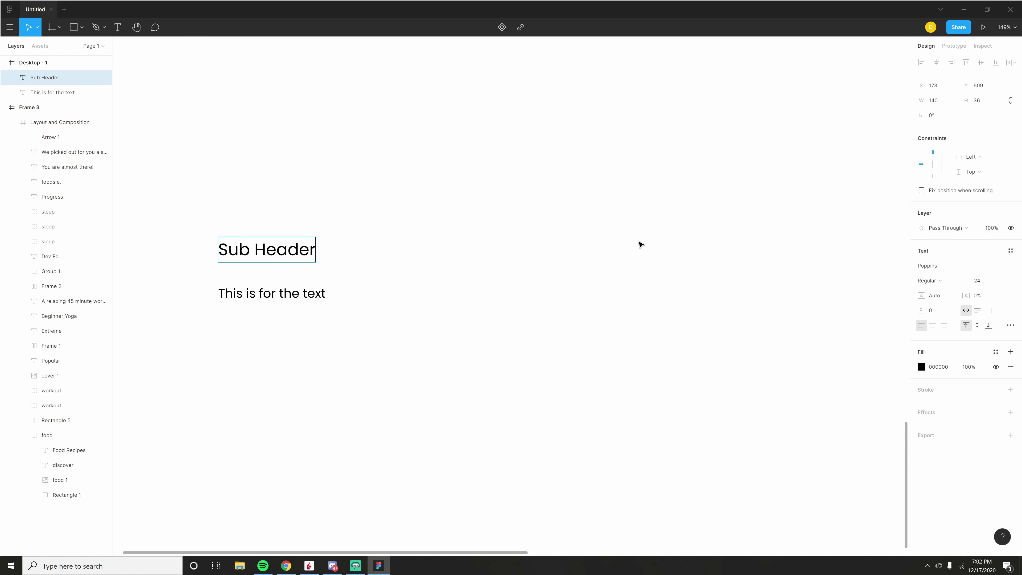
Step: Inspect the Sub Header and Big Header text styling
left_click(934, 295)
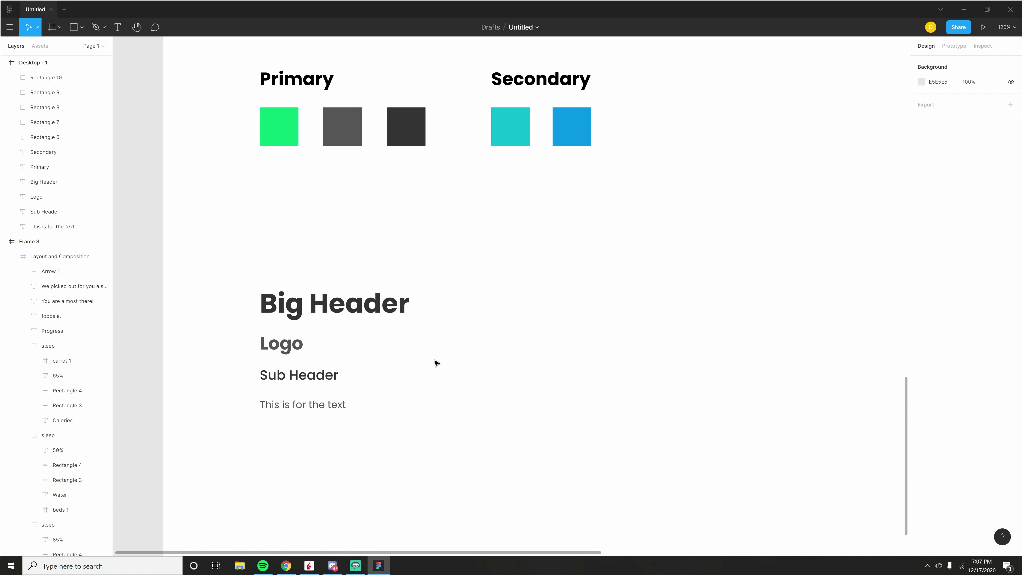
left_click(407, 320)
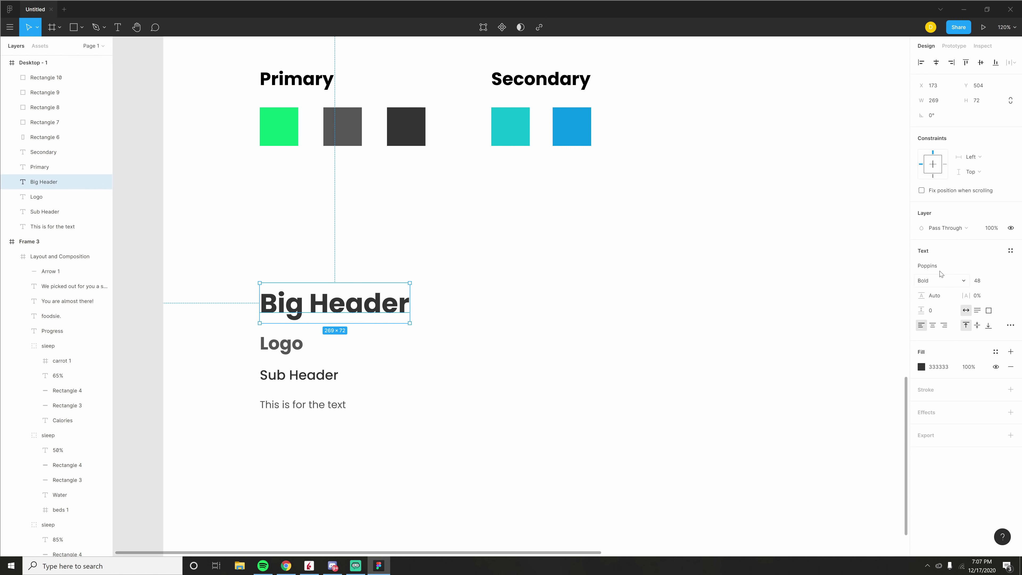
left_click(440, 447)
left_click(294, 411)
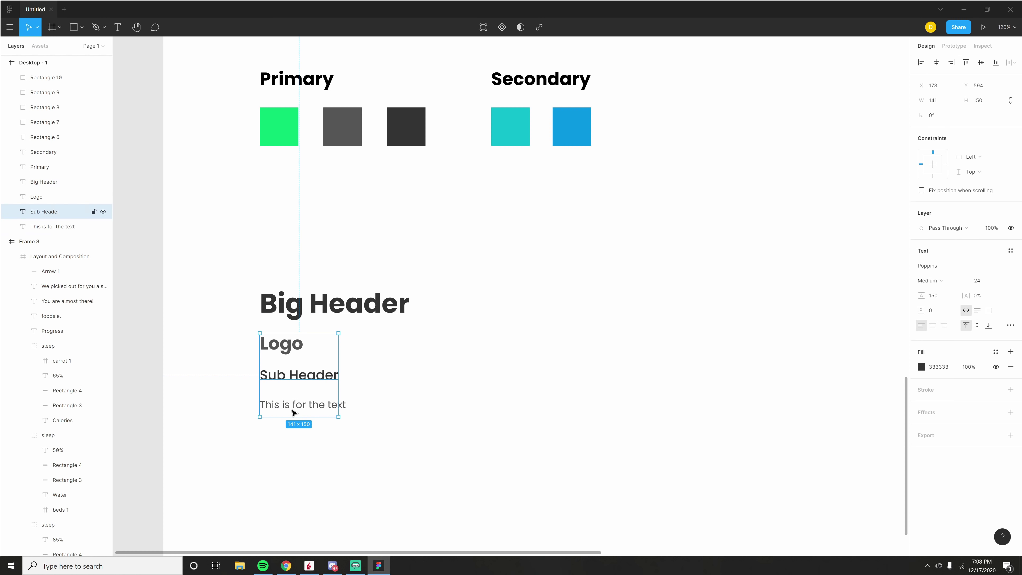
left_click(376, 442)
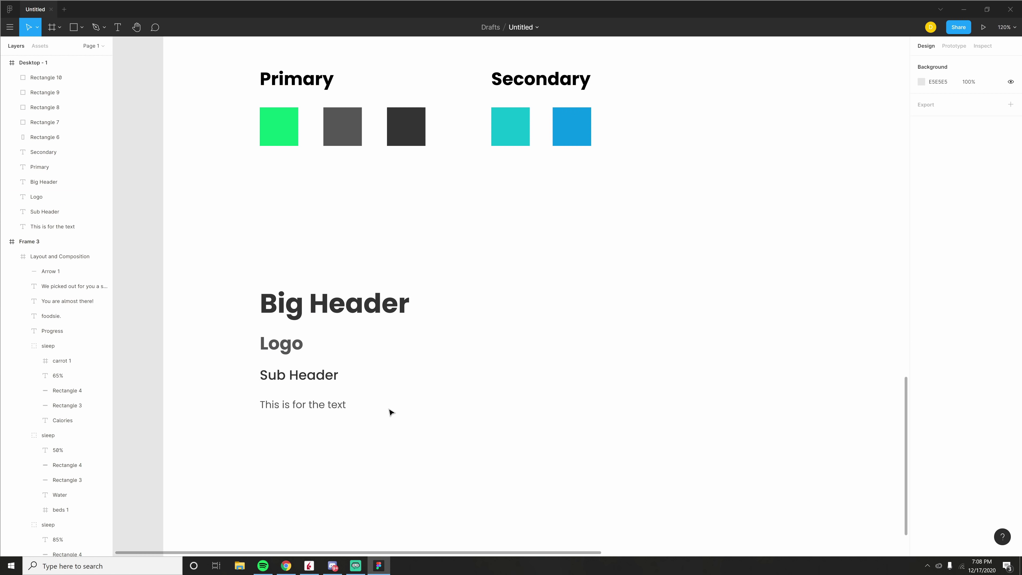
Step: Check the mid-grey Primary swatch and the Big Header and Logo text layers
left_click(344, 131)
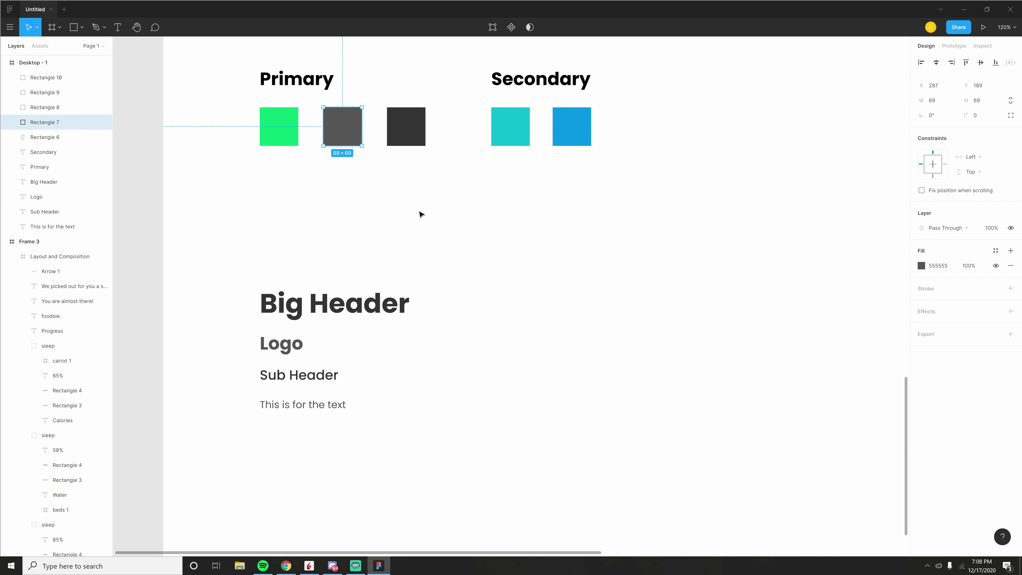
left_click(360, 238)
left_click(357, 306)
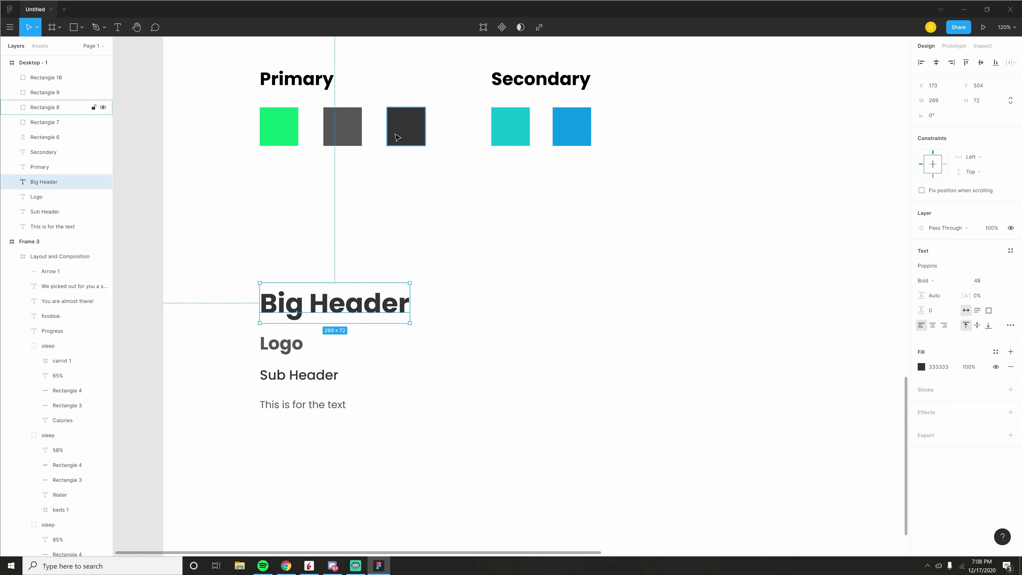
left_click(337, 280)
left_click(287, 349)
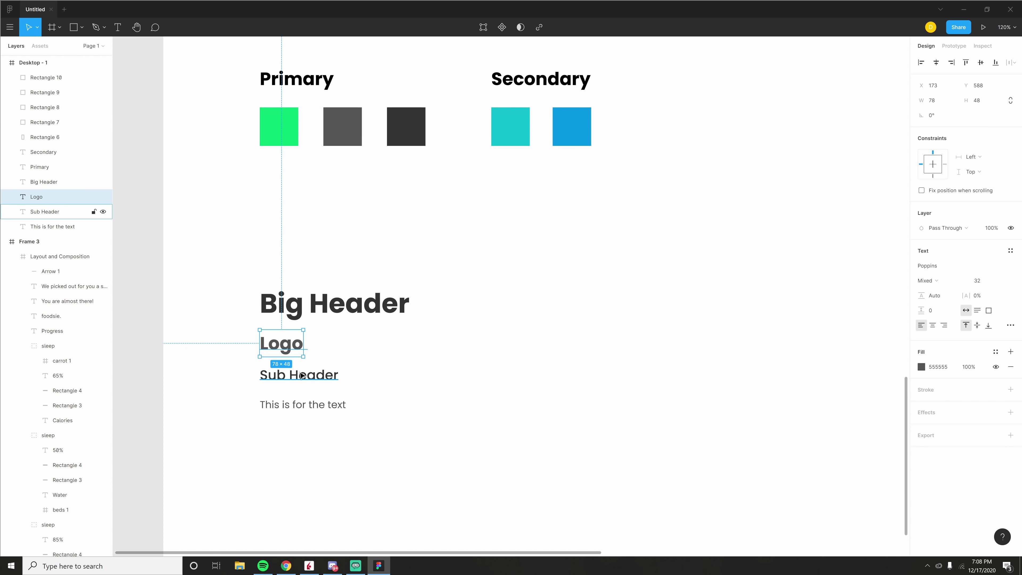
Step: Undo an accidental move of the body text line and select both Secondary swatches
left_click_drag(300, 404, 165, 155)
key("ctrl+z")
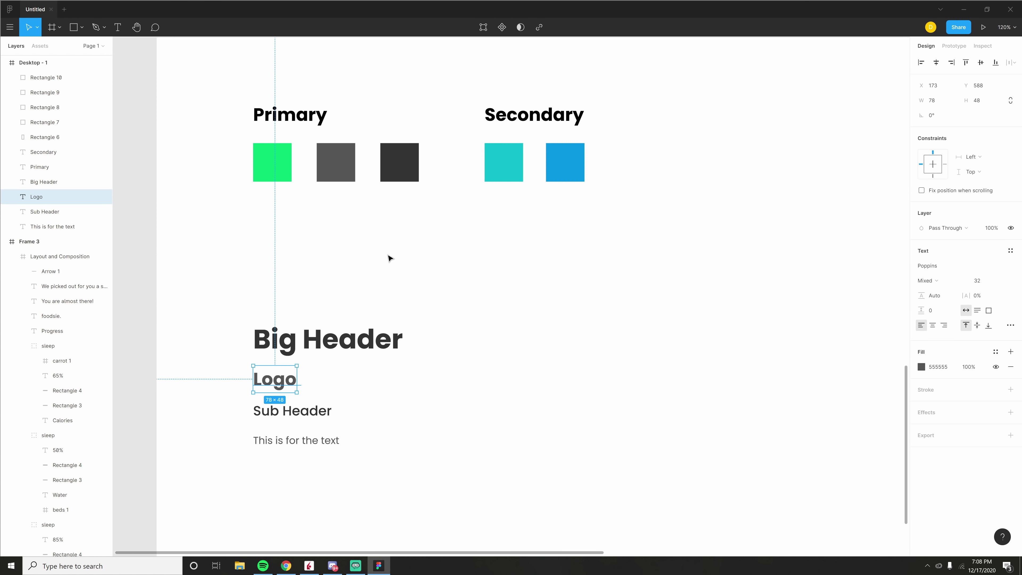
left_click(408, 210)
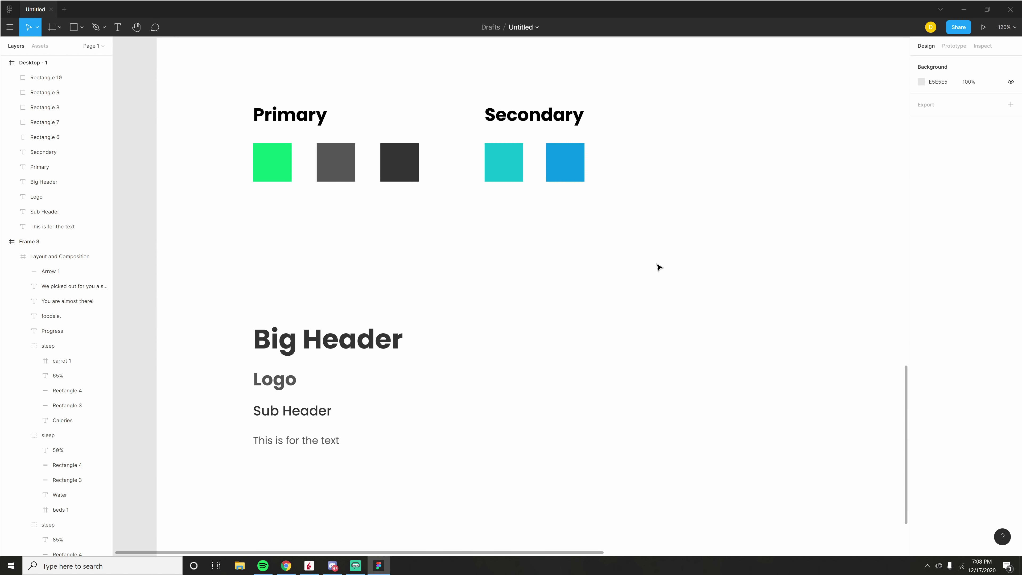
left_click_drag(657, 264, 485, 251)
key("alt+Tab")
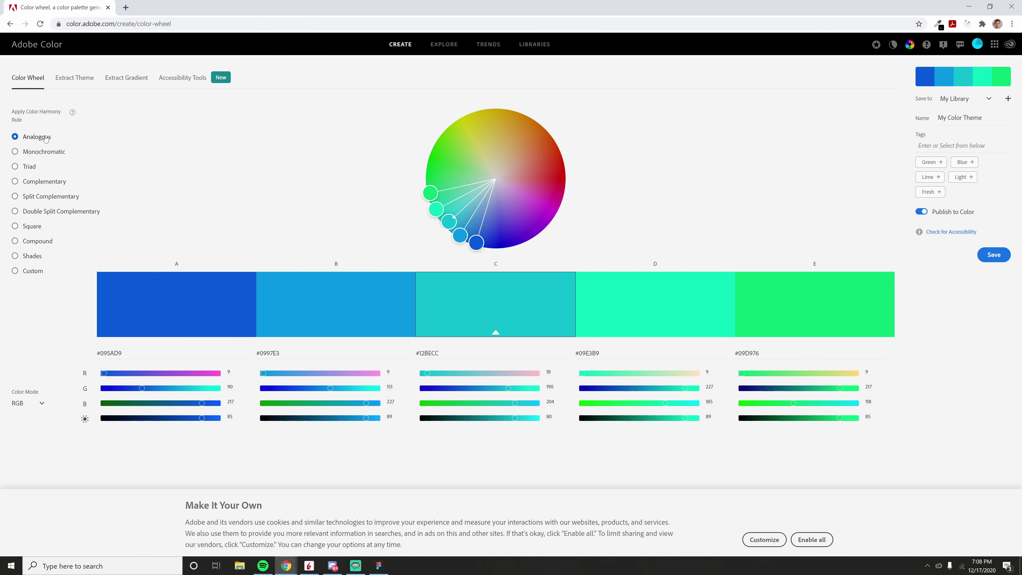
key("alt+Tab")
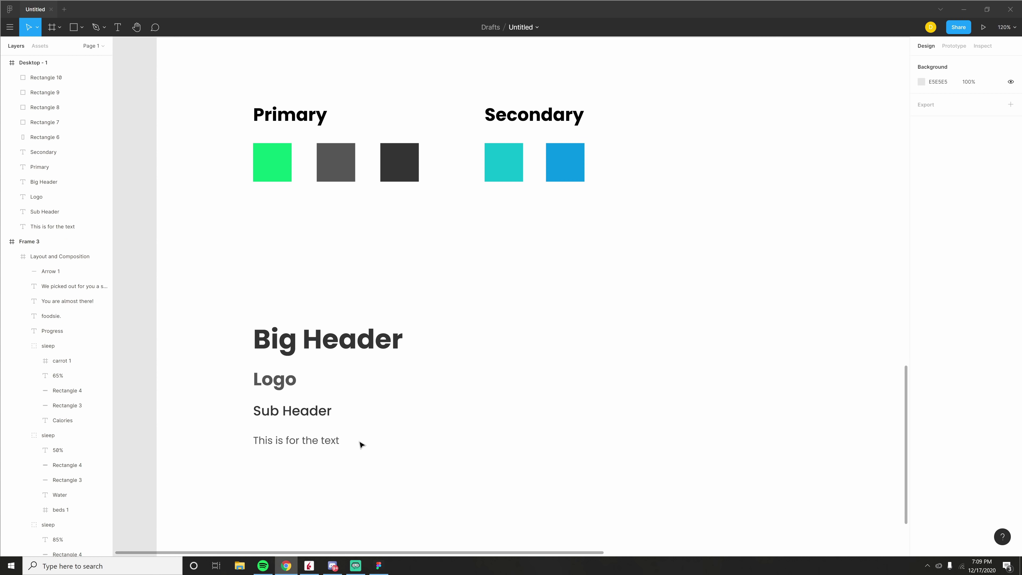
Step: Reframe the canvas and move the yoga cover image to the upper right
left_click_drag(593, 383, 539, 376)
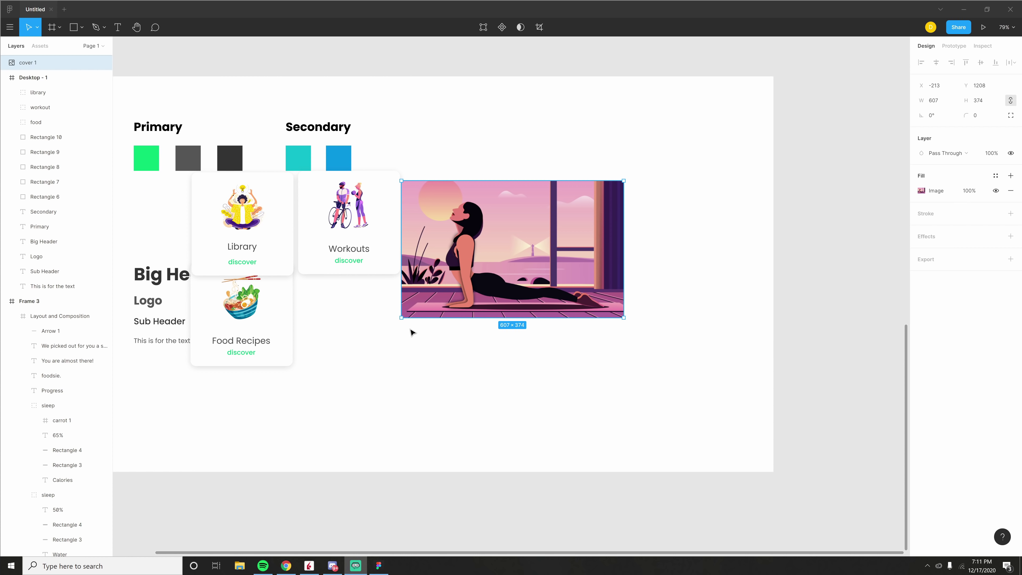
left_click_drag(412, 333, 428, 339)
scroll(427, 338, "up", 1)
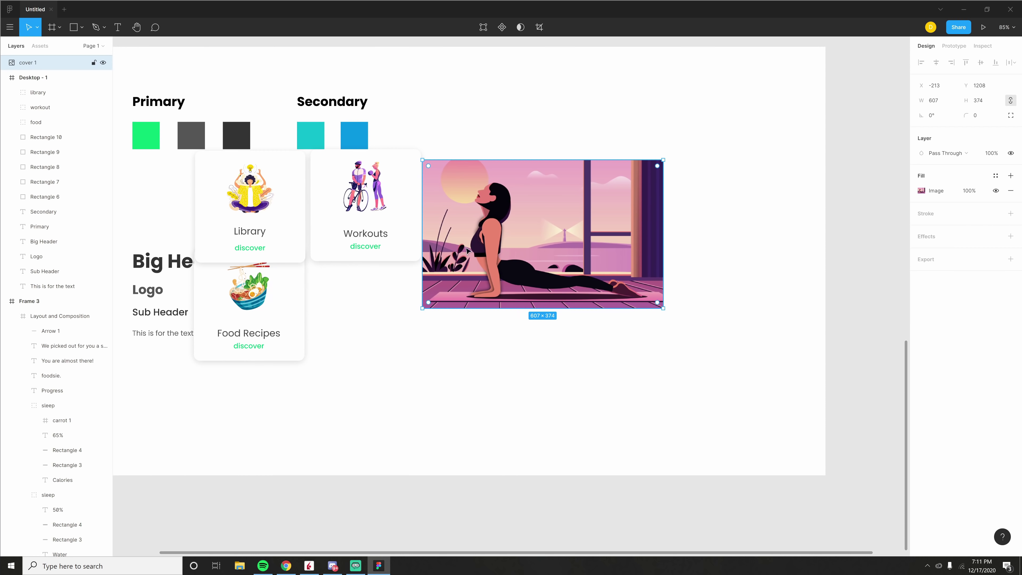
left_click_drag(468, 252, 588, 162)
Step: Spread out the Workouts, Library and Food Recipes cards, keeping Food Recipes at 279×282
left_click(350, 224)
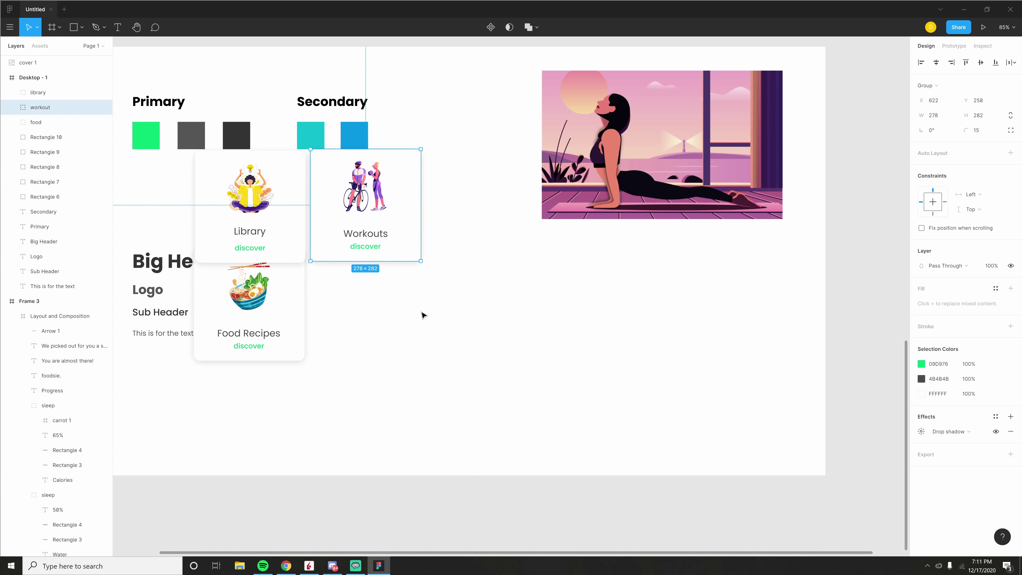
scroll(422, 315, "up", 2)
left_click_drag(372, 201, 488, 314)
left_click_drag(185, 187, 338, 178)
left_click_drag(246, 341, 320, 418)
mouse_move(235, 322)
left_mouse_down()
mouse_move(252, 307)
mouse_move(235, 316)
left_mouse_up()
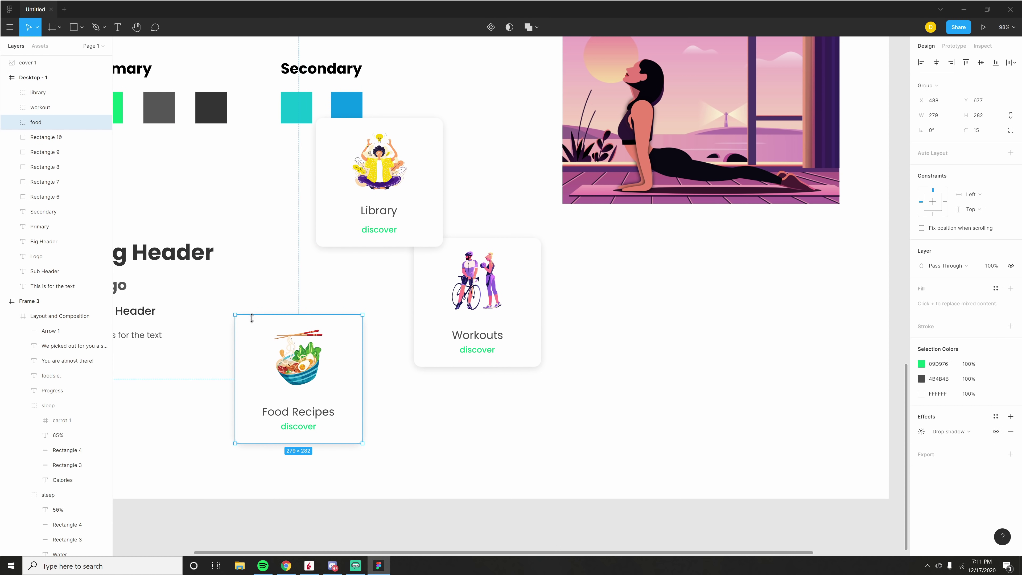
left_click_drag(354, 378, 349, 322)
Step: Nudge Workouts into place and set Food Recipes under the Library card
left_click(487, 352)
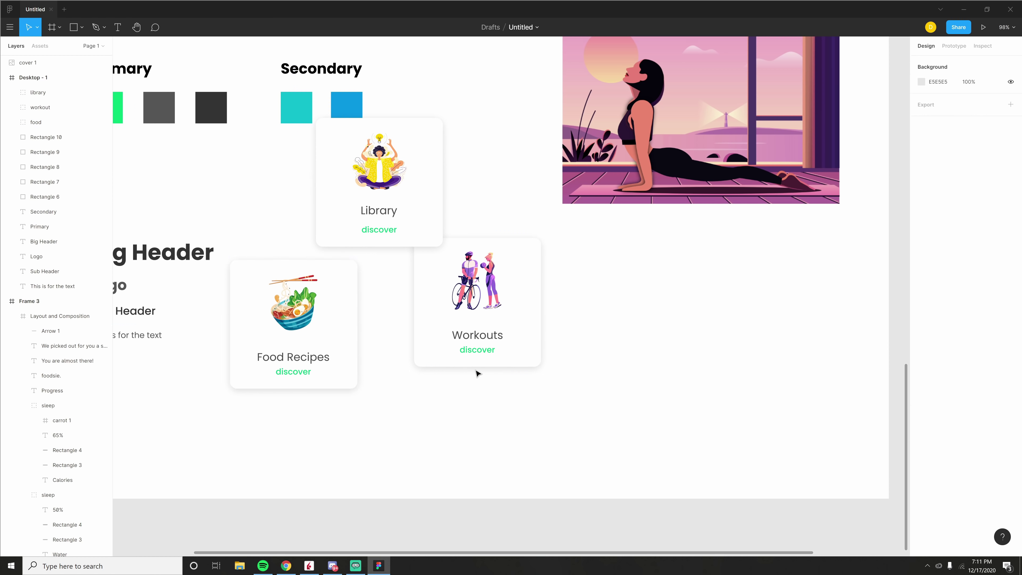
scroll(477, 372, "up", 2)
left_click_drag(442, 343, 427, 365)
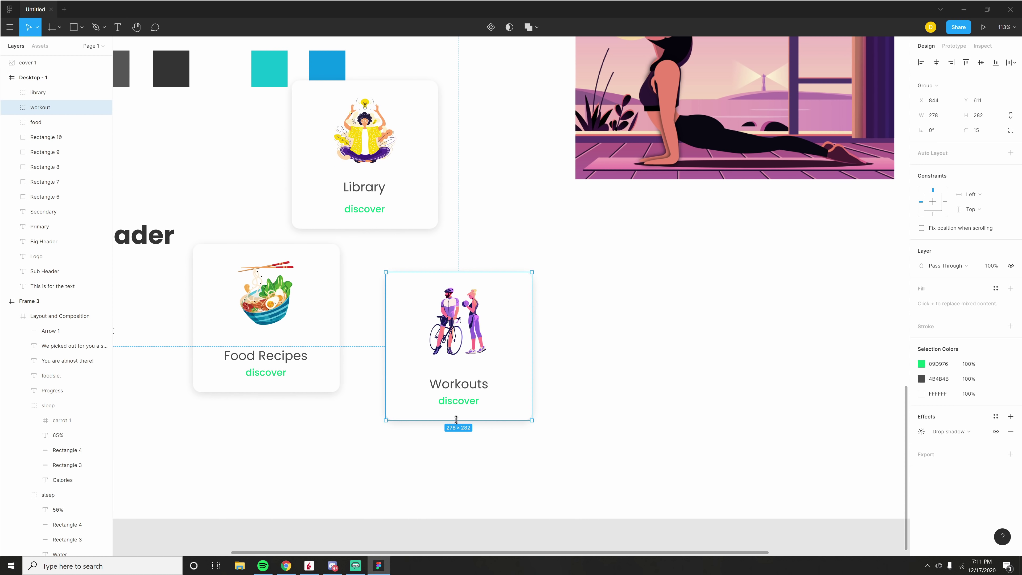
left_click(589, 377)
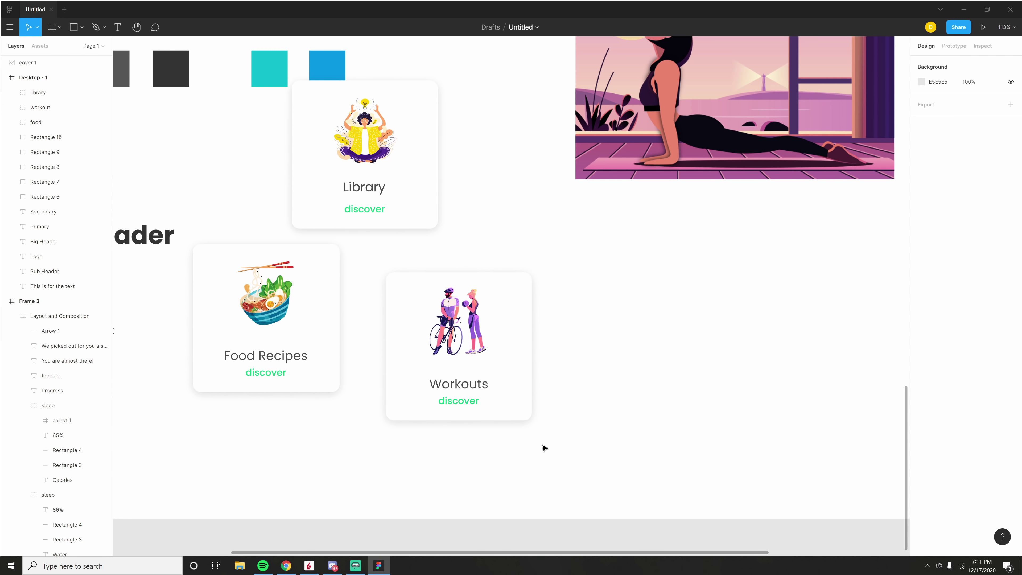
left_click_drag(291, 340, 324, 366)
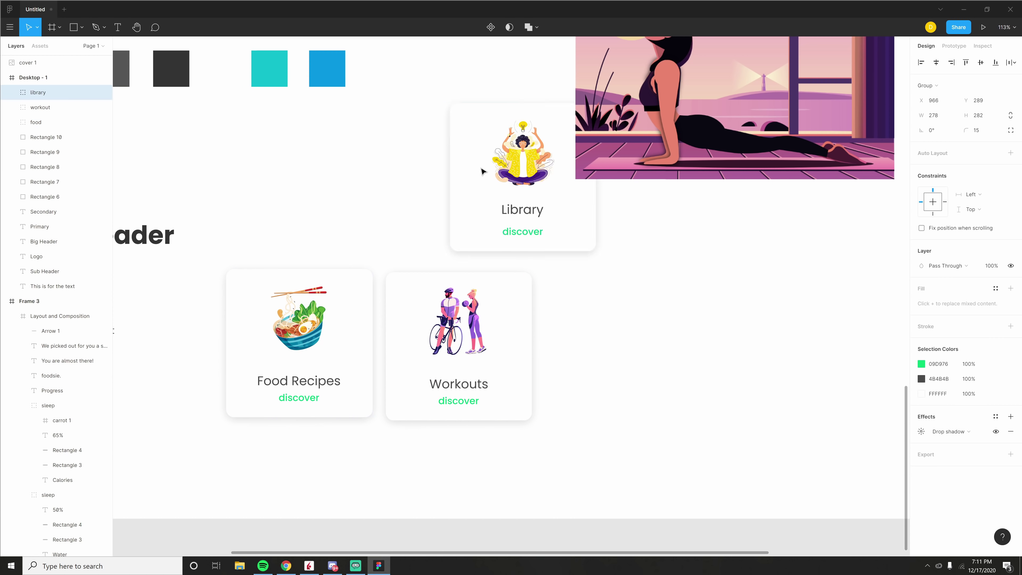
left_click_drag(483, 171, 350, 204)
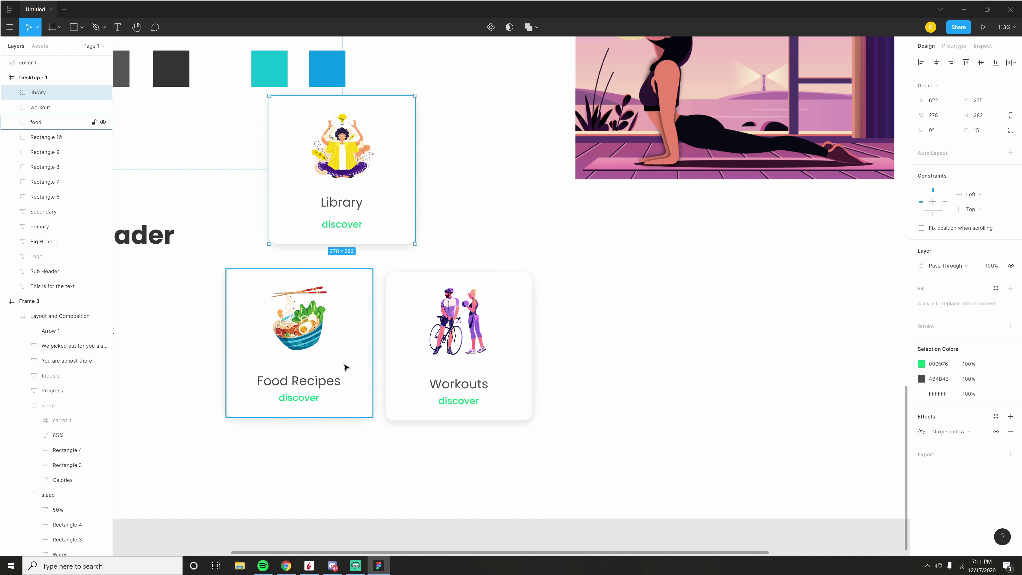
left_click_drag(345, 367, 348, 328)
Step: Fine-tune the Food Recipes card position next to Library and check the card groups
scroll(304, 372, "down", 2)
scroll(298, 323, "left", 3)
scroll(326, 319, "up", 3)
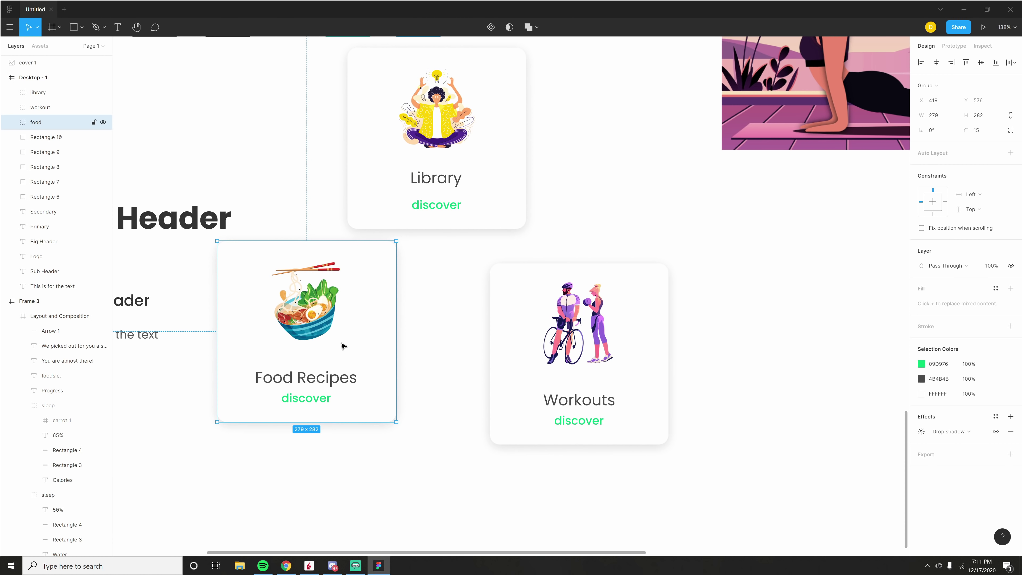
mouse_move(337, 343)
left_mouse_down()
mouse_move(395, 439)
mouse_move(333, 346)
left_mouse_up()
left_click(381, 454)
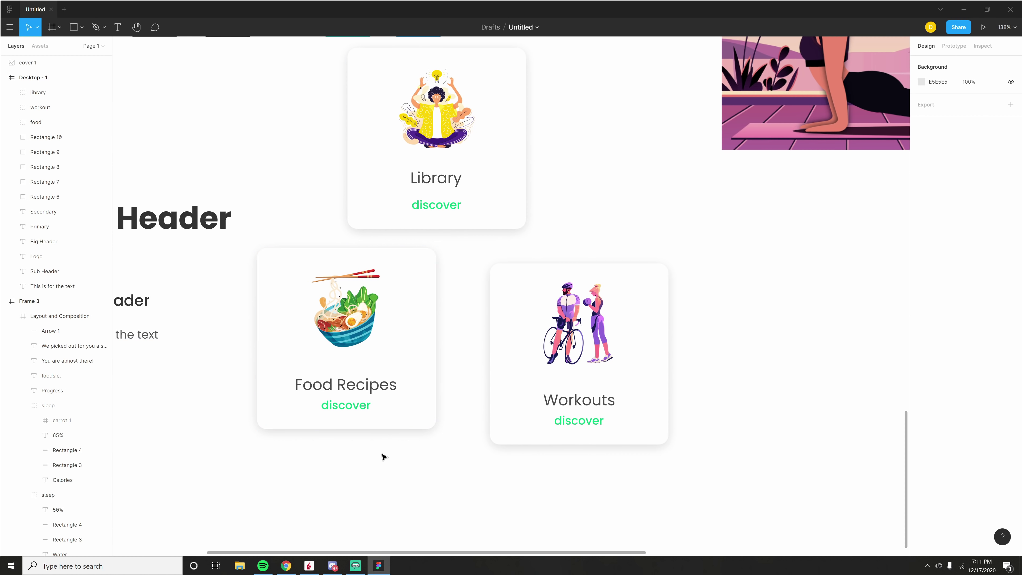
left_click(565, 324)
left_click(351, 321)
double_click(351, 321)
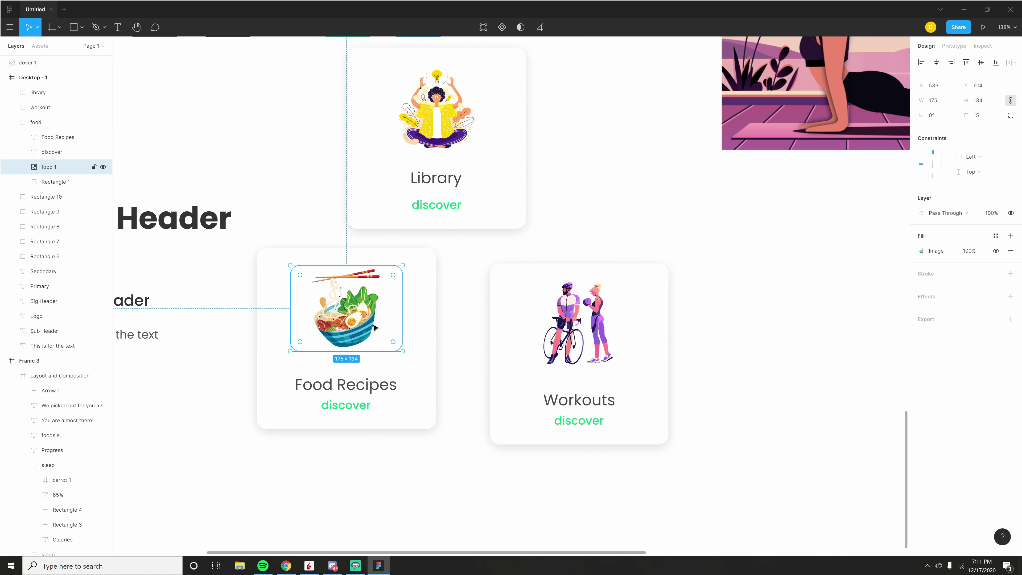
left_click(755, 356)
Step: Shift the yoga cover image slightly down and right
scroll(755, 356, "right", 8)
scroll(418, 461, "up", 4)
left_click(519, 290)
left_click_drag(519, 289, 545, 299)
scroll(364, 456, "down", 3)
Step: Pan around the yoga cover image and cards, undoing the image's last shift
scroll(475, 282, "up", 1)
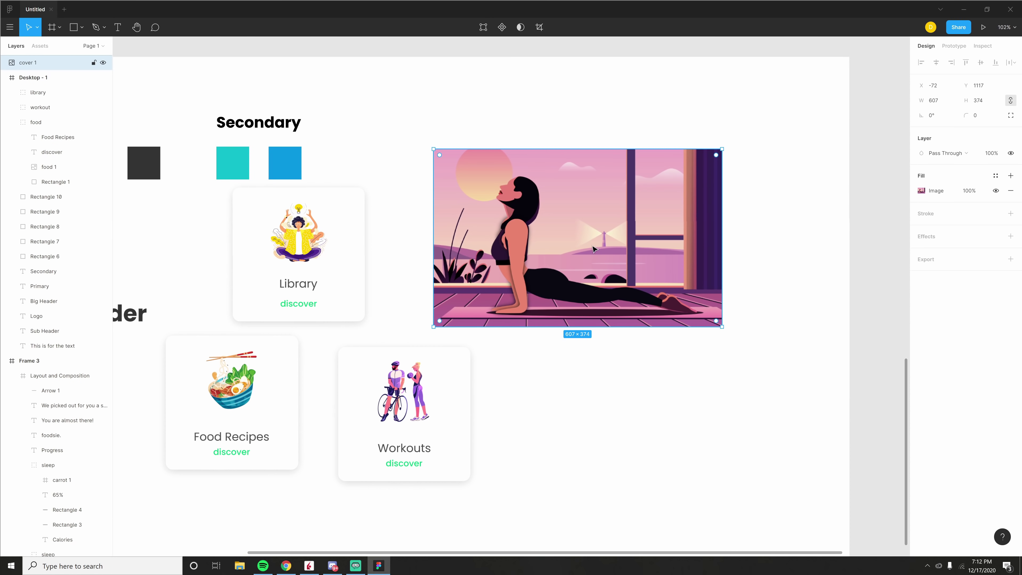
scroll(594, 249, "right", 3)
scroll(307, 202, "up", 1)
scroll(321, 287, "left", 3)
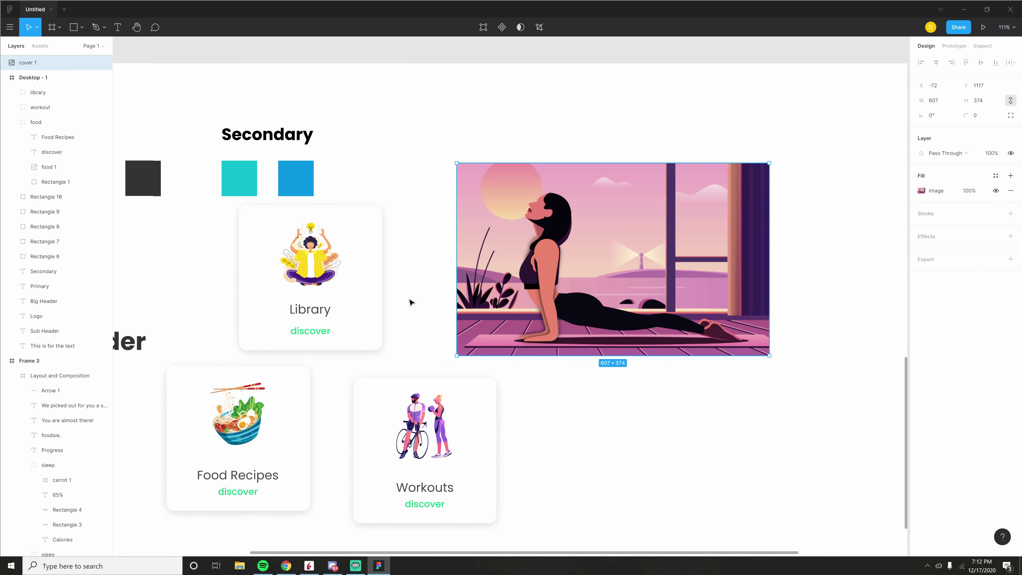
scroll(292, 314, "up", 5)
scroll(322, 316, "down", 7)
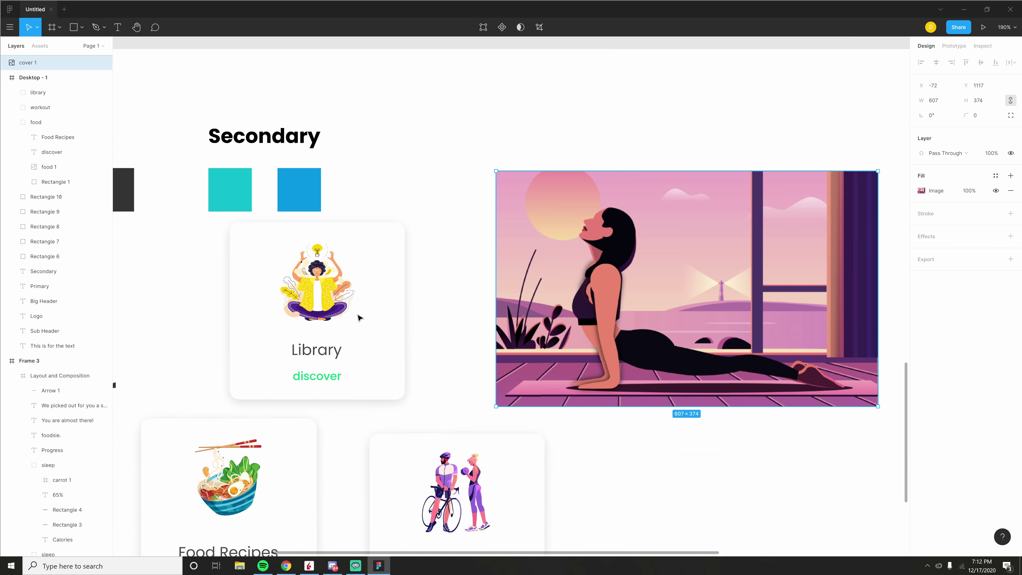
scroll(405, 301, "up", 4)
scroll(405, 301, "up", 1)
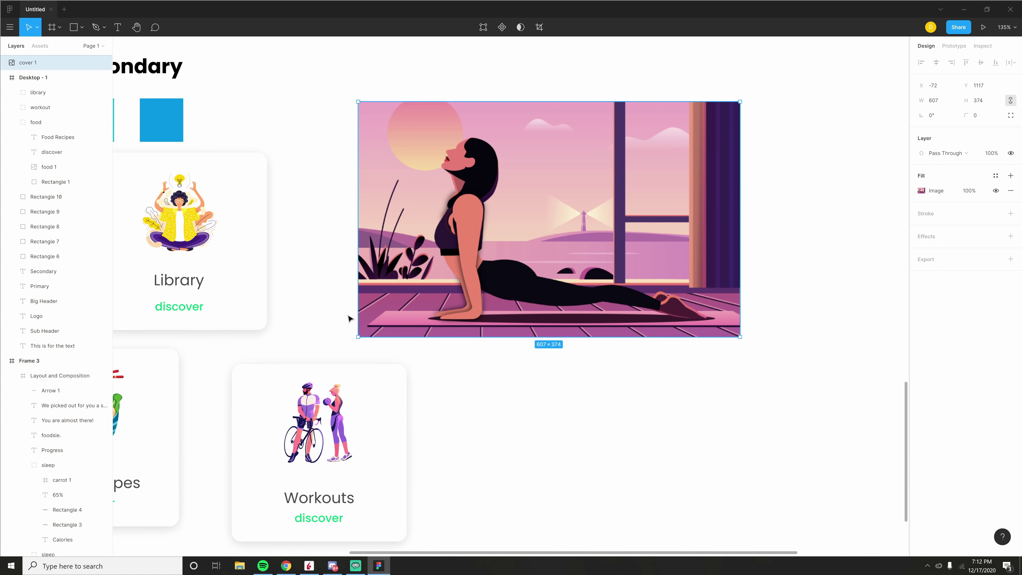
key("ctrl+z")
scroll(297, 218, "left", 3)
scroll(297, 218, "down", 1)
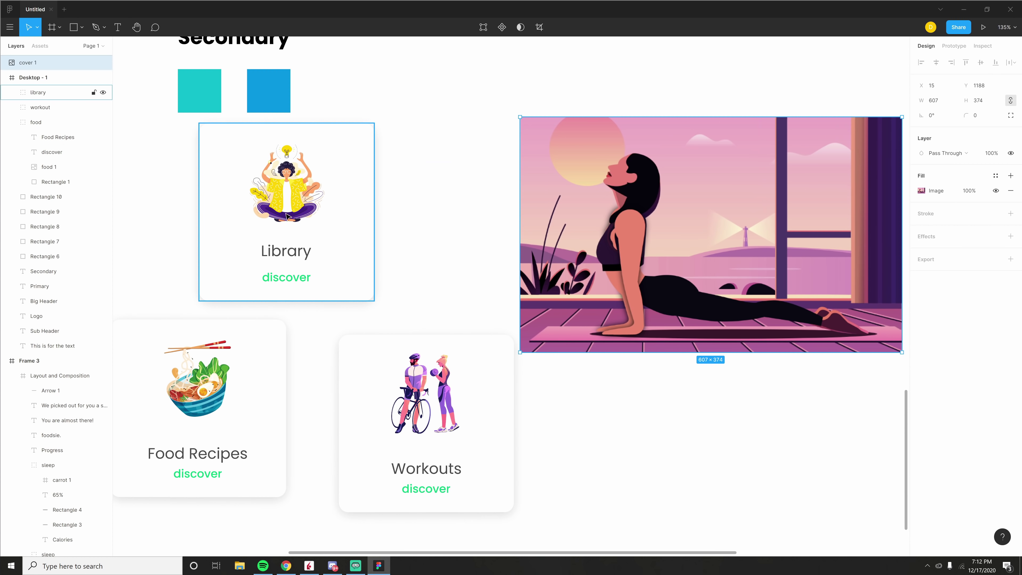
scroll(355, 378, "down", 1)
scroll(356, 378, "right", 1)
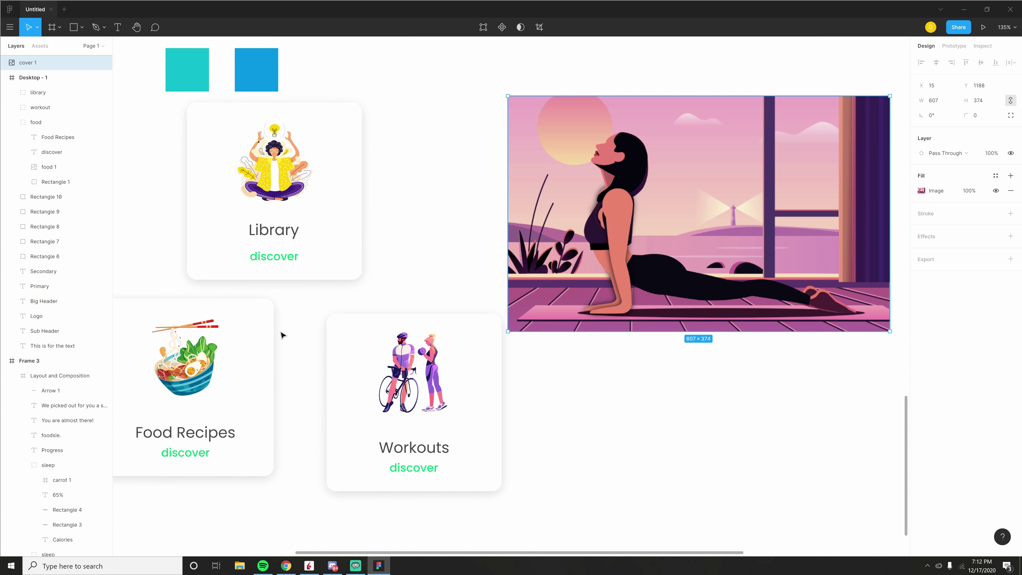
scroll(280, 334, "right", 3)
scroll(280, 334, "up", 1)
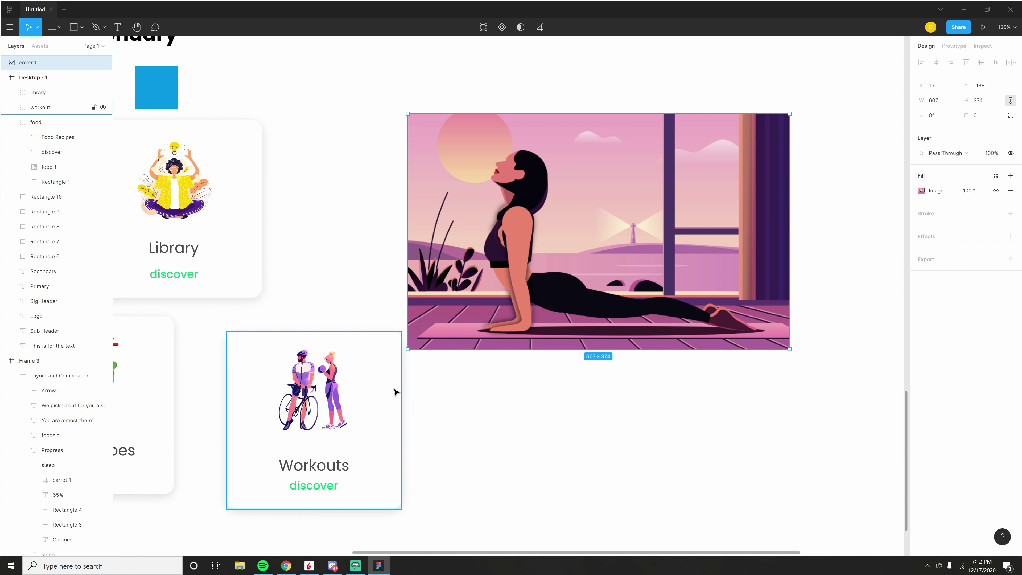
scroll(264, 375, "left", 4)
scroll(264, 375, "up", 1)
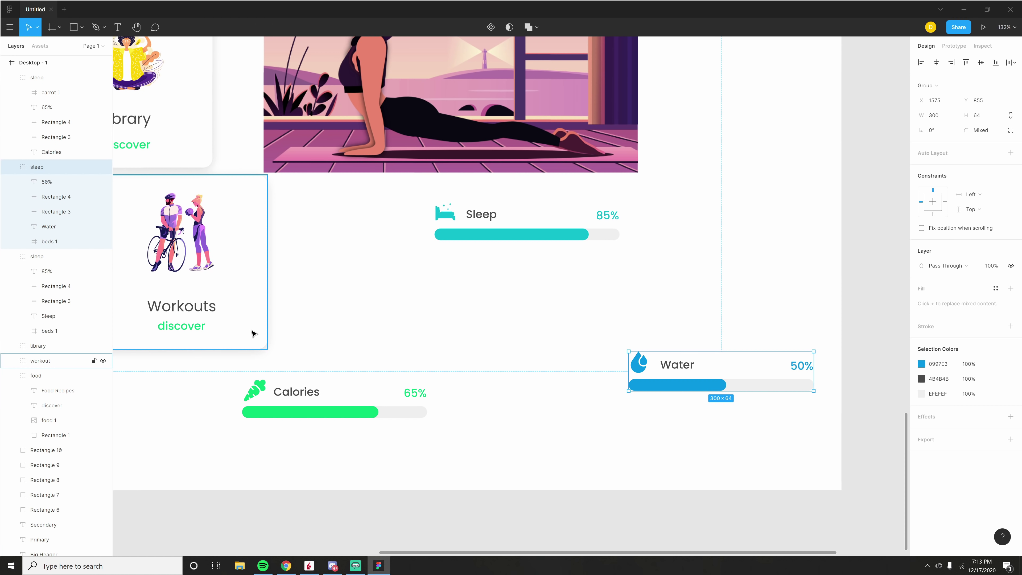
Step: Try stretching the Water progress bar taller, then undo it
left_click(312, 400)
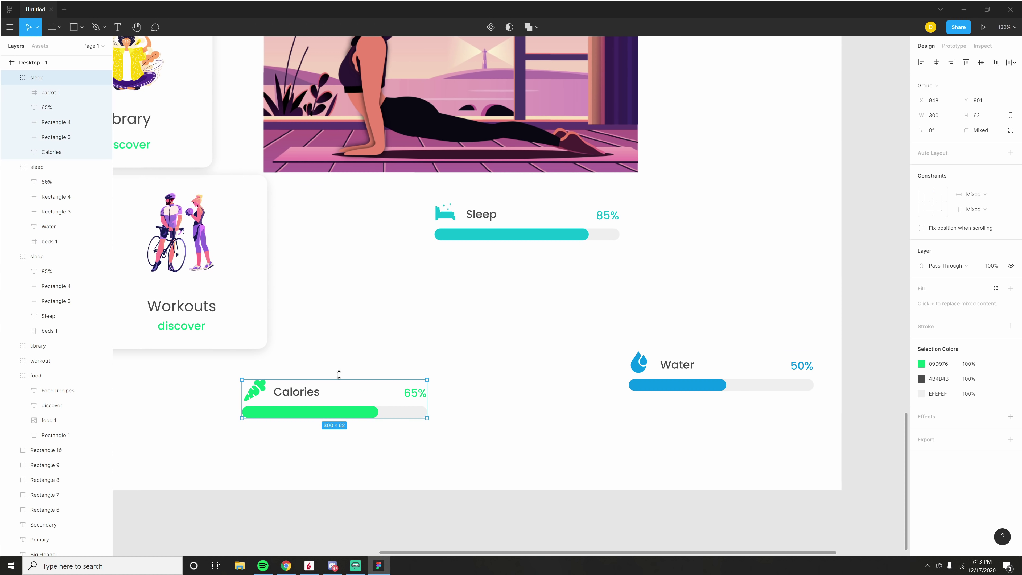
left_click(492, 236)
left_click(660, 378)
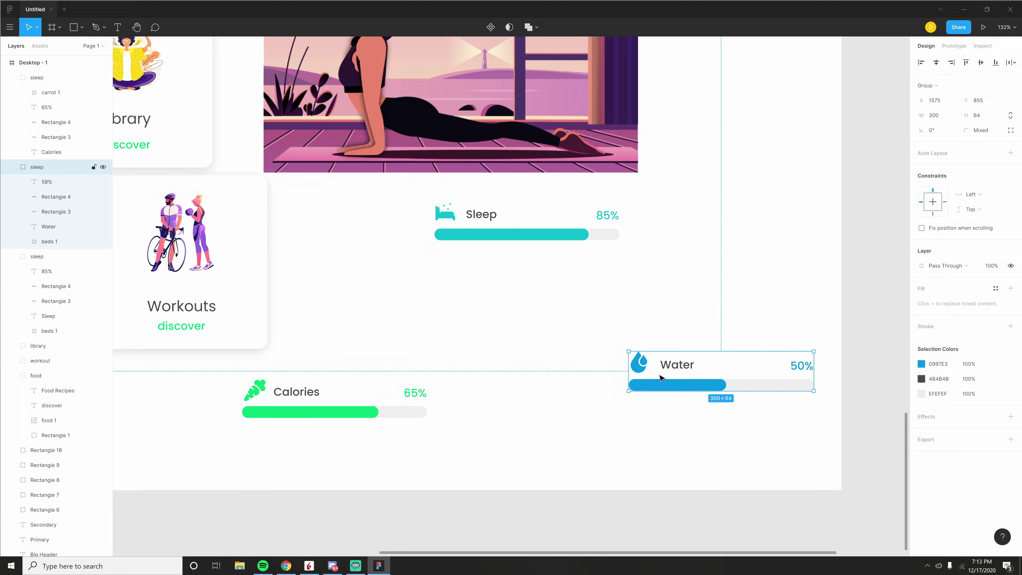
left_click_drag(667, 389, 607, 428)
key("ctrl+z")
Step: Move the Water progress bar to the lower right
left_click_drag(655, 369, 626, 351)
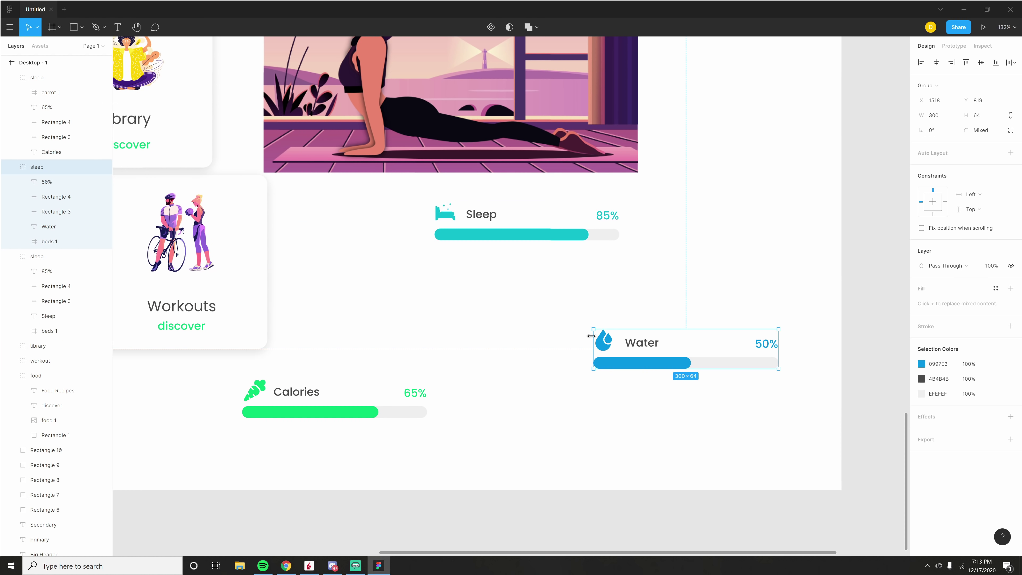
left_click_drag(377, 264, 579, 442)
left_click(605, 369)
scroll(543, 322, "down", 5)
scroll(543, 322, "right", 5)
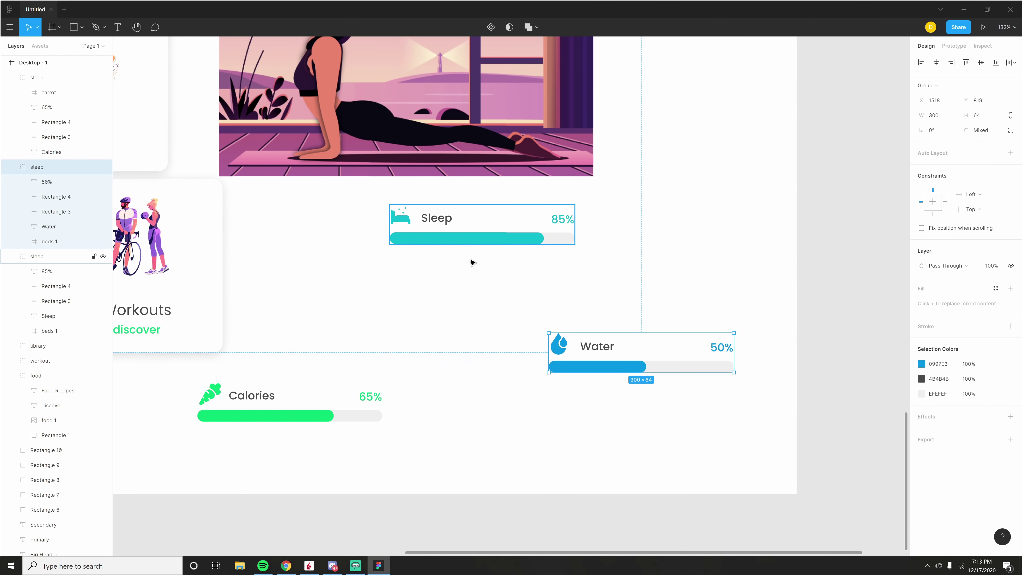
Step: Move the Sleep bar left beside the Workouts card and zoom out
left_click_drag(444, 237, 343, 248)
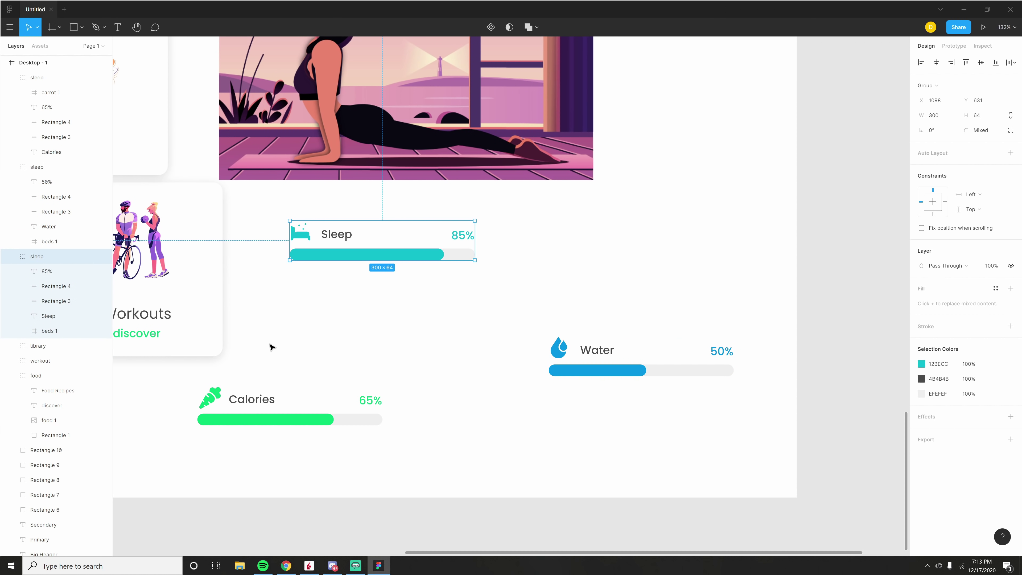
scroll(472, 381, "down", 3)
scroll(418, 389, "up", 1)
scroll(418, 388, "down", 2)
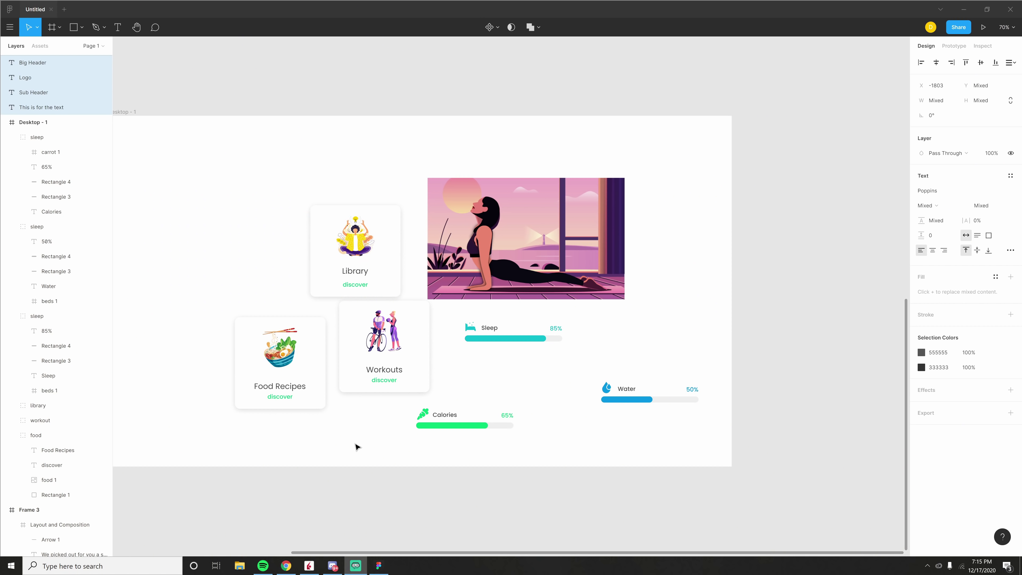
Step: Nudge the yoga illustration slightly right and up within Desktop - 1
scroll(330, 426, "up", 1)
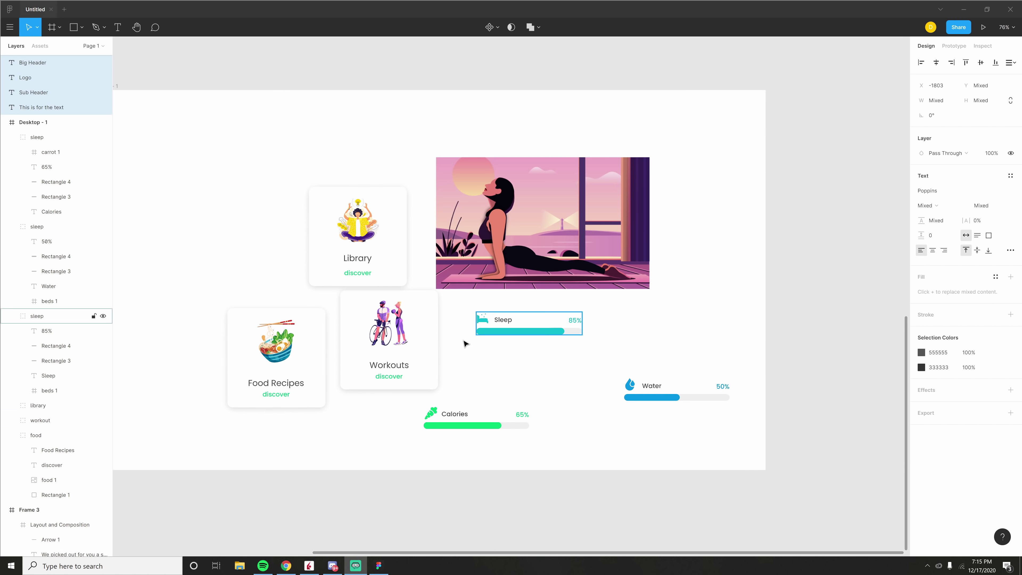
left_click(277, 362)
left_click(400, 384)
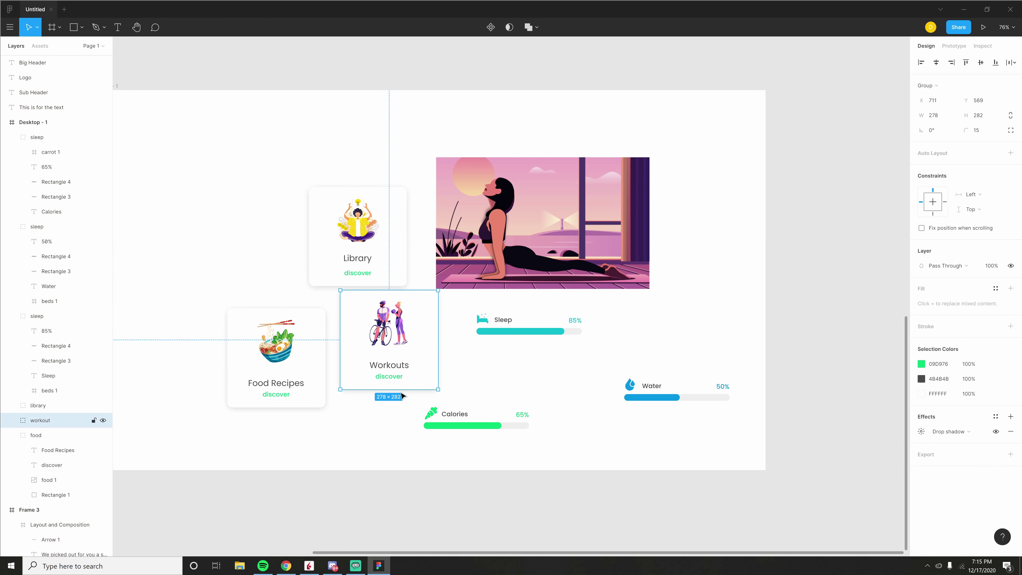
left_click(499, 442)
left_click(527, 334)
left_click(652, 423)
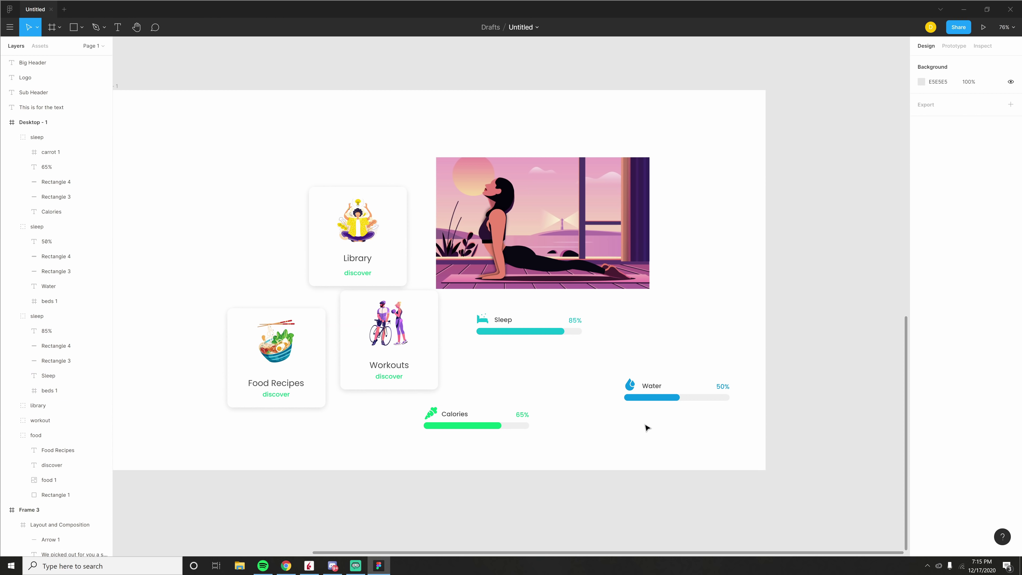
left_click(536, 246)
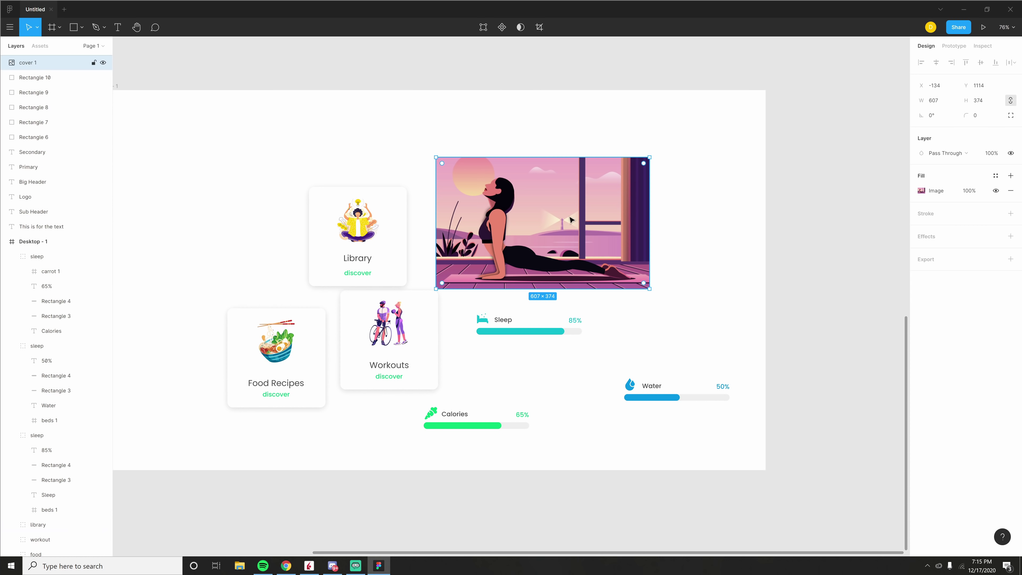
mouse_move(569, 216)
left_mouse_down()
mouse_move(534, 204)
mouse_move(603, 222)
mouse_move(580, 208)
mouse_move(567, 219)
mouse_move(580, 228)
left_mouse_up()
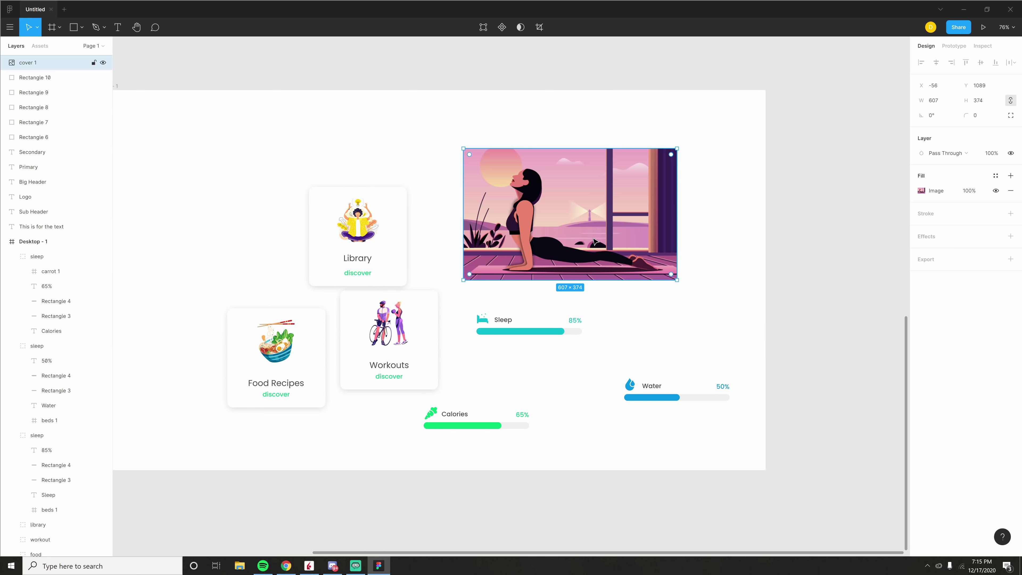
scroll(543, 238, "left", 5)
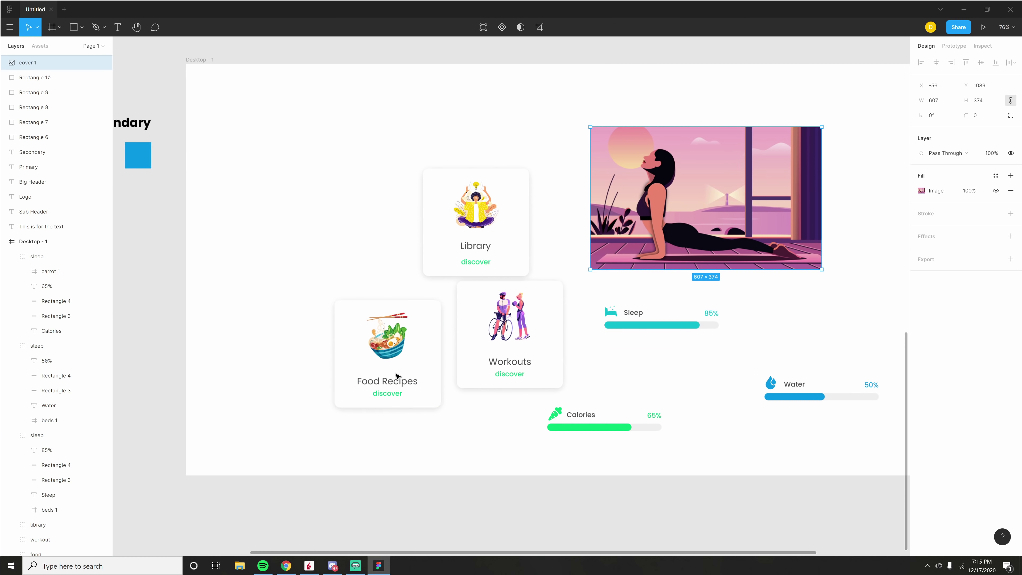
scroll(362, 398, "down", 2)
scroll(362, 399, "left", 2)
Step: Place Food Recipes, Workouts and Library side by side, then shift all three up-left
left_click_drag(419, 314, 334, 327)
left_click_drag(550, 291, 468, 322)
left_click_drag(526, 213, 609, 357)
left_click(464, 341, "shift")
left_click(379, 345, "shift")
left_click_drag(379, 345, 361, 325)
left_click_drag(443, 295, 443, 295)
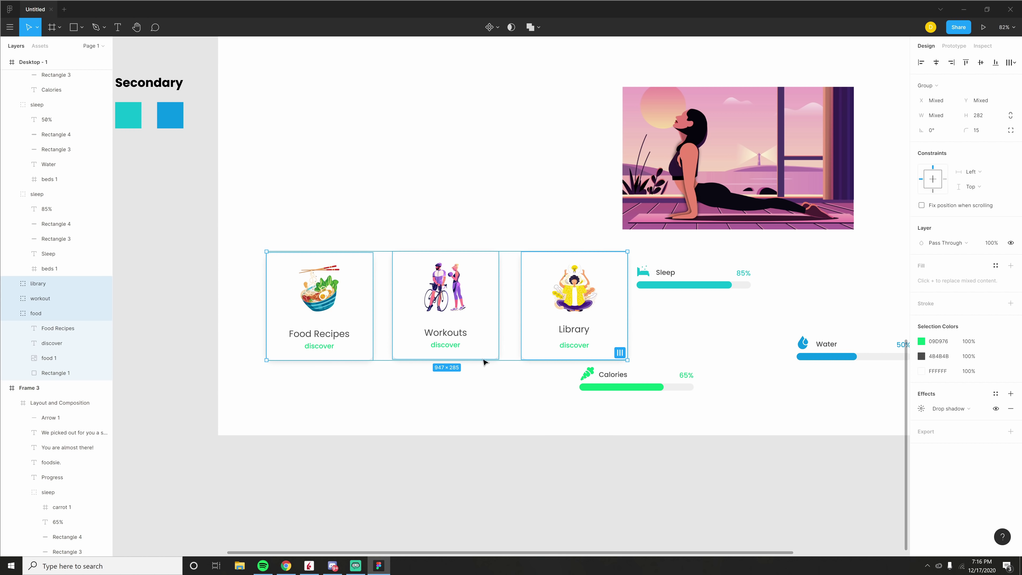
left_click_drag(446, 383, 383, 421)
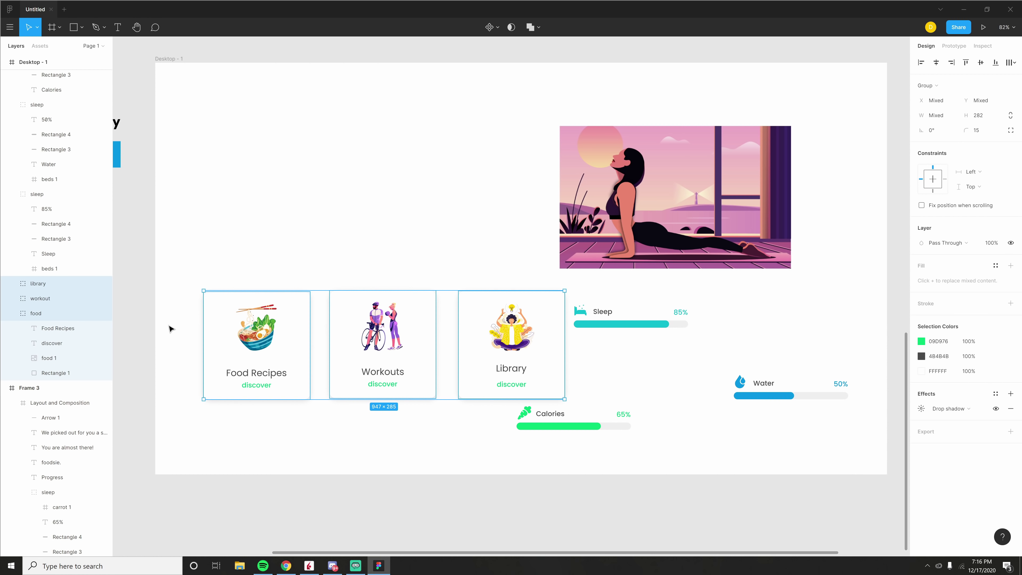
Step: Restack Library, Workouts and Food Recipes vertically at the frame's left
left_click(406, 378)
left_click_drag(406, 378, 222, 239)
left_click_drag(463, 328, 205, 86)
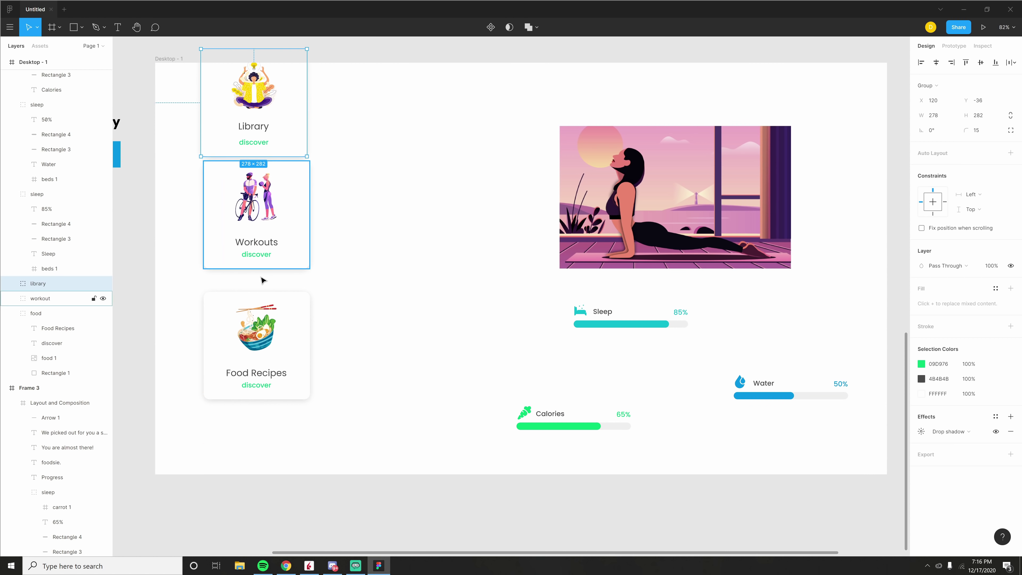
left_click_drag(262, 306, 262, 360)
left_click_drag(247, 221, 246, 274)
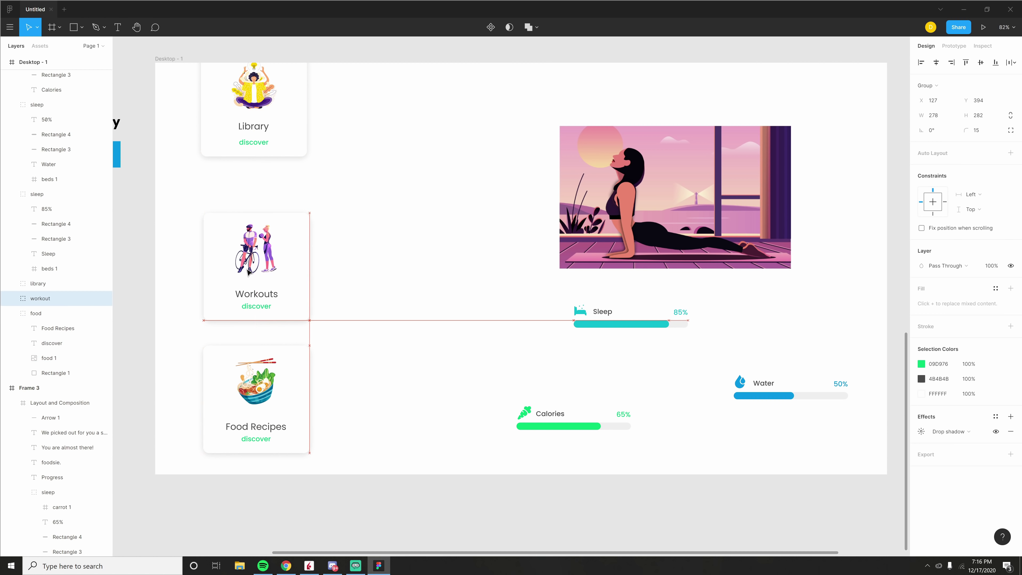
left_click_drag(246, 116, 251, 148)
Step: Line up Food Recipes, Workouts and Library level in one horizontal row
left_click(382, 406)
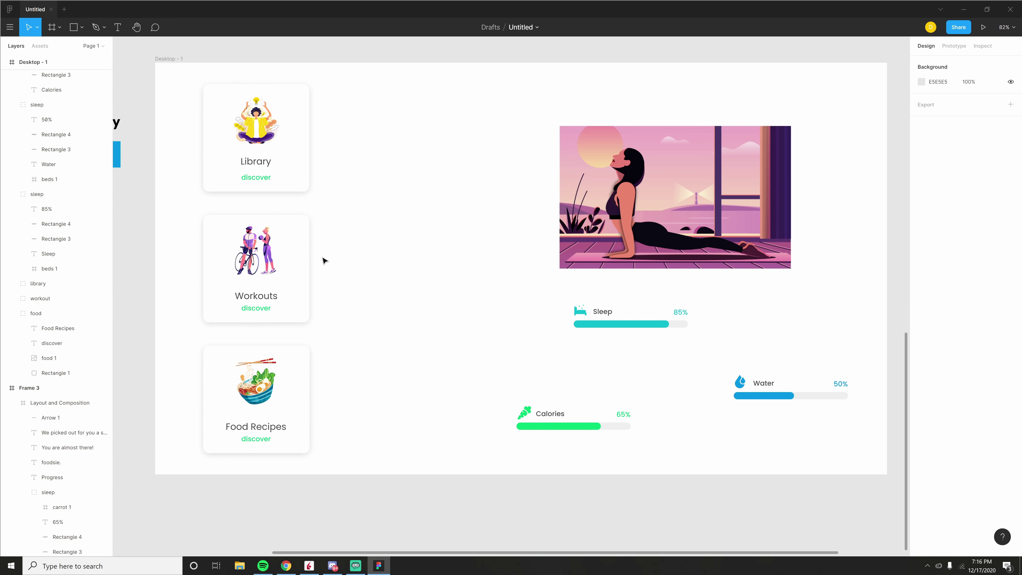
left_click_drag(306, 261, 428, 403)
left_click_drag(276, 416, 276, 370)
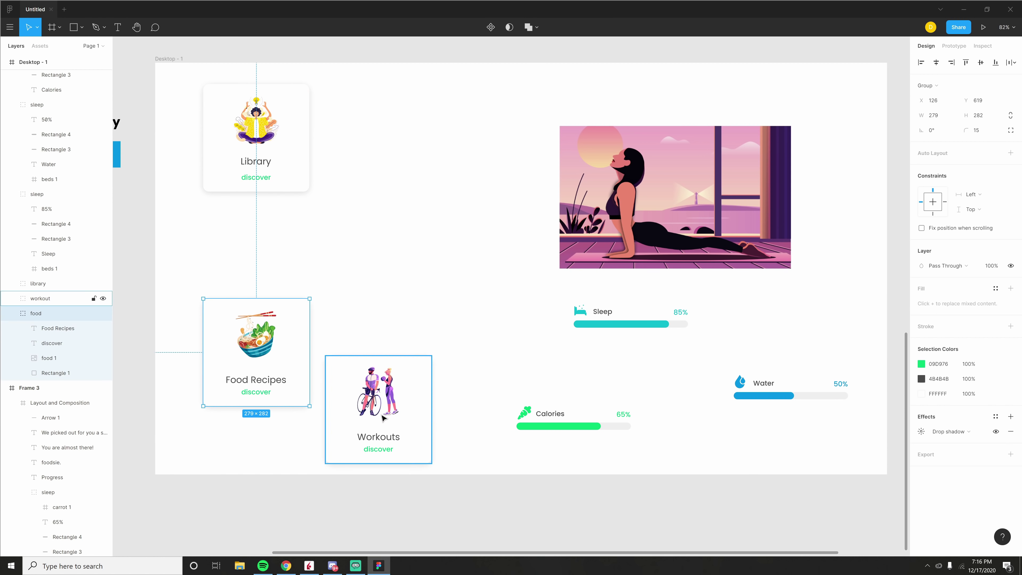
left_click_drag(383, 418, 383, 360)
left_click_drag(284, 143, 528, 360)
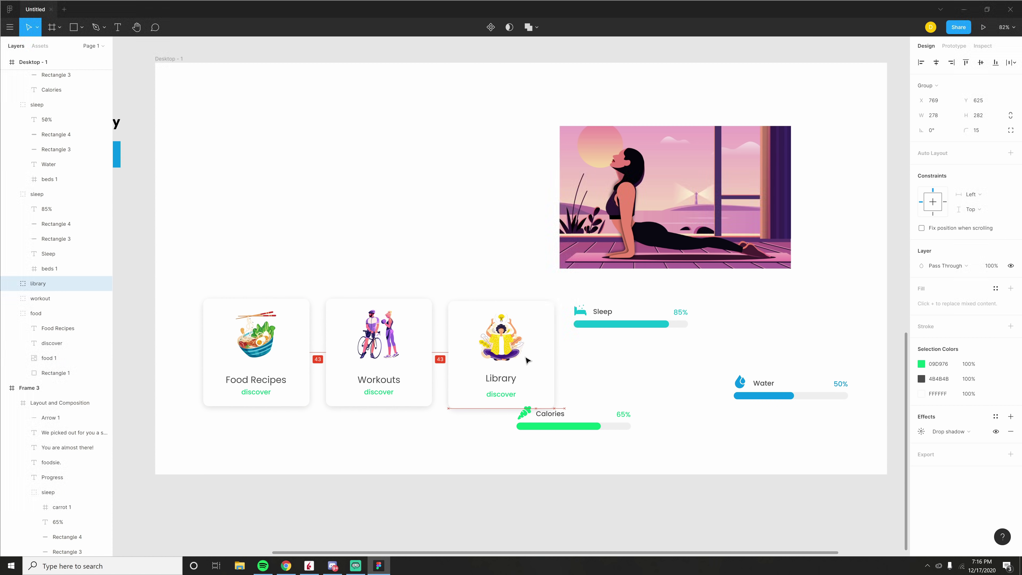
left_click(608, 432)
Step: Stack Sleep, Calories and Water bars 42 px apart and nudge them left to align
scroll(654, 364, "up", 2)
left_click_drag(426, 347, 528, 339)
left_click_drag(379, 455, 533, 388)
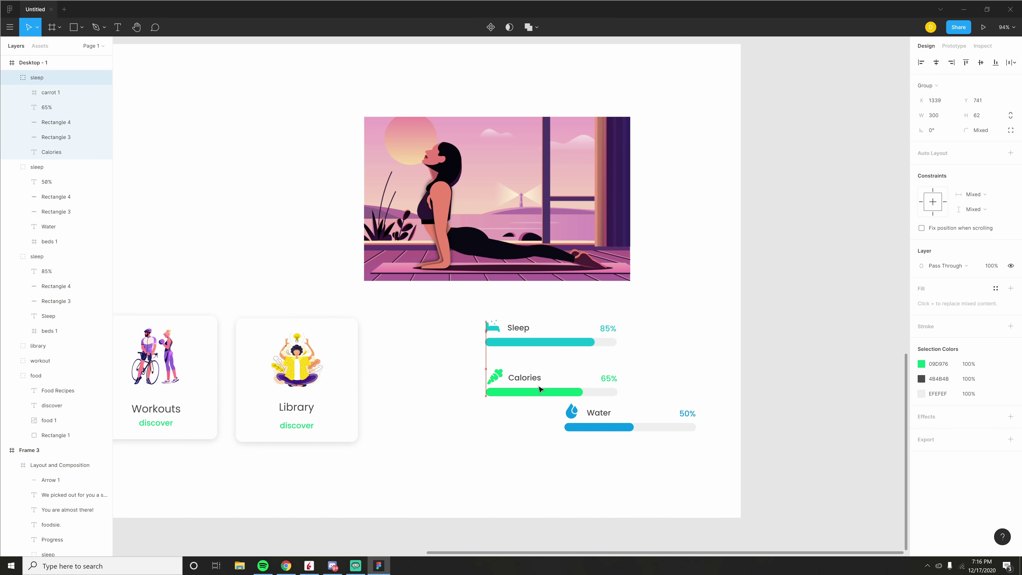
left_click_drag(604, 424, 525, 430)
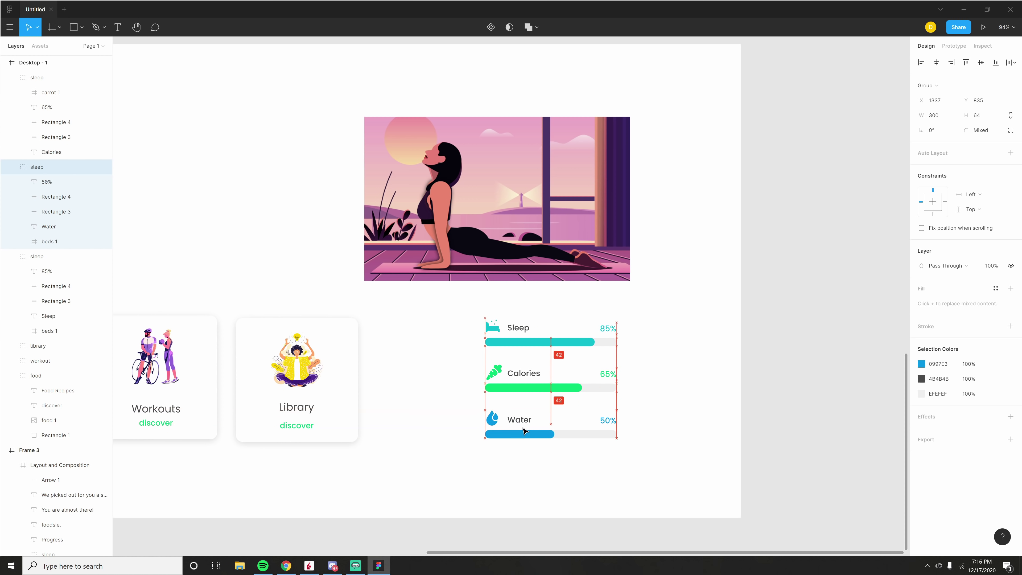
left_click(537, 455)
scroll(588, 461, "left", 4)
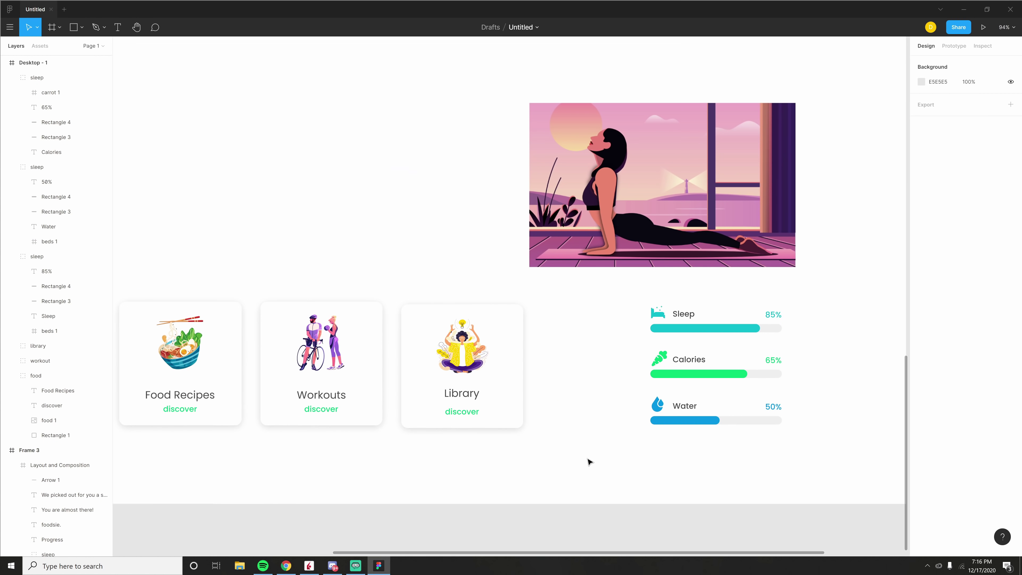
scroll(571, 467, "down", 1)
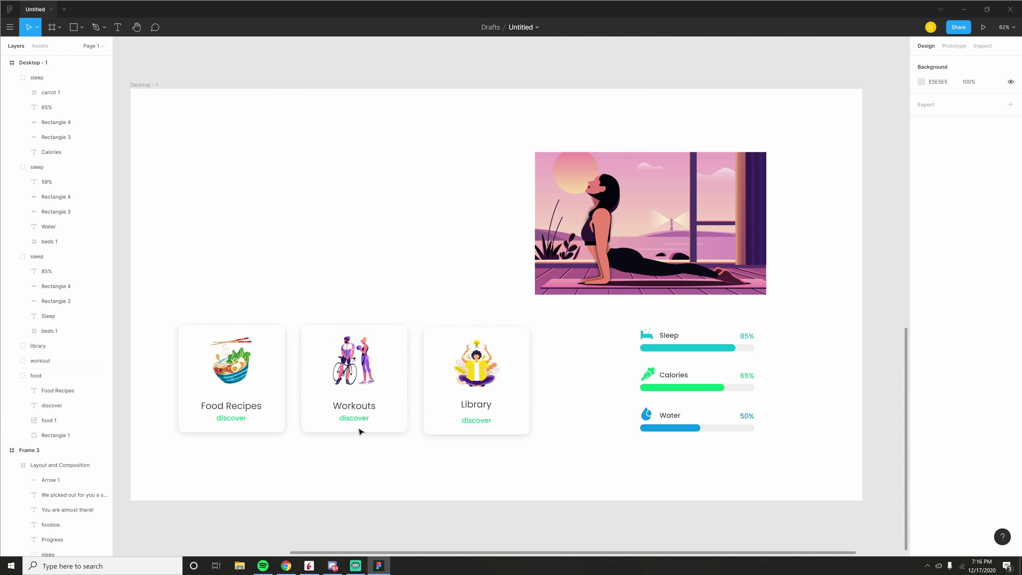
left_click_drag(757, 475, 638, 326)
left_click_drag(673, 354, 670, 352)
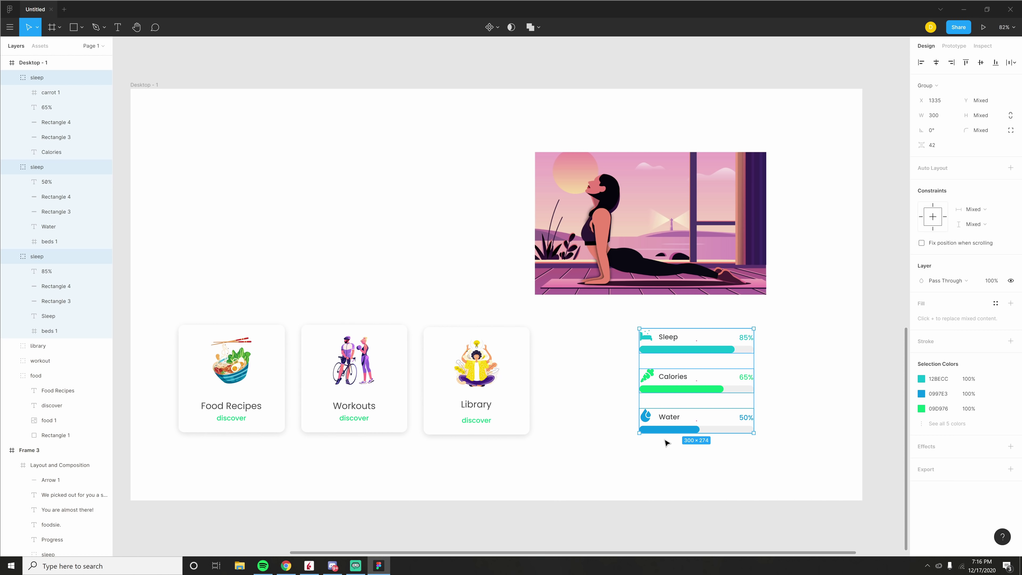
left_click(637, 270)
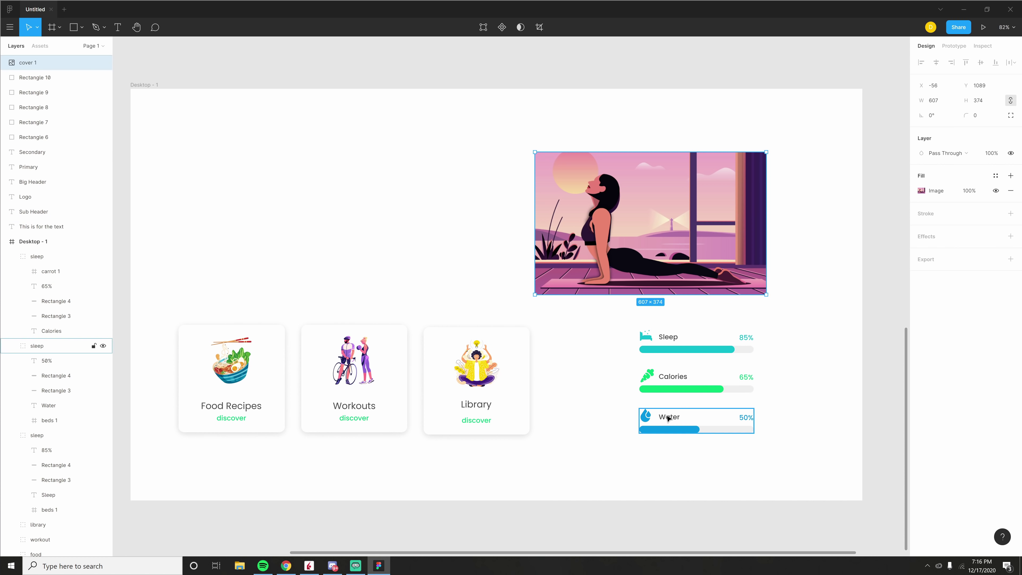
Step: Move the yoga illustration to the left side of the frame
left_click_drag(641, 246, 284, 248)
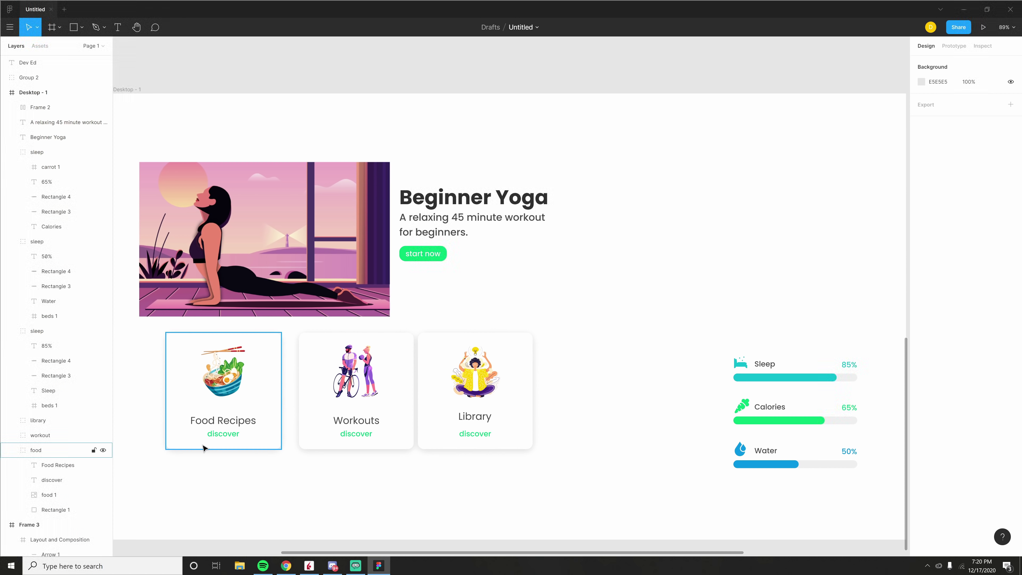
scroll(205, 446, "up", 2)
Step: Adjust the Library and Food Recipes cards to even the row spacing, undoing the last move
scroll(279, 463, "down", 3)
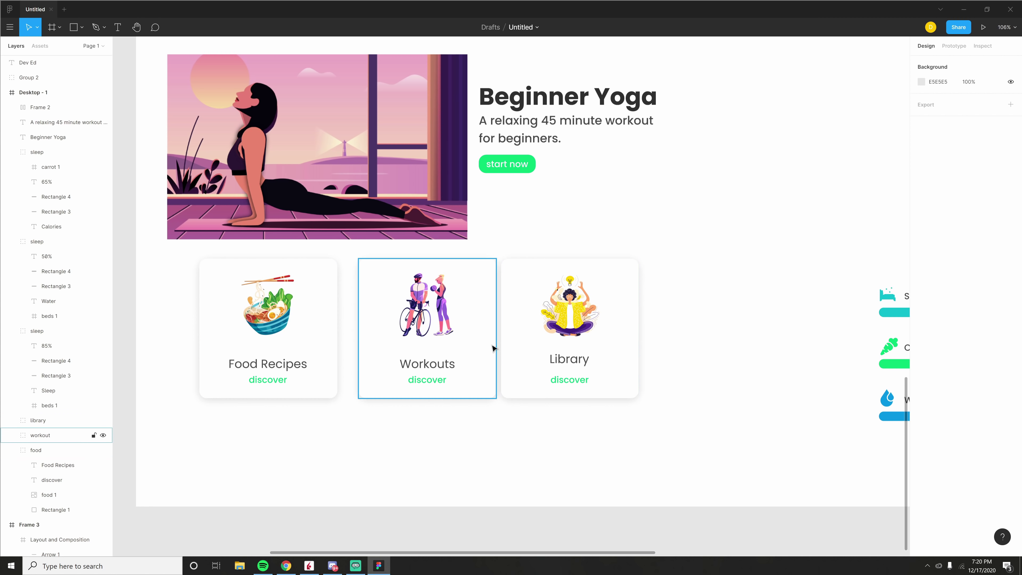
scroll(403, 392, "up", 2)
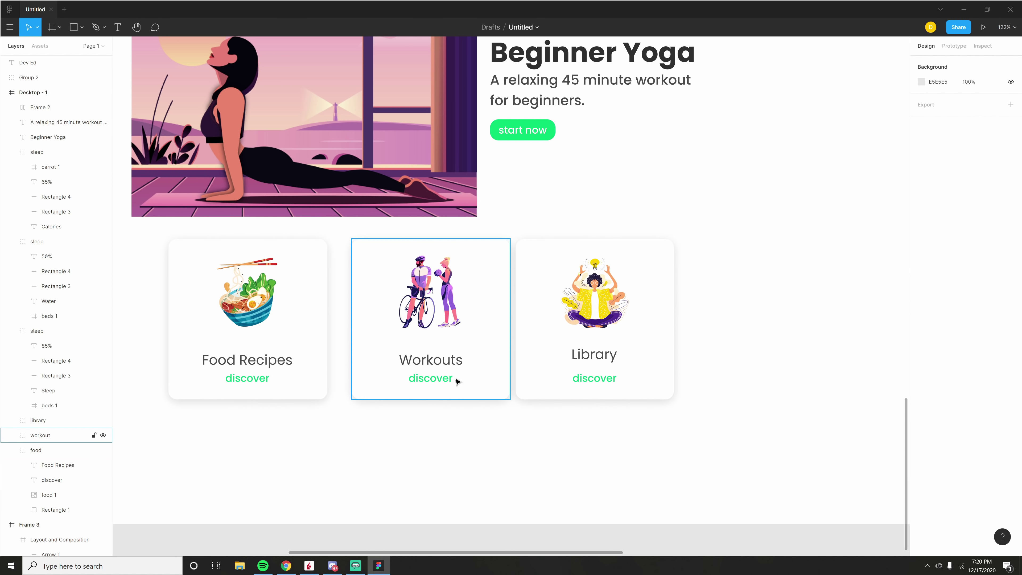
mouse_move(583, 346)
left_mouse_down()
mouse_move(610, 346)
mouse_move(601, 345)
left_mouse_up()
left_click(587, 452)
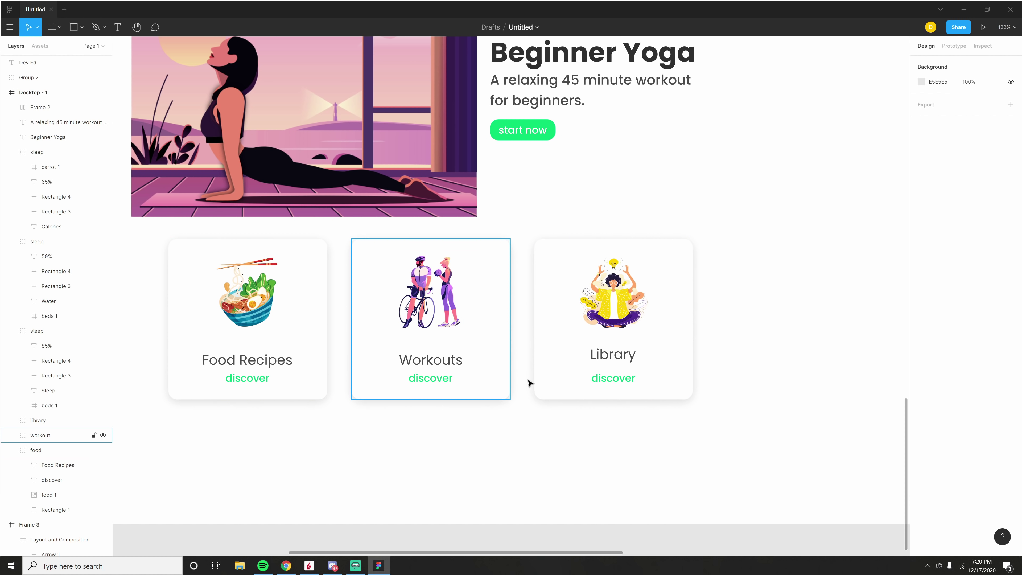
left_click_drag(580, 351, 552, 347)
left_click_drag(299, 355, 332, 354)
scroll(433, 442, "down", 3)
scroll(331, 393, "up", 2)
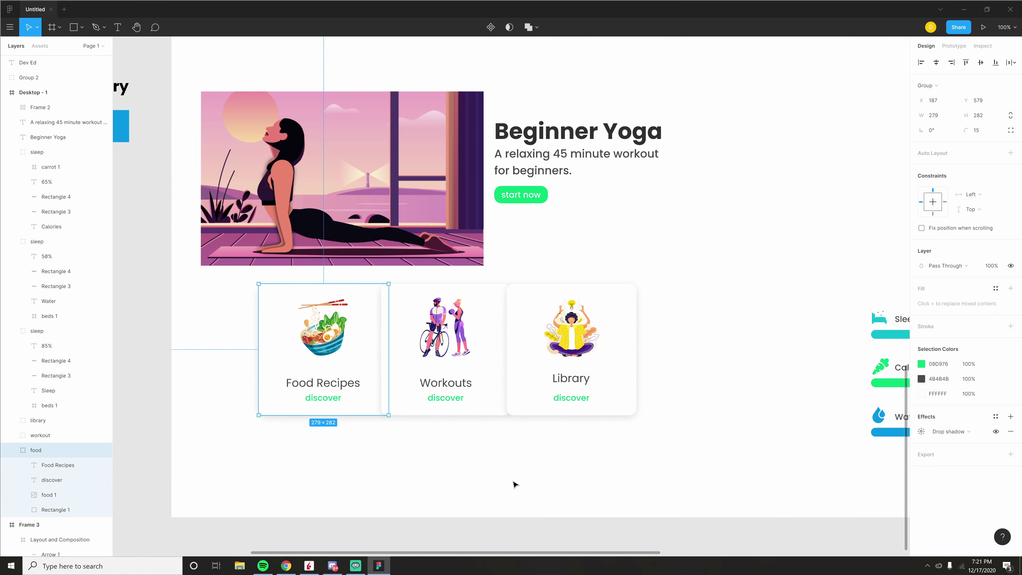
left_click(553, 489)
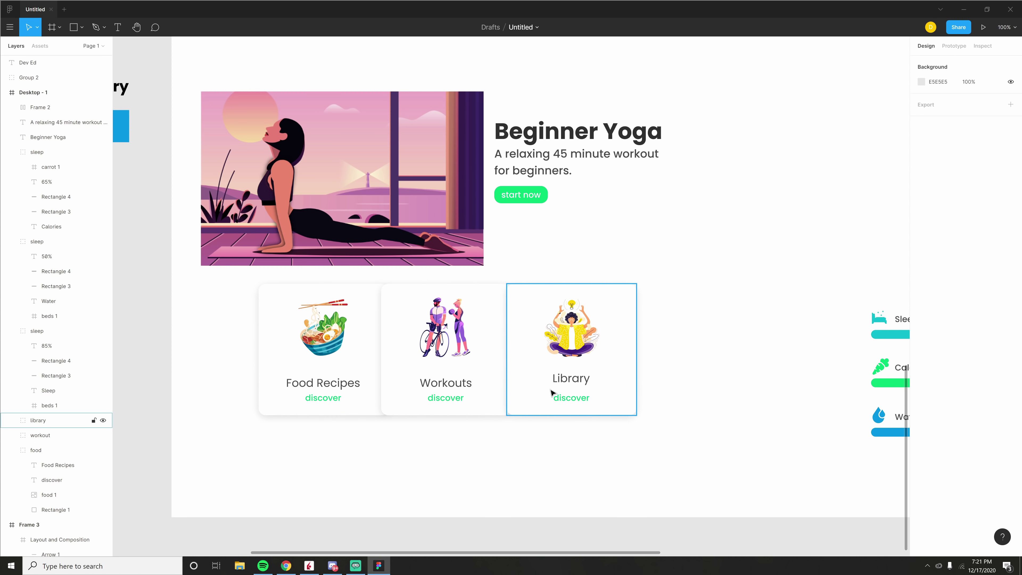
key("ctrl+z")
key("ctrl+z")
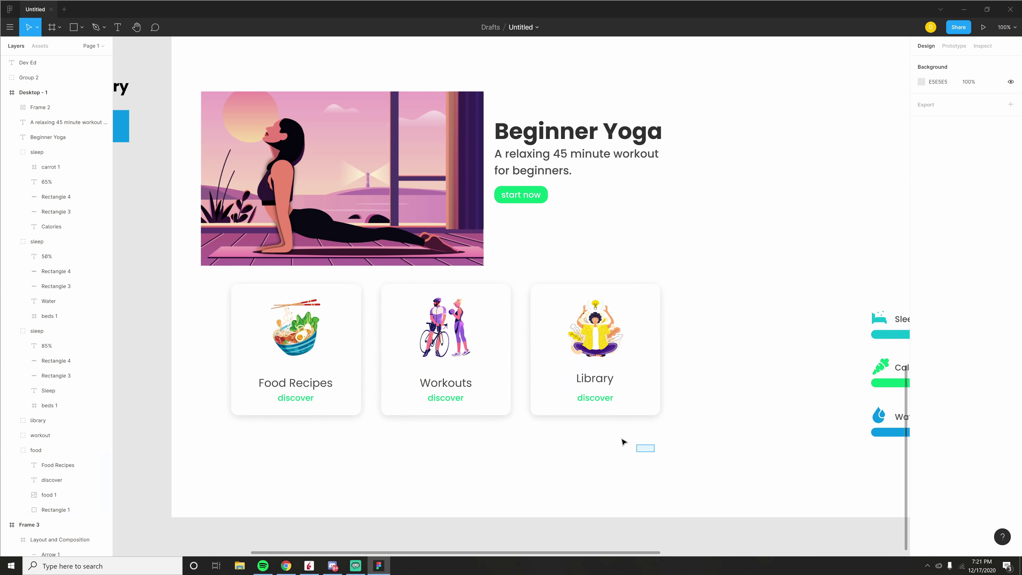
Step: Select all three cards and drop the row lower, below the yoga image
left_click_drag(622, 441, 316, 349)
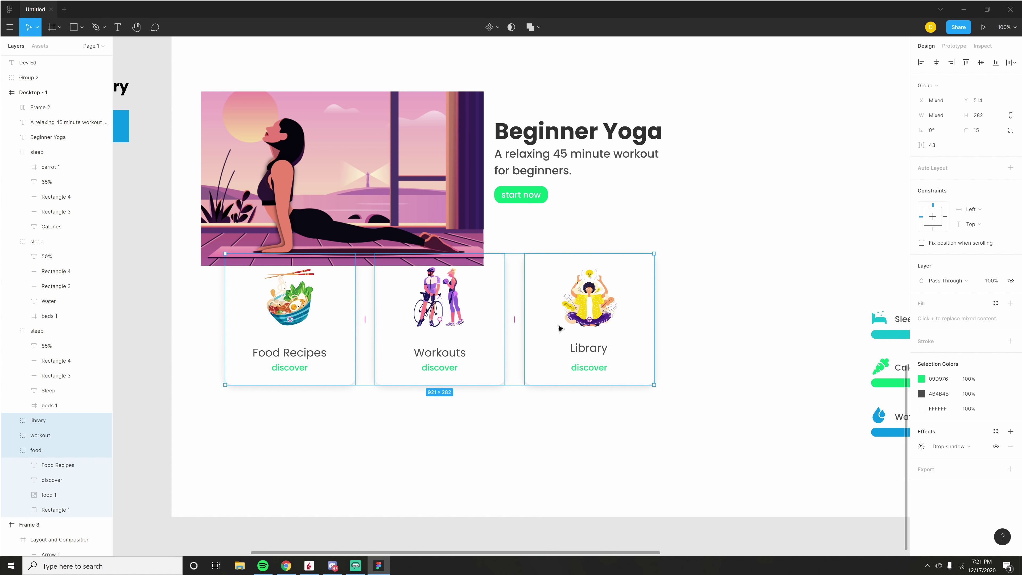
scroll(394, 344, "right", 2)
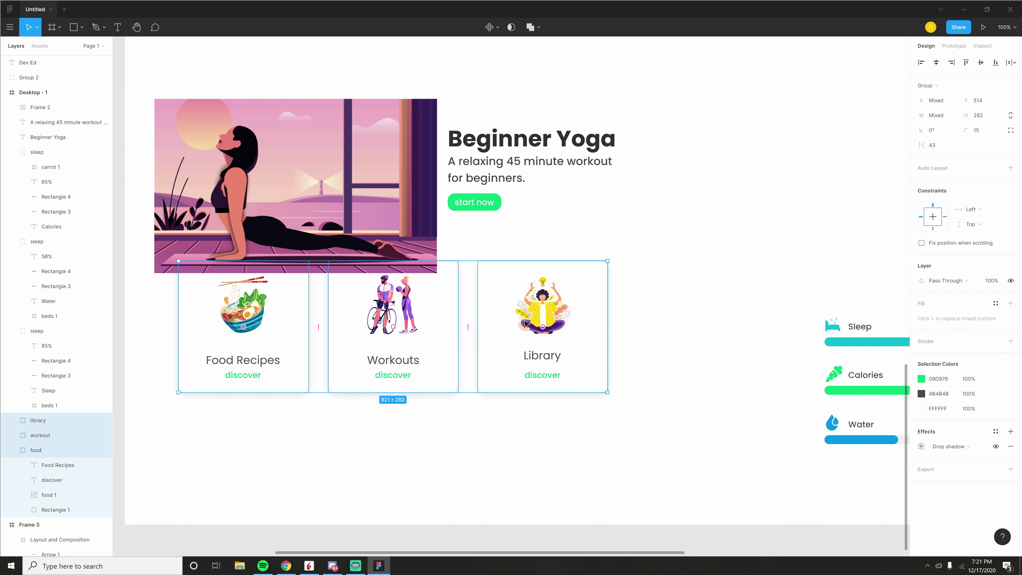
left_click_drag(268, 347, 267, 407)
left_click(578, 535)
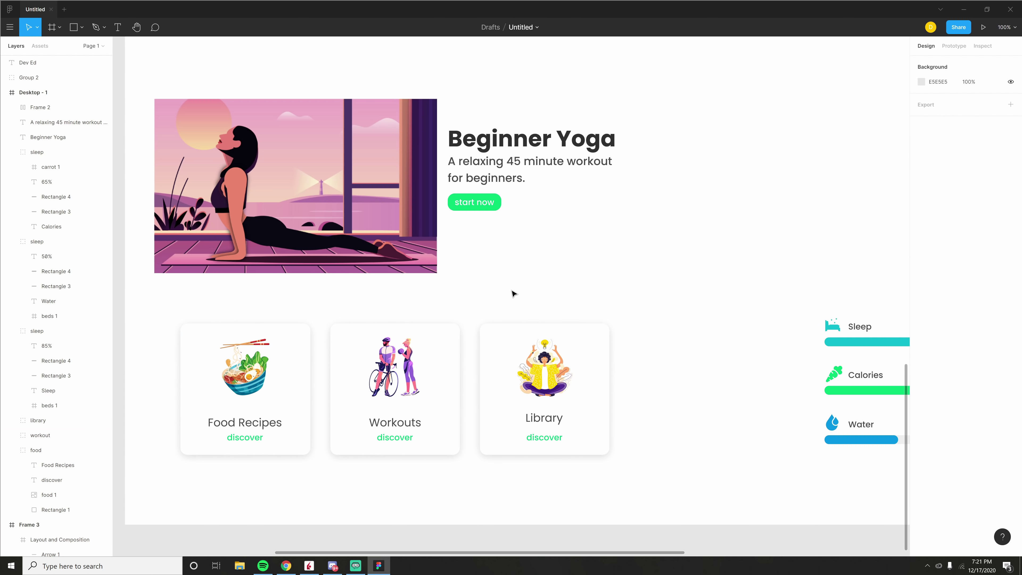
left_click(294, 260)
Step: Shift the heading block and the yoga cover image to the right
left_click_drag(589, 253, 520, 158)
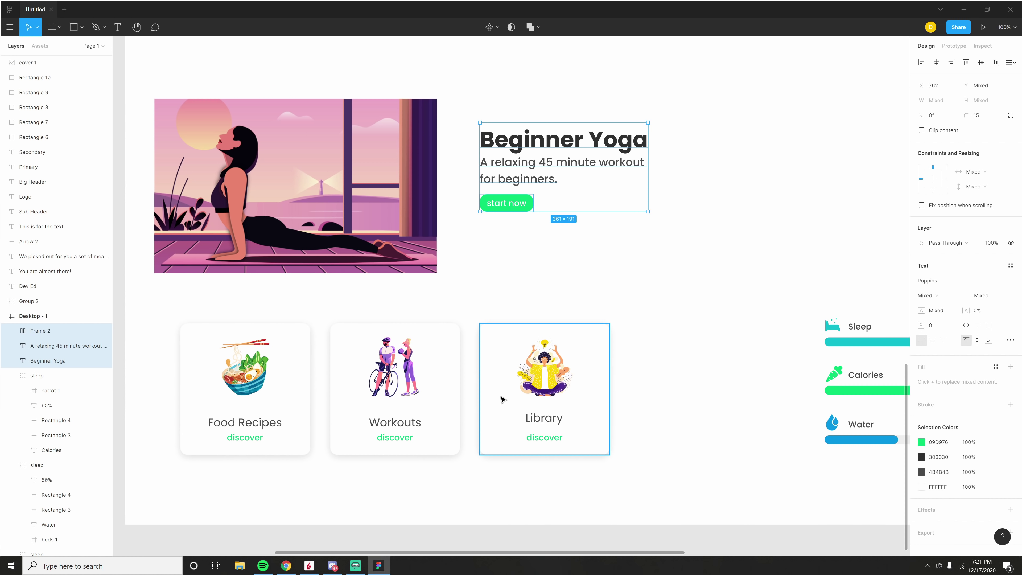
left_click_drag(335, 227, 358, 229)
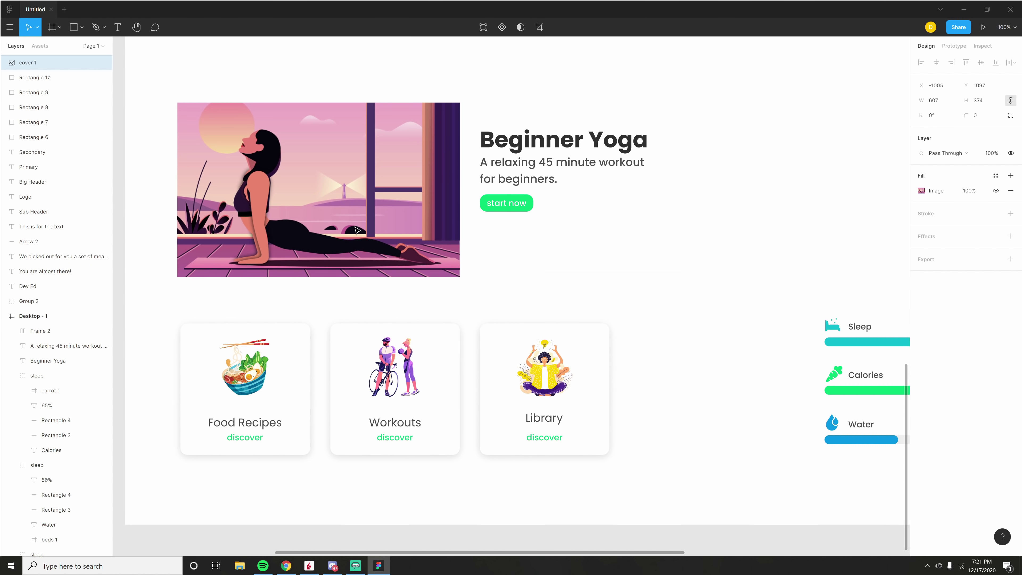
Step: Lower the Beginner Yoga heading, subtitle and start now button beside the image
scroll(440, 299, "down", 3)
left_click(567, 251)
left_click_drag(568, 251, 507, 205)
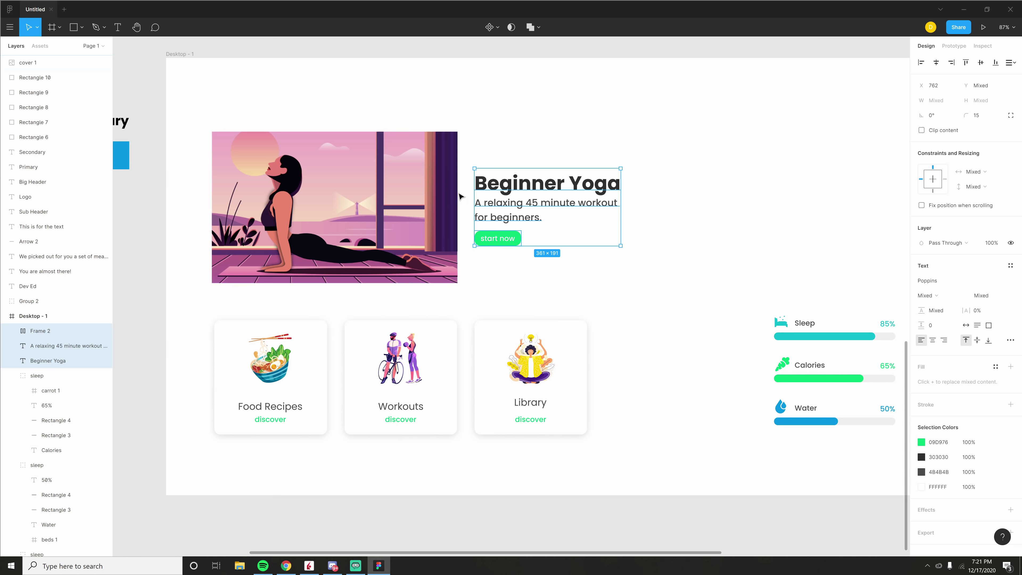
left_click(527, 287)
scroll(458, 229, "up", 5)
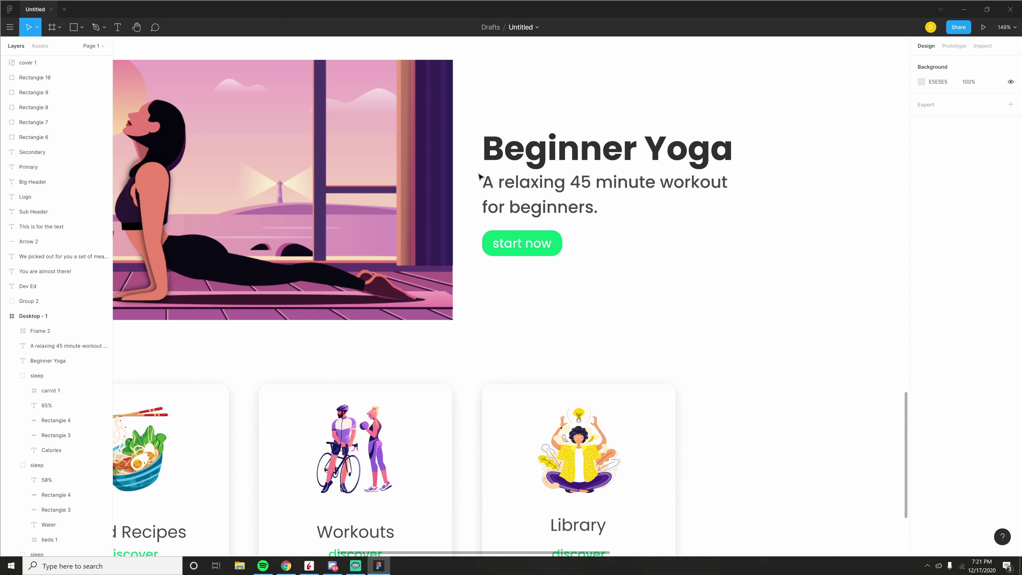
scroll(466, 270, "down", 4)
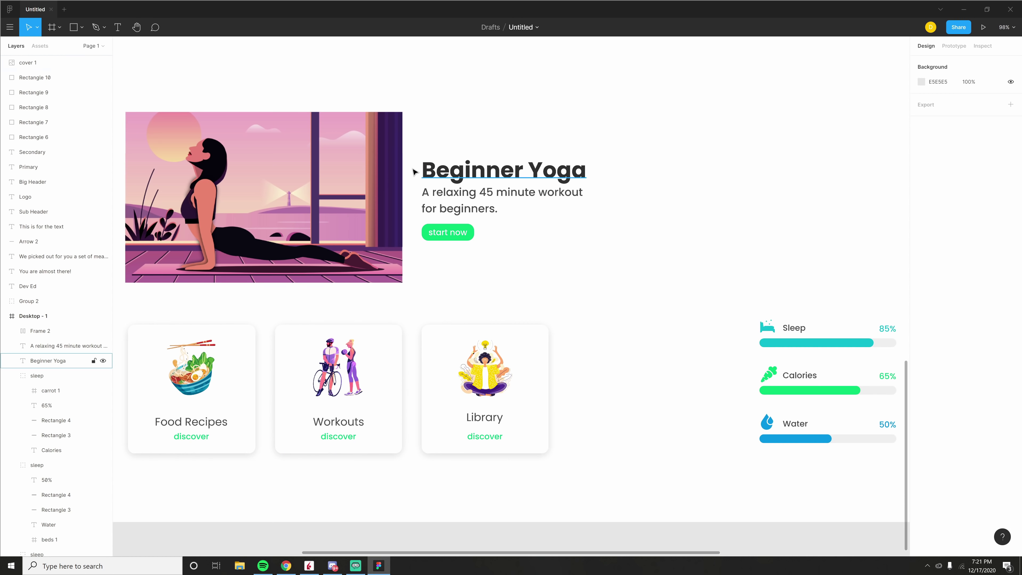
scroll(443, 221, "left", 2)
scroll(591, 339, "up", 2)
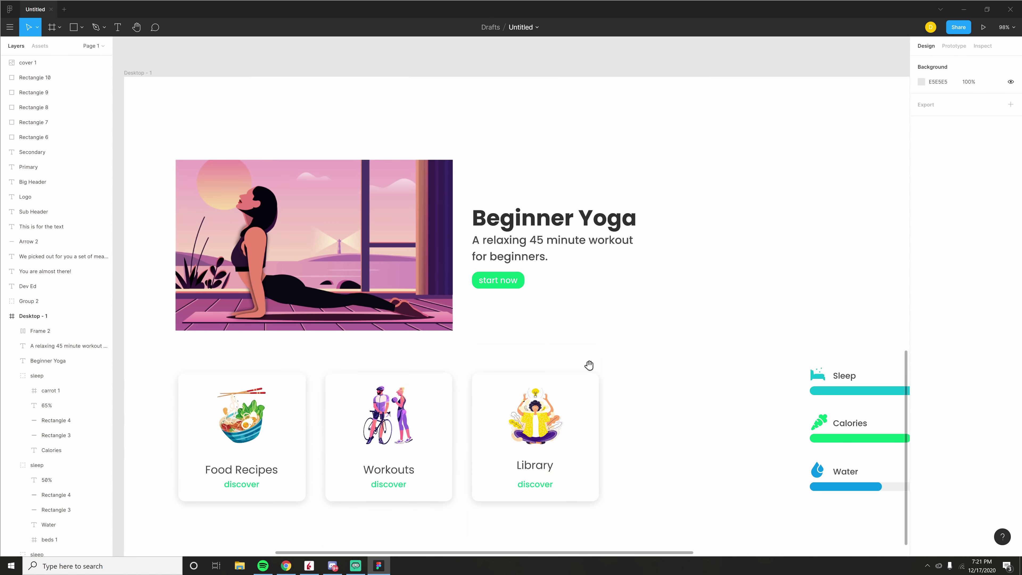
scroll(588, 366, "down", 3)
scroll(563, 362, "up", 2)
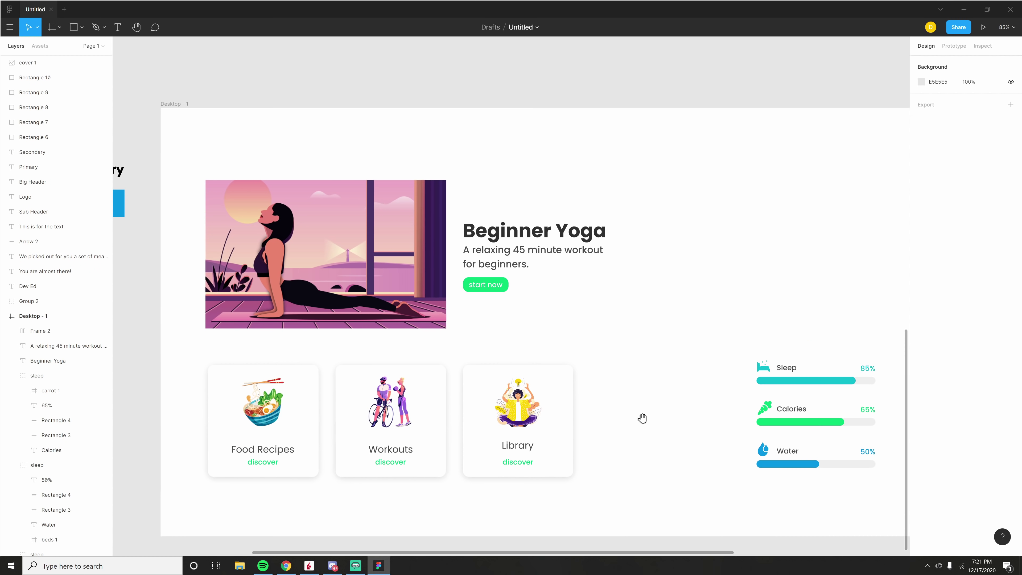
scroll(642, 418, "up", 4)
left_click(455, 281)
Step: Adjust the Sleep group's texts and nudge the Water group up slightly
mouse_move(470, 278)
left_mouse_down()
mouse_move(470, 267)
mouse_move(471, 278)
left_mouse_up()
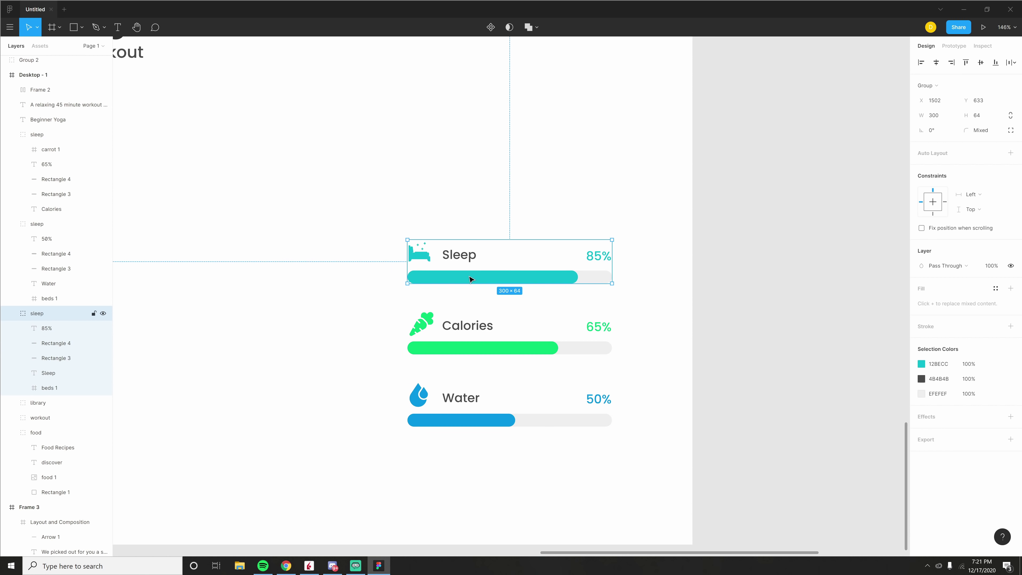
scroll(459, 278, "up", 3)
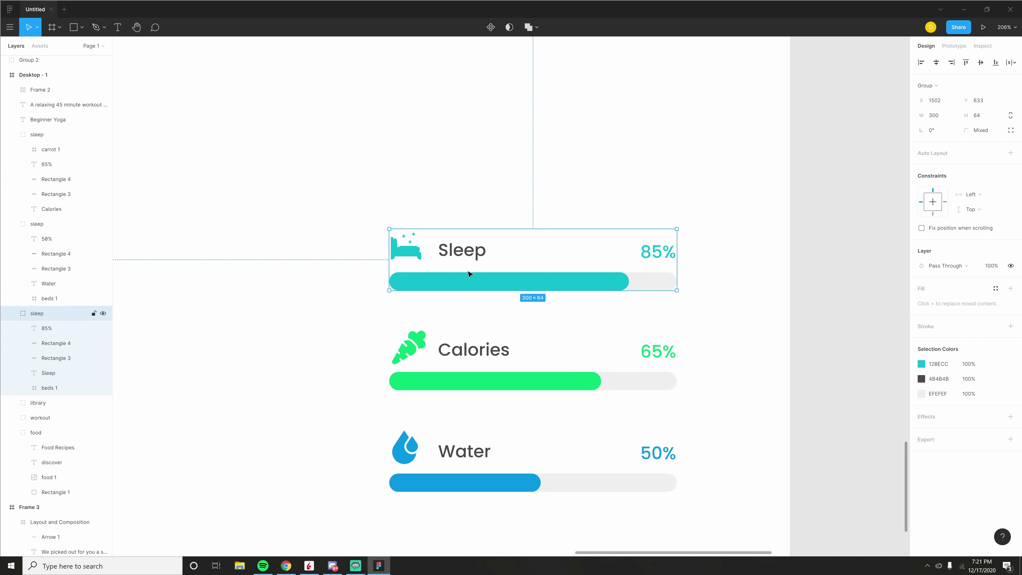
double_click(453, 251)
left_click(520, 246)
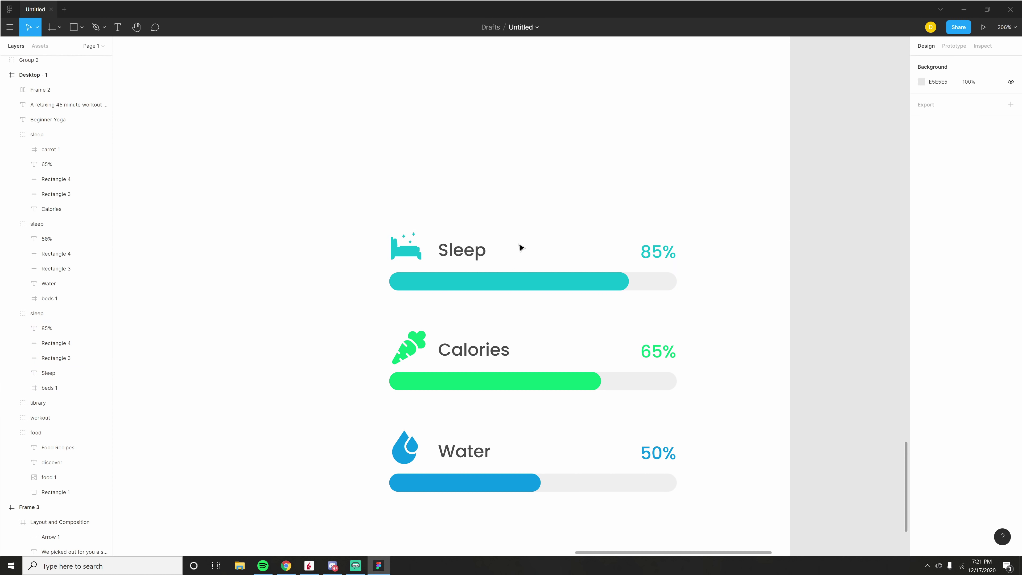
double_click(646, 251)
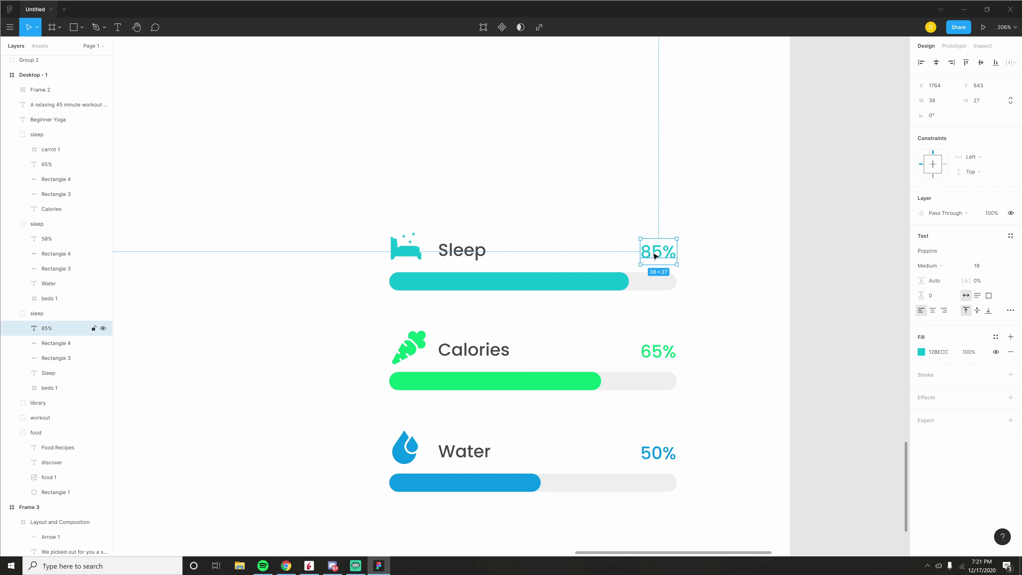
left_click(611, 299)
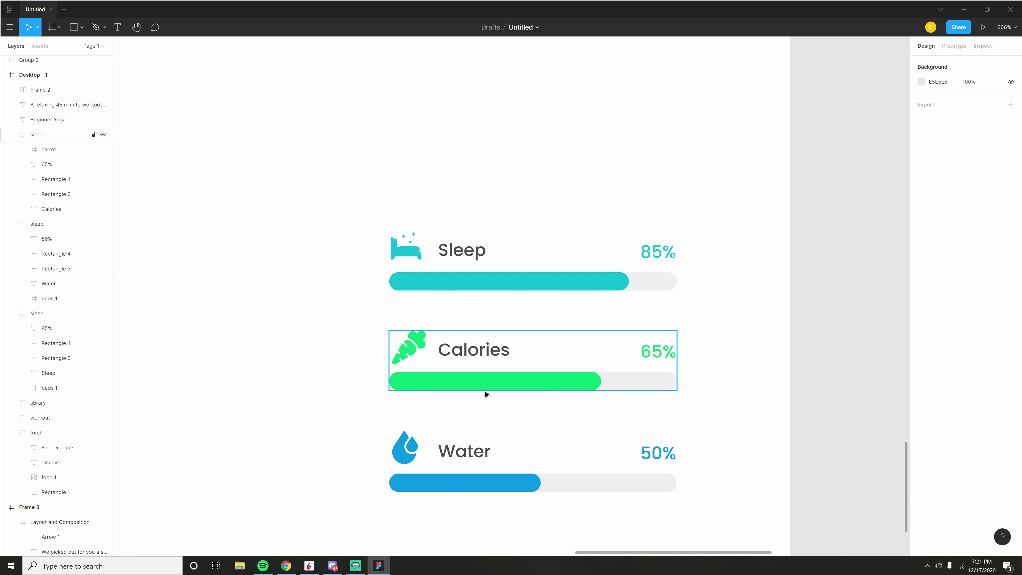
mouse_move(475, 475)
left_mouse_down()
mouse_move(475, 497)
mouse_move(474, 475)
left_mouse_up()
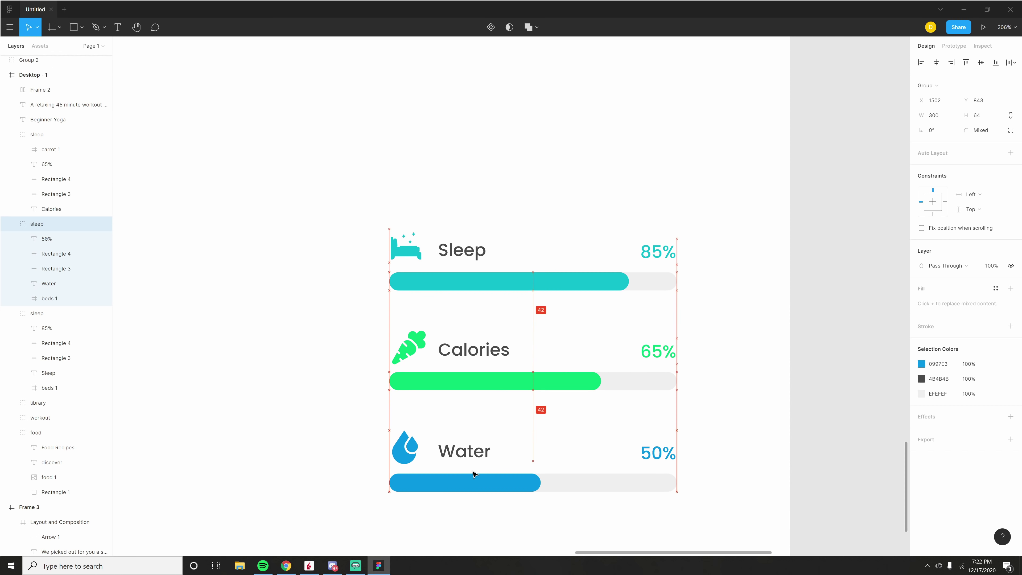
left_click(531, 382)
Step: Move the Sleep group up about 60 px above Calories and Water
scroll(503, 415, "down", 3)
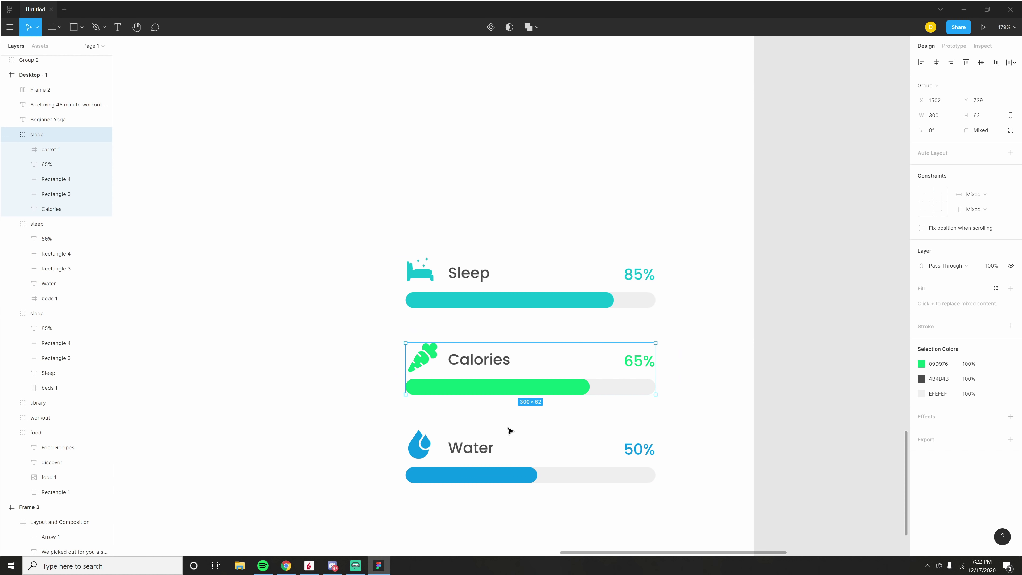
left_click(486, 338)
left_click_drag(485, 314, 481, 287)
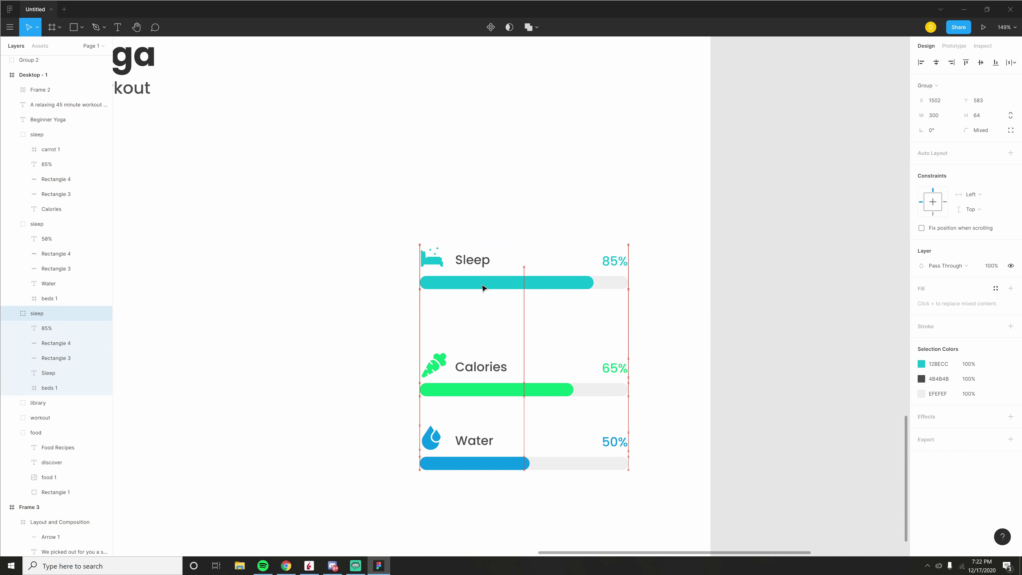
left_click(660, 315)
scroll(588, 442, "down", 3)
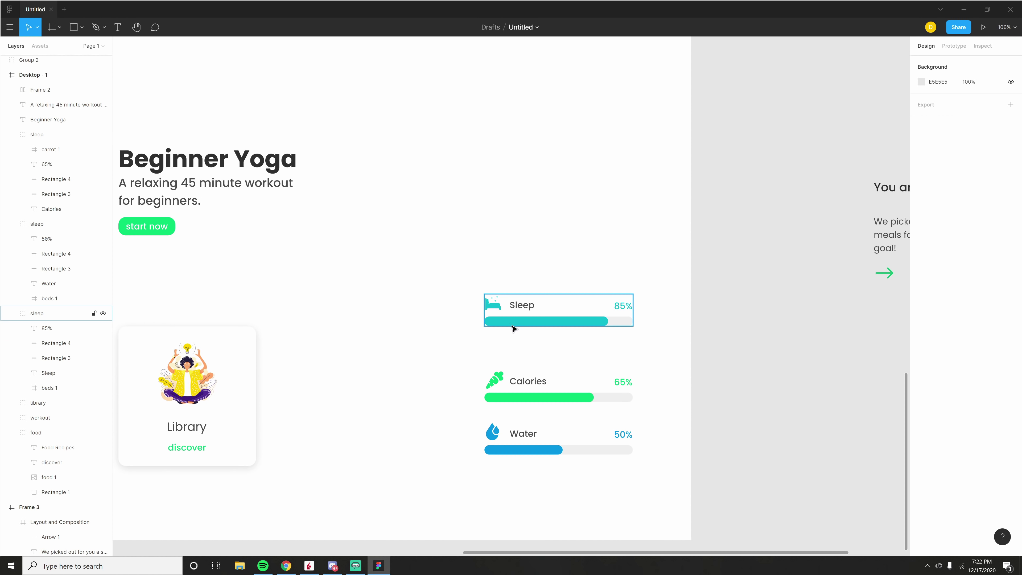
scroll(505, 329, "up", 2)
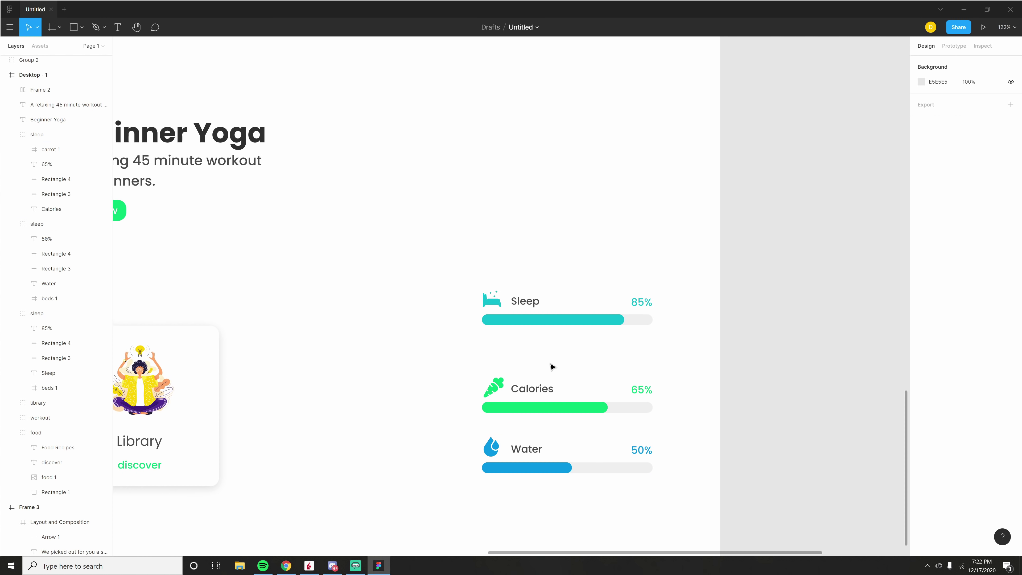
left_click(550, 321)
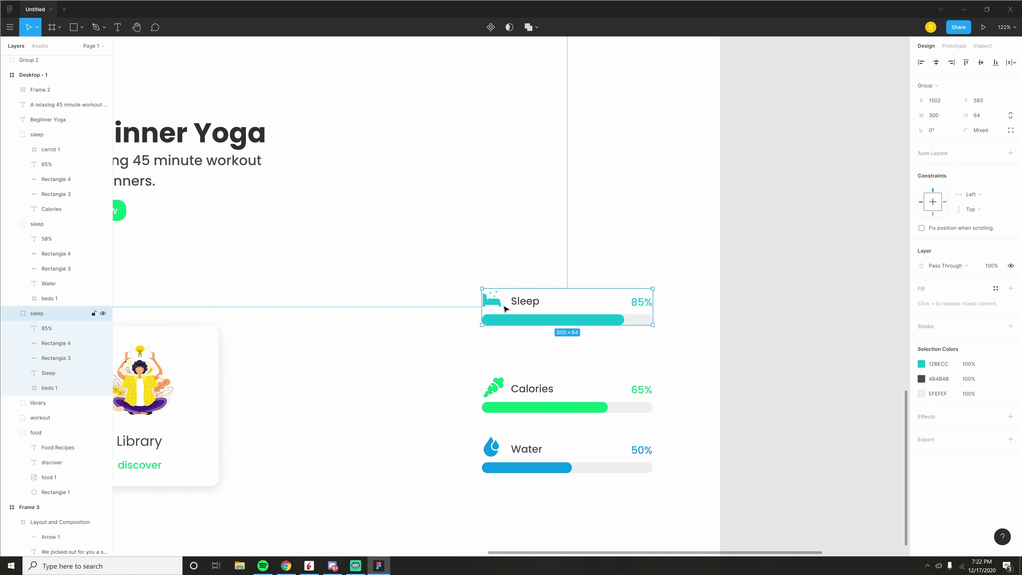
left_click_drag(443, 347, 678, 507)
left_click(525, 320)
left_click_drag(525, 318, 523, 306)
left_click(424, 360)
Step: Shift Calories and Water down and bring Sleep back into one evenly stacked column
left_click_drag(445, 339, 663, 507)
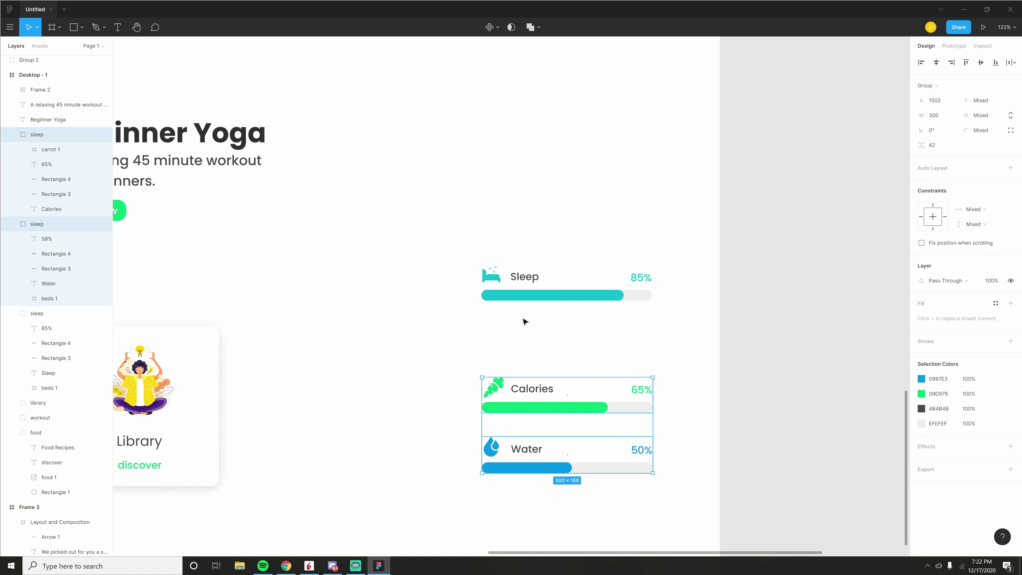
left_click(515, 295)
left_click_drag(441, 341, 678, 519)
mouse_move(561, 410)
left_mouse_down()
mouse_move(557, 419)
mouse_move(556, 407)
left_mouse_up()
left_click(514, 298)
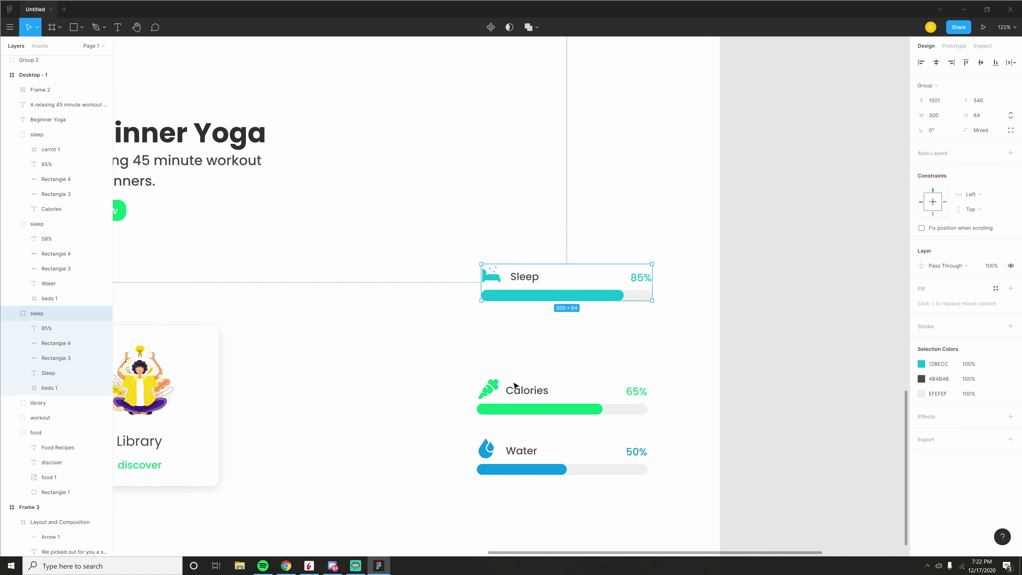
left_click_drag(507, 291, 504, 345)
left_click(560, 479)
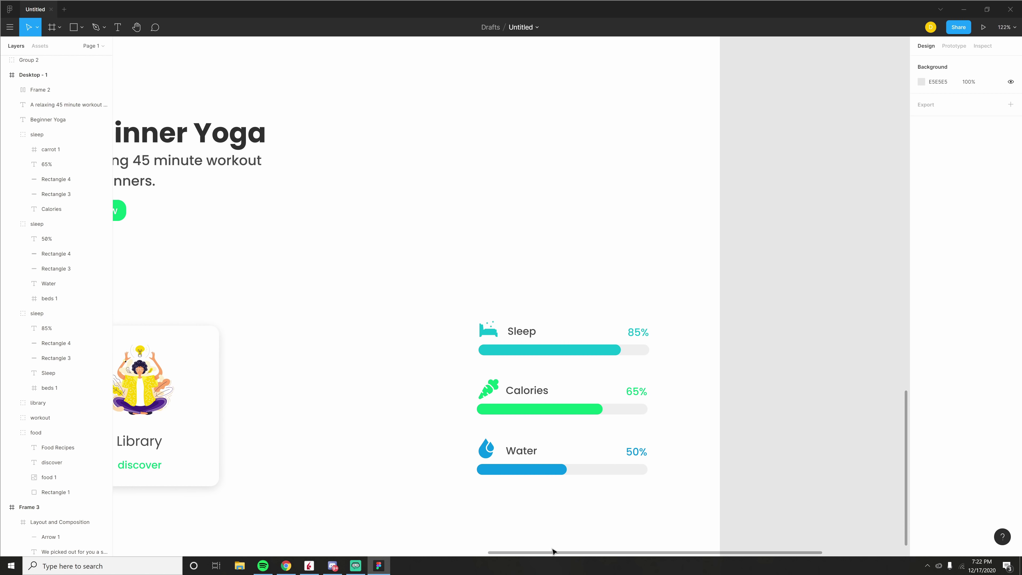
scroll(471, 493, "down", 4)
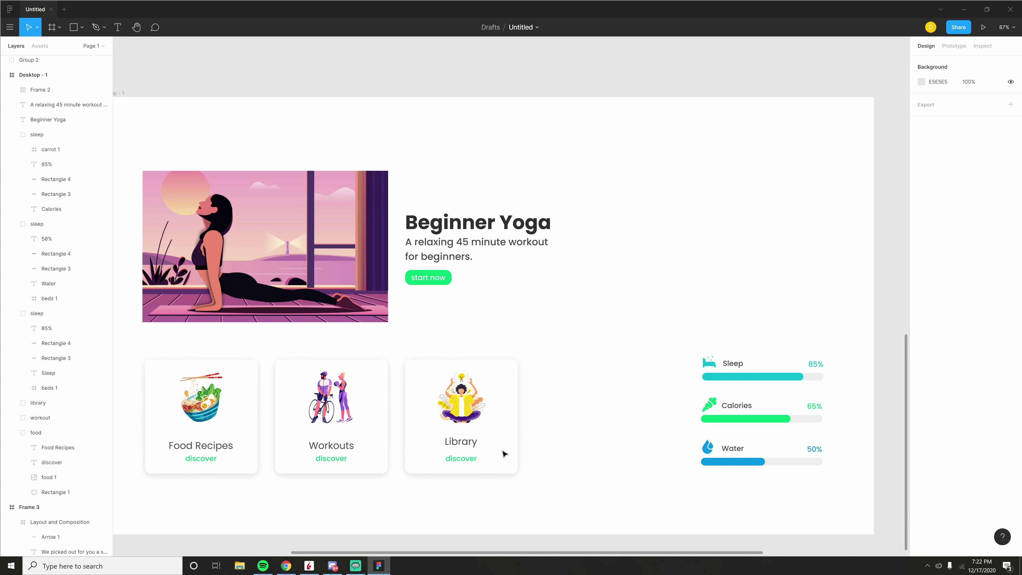
Step: Shift the three stat groups to the left
scroll(570, 430, "up", 3)
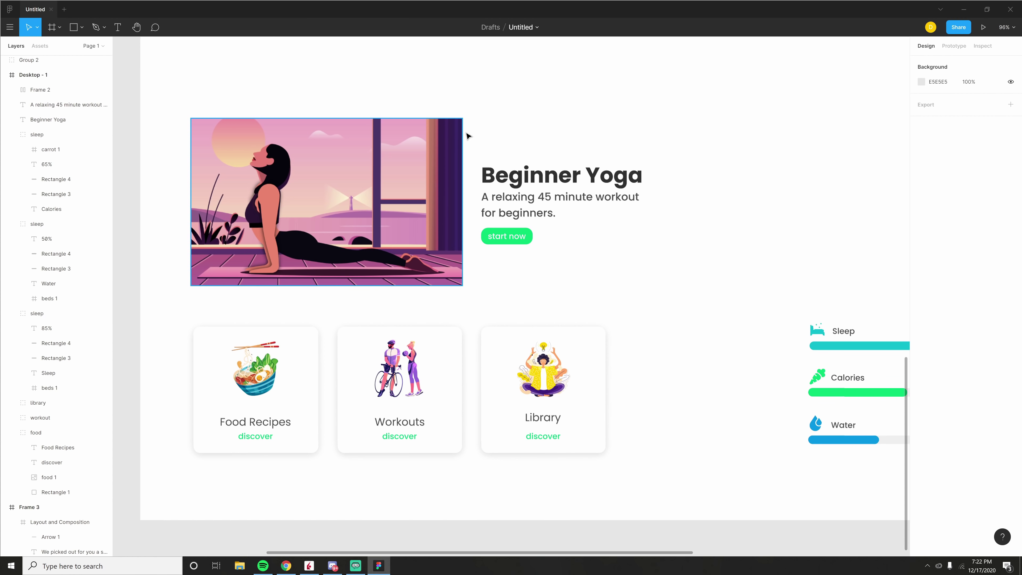
left_click_drag(676, 275, 766, 485)
left_click_drag(701, 397, 661, 398)
scroll(544, 325, "up", 3)
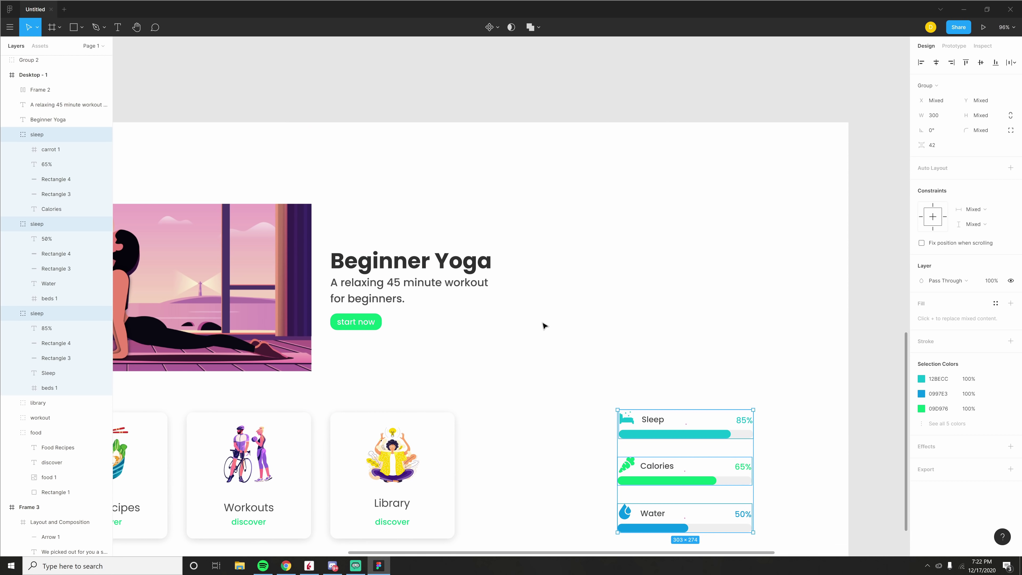
scroll(529, 347, "down", 4)
scroll(704, 116, "left", 4)
scroll(596, 219, "up", 2)
scroll(552, 295, "right", 2)
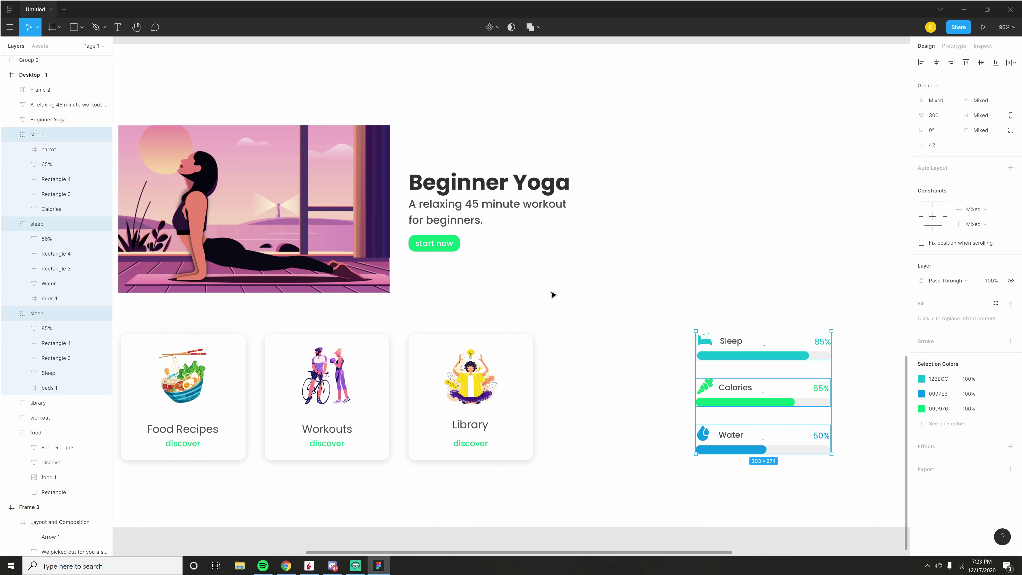
Step: Draw a large ellipse over the frame's top-right corner, past its top edge
left_click(82, 27)
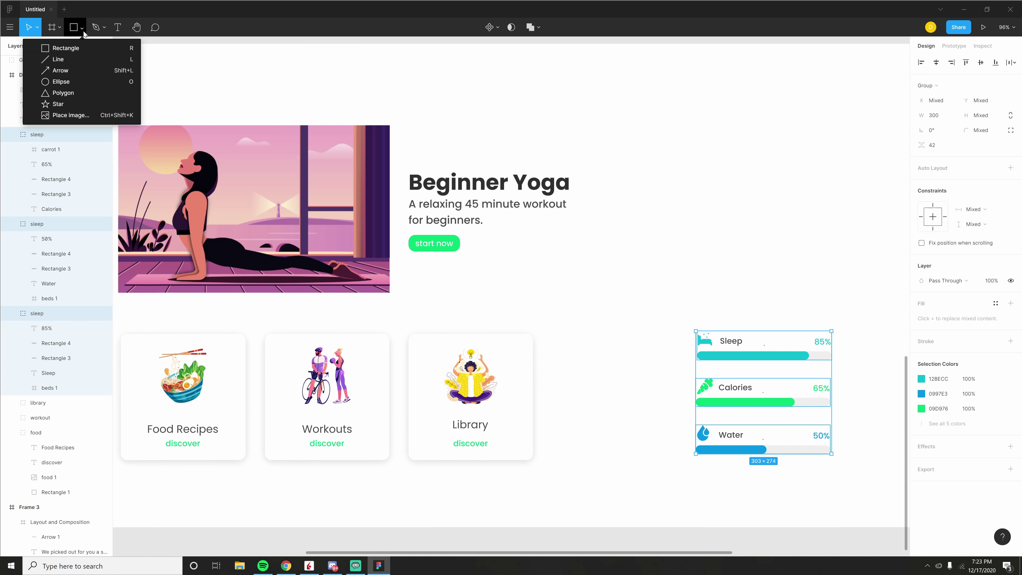
left_click(61, 81)
scroll(532, 121, "right", 4)
scroll(531, 121, "up", 1)
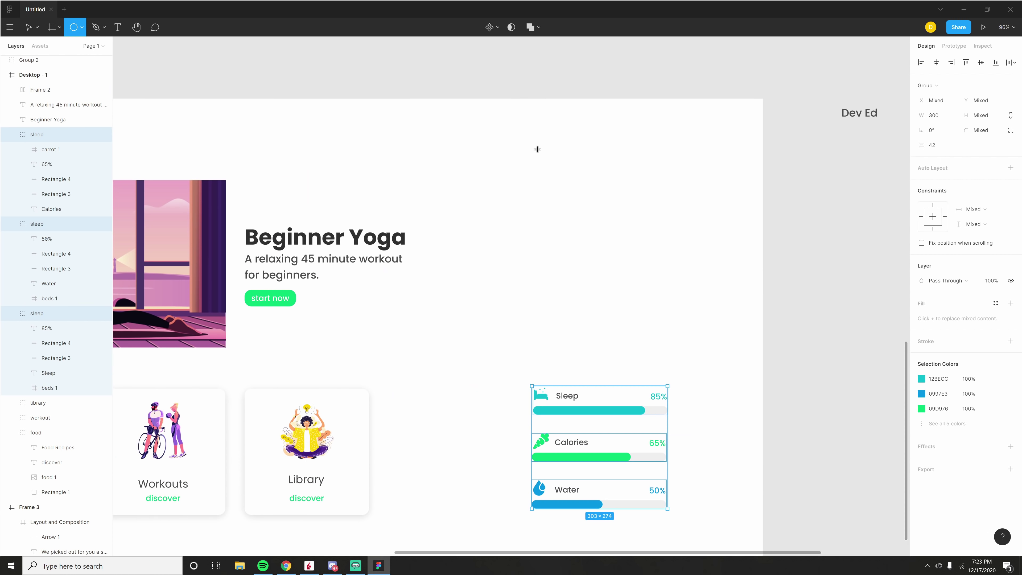
left_click_drag(524, 133, 782, 392)
scroll(606, 201, "left", 2)
scroll(606, 202, "down", 2)
scroll(605, 201, "left", 2)
scroll(620, 155, "up", 3)
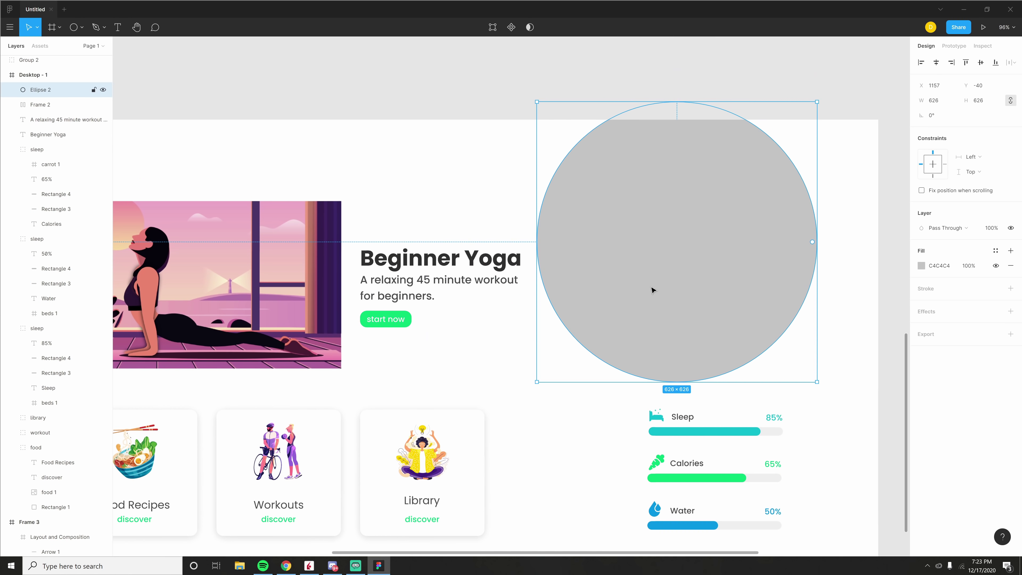
left_click_drag(652, 290, 758, 238)
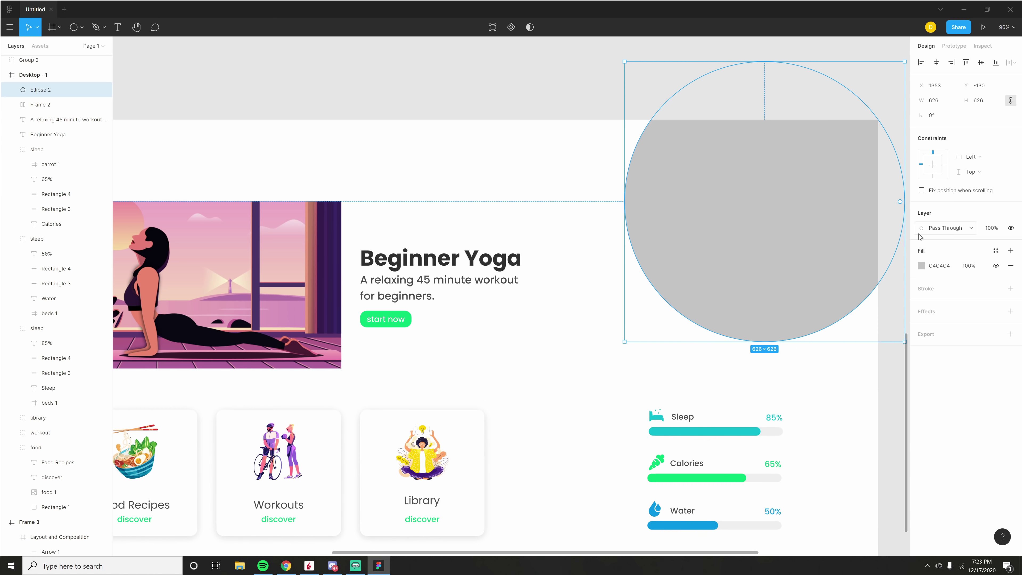
Step: Fill the circle with the teal sampled from the stat bars
left_click(921, 266)
left_click(811, 406)
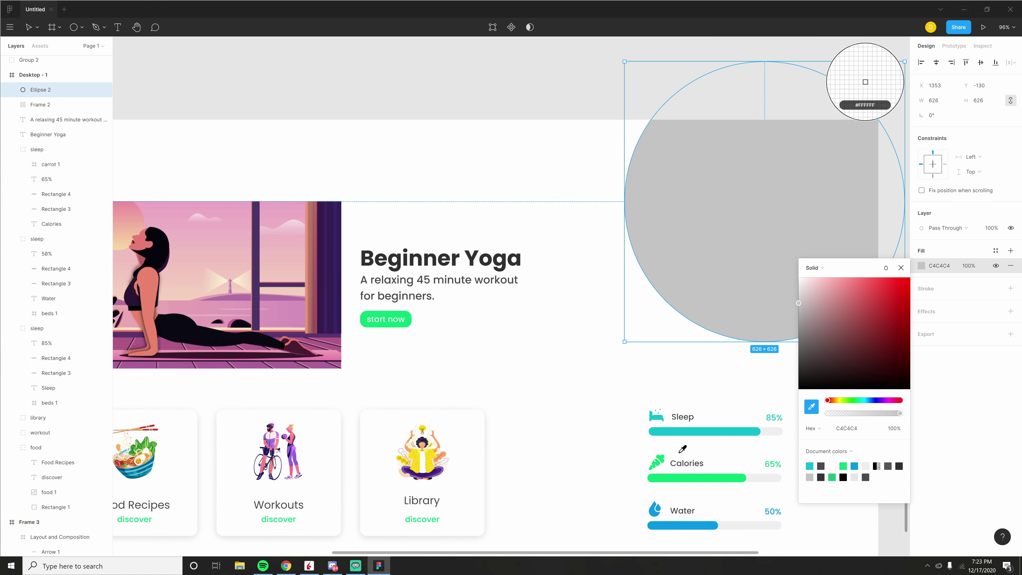
left_click(680, 432)
left_click(527, 390)
scroll(612, 358, "down", 2)
scroll(612, 358, "down", 1)
Step: Enlarge the teal circle toward the frame edges
left_click(806, 187)
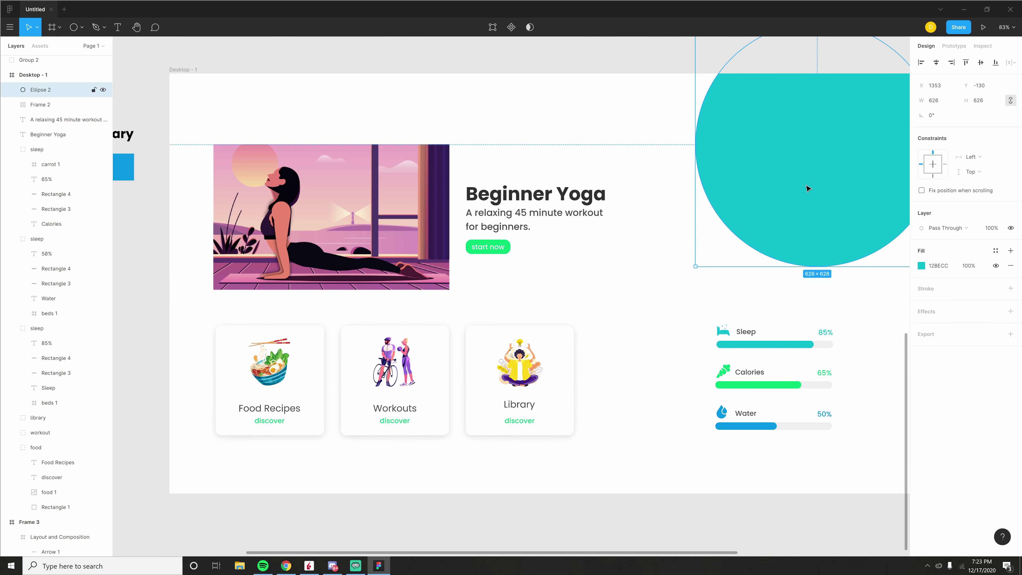
scroll(529, 293, "down", 1)
scroll(836, 285, "right", 1)
left_click_drag(834, 278, 821, 326)
left_click(792, 420)
scroll(741, 372, "left", 5)
scroll(741, 373, "right", 2)
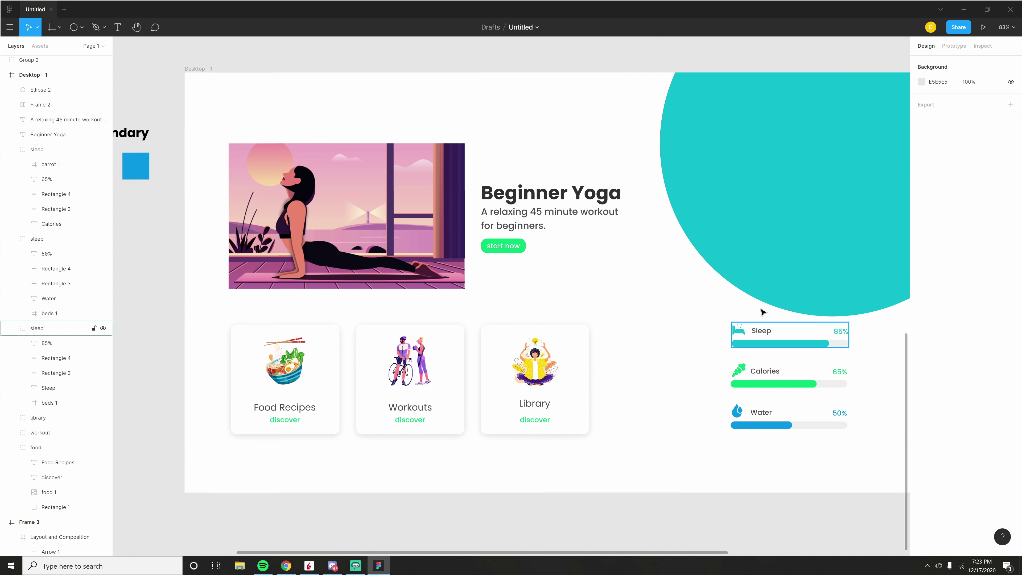
Step: Resize the circle to about 1066×1066 so it fills the clipped top-right corner
left_click(835, 212)
scroll(581, 278, "right", 3)
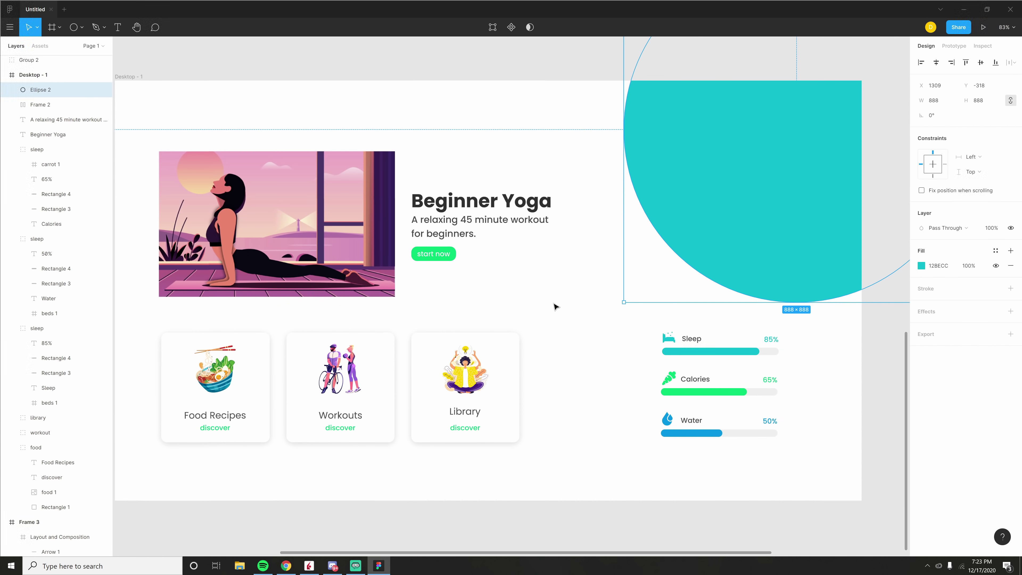
scroll(582, 298, "up", 1)
scroll(582, 297, "left", 1)
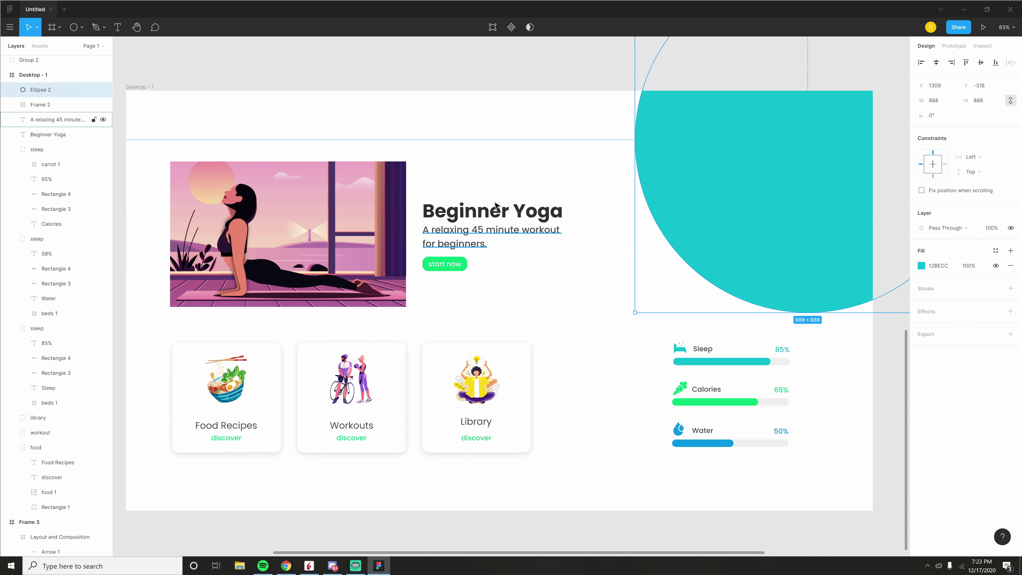
mouse_move(763, 236)
left_mouse_down()
mouse_move(716, 237)
mouse_move(760, 246)
left_mouse_up()
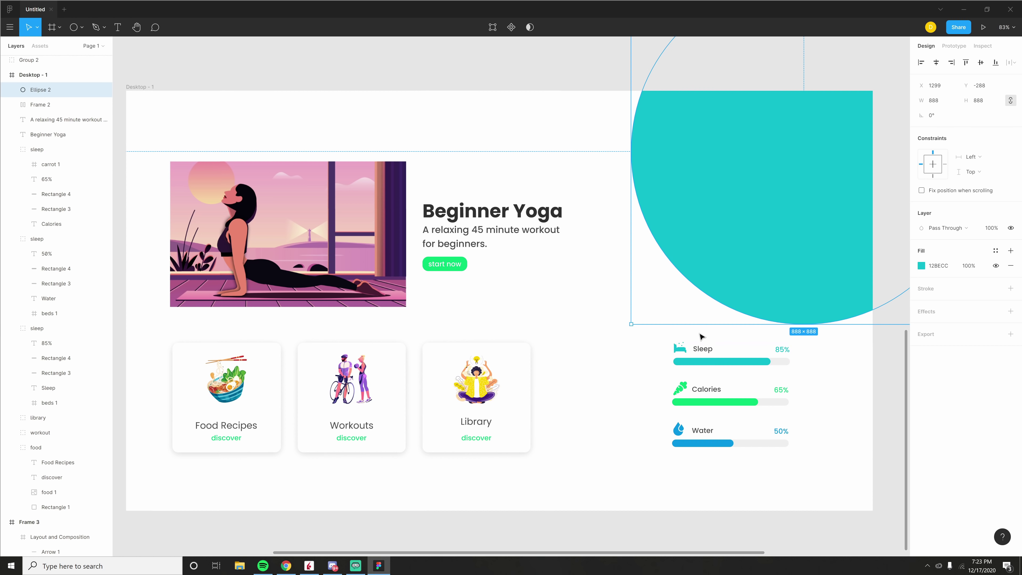
key("alt")
left_click_drag(628, 326, 615, 305)
key("Escape")
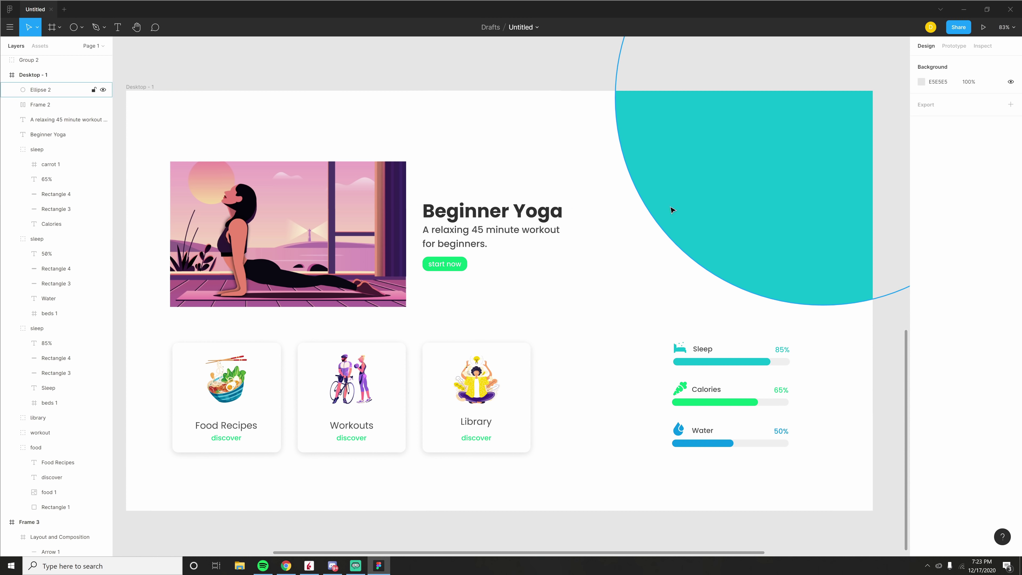
Step: Shrink the circle to a 108×108 dot and place copies around the page
left_click_drag(753, 219, 490, 397)
left_click_drag(772, 84, 588, 252)
left_click_drag(588, 252, 346, 343)
left_click(549, 437)
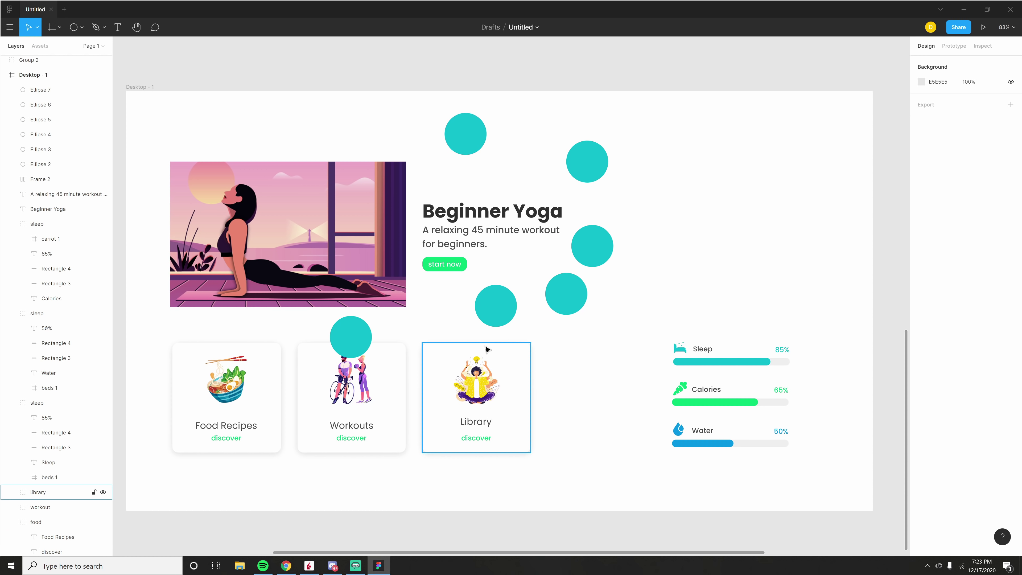
Step: Add three more copies, then undo them and return the circle to the top-right
left_click_drag(566, 294, 412, 483)
left_click_drag(396, 481, 189, 456)
left_click_drag(193, 443, 220, 102)
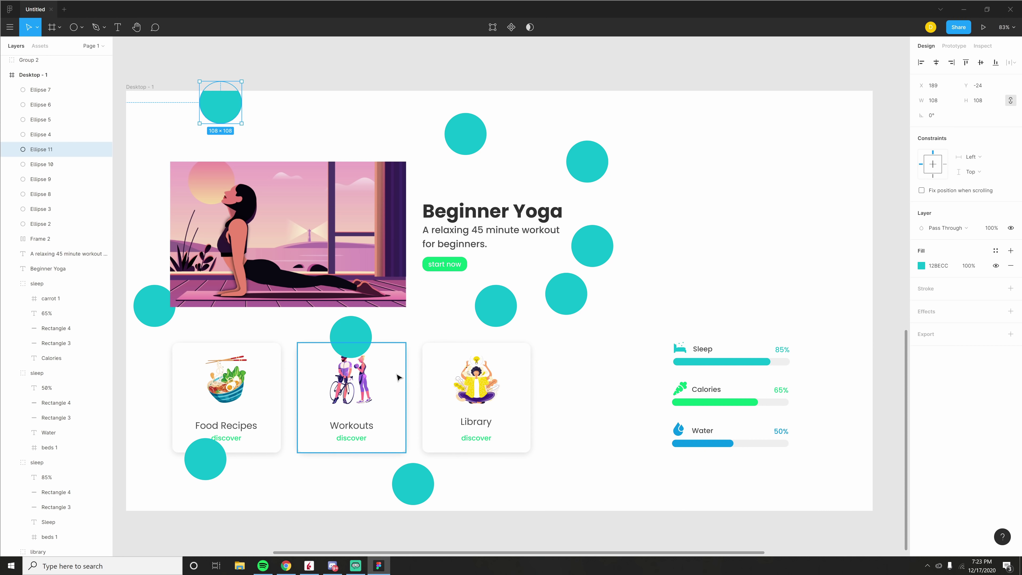
key("ctrl+z")
key("ctrl+z")
key("ctrl+z")
key("ctrl+z")
key("ctrl+z")
key("ctrl+z")
key("ctrl+z")
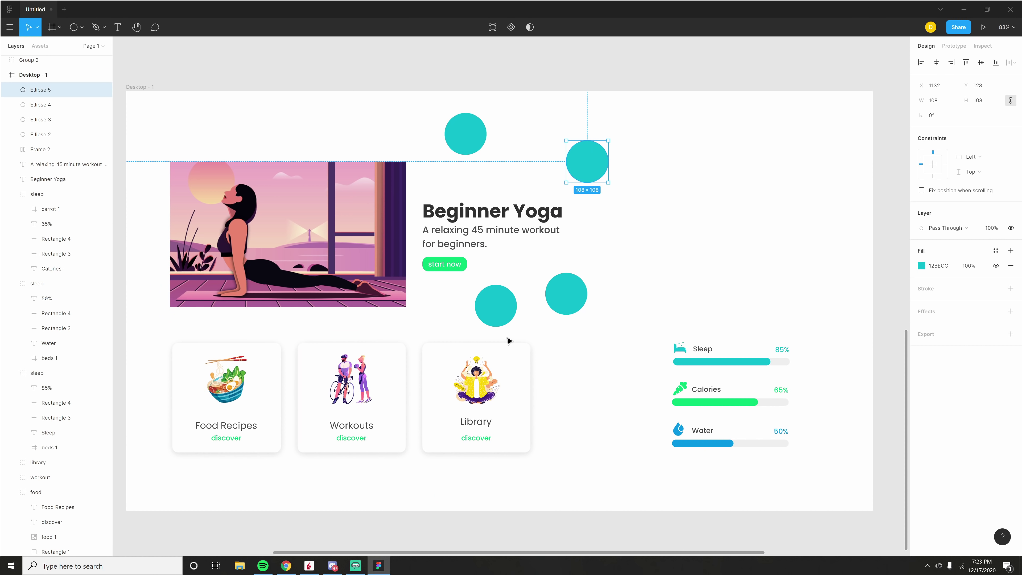
key("ctrl+z")
key("ctrl+z")
left_click_drag(584, 314, 817, 269)
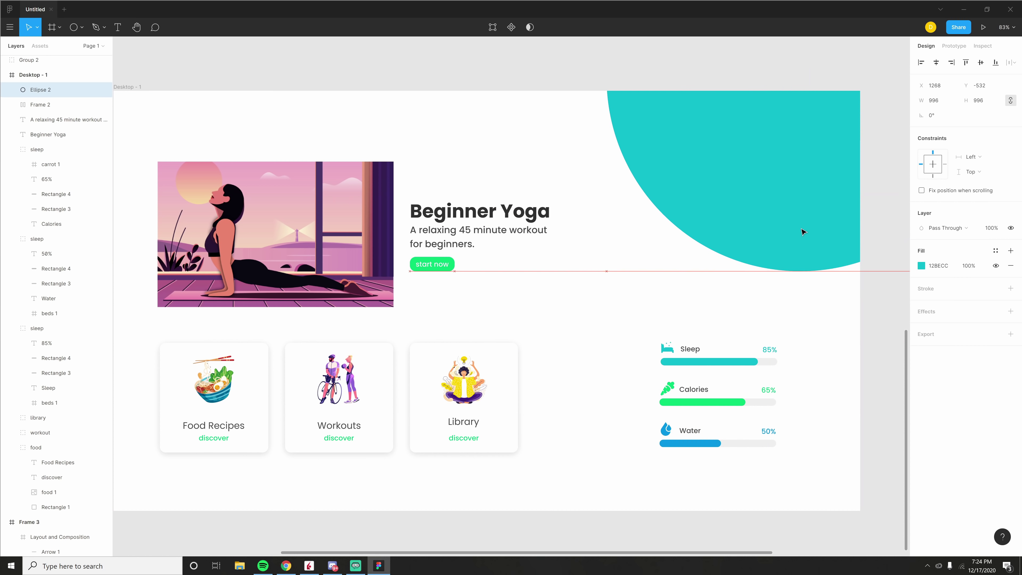
Step: Reposition the big teal circle, then delete Ellipse 2
left_click_drag(693, 205, 698, 217)
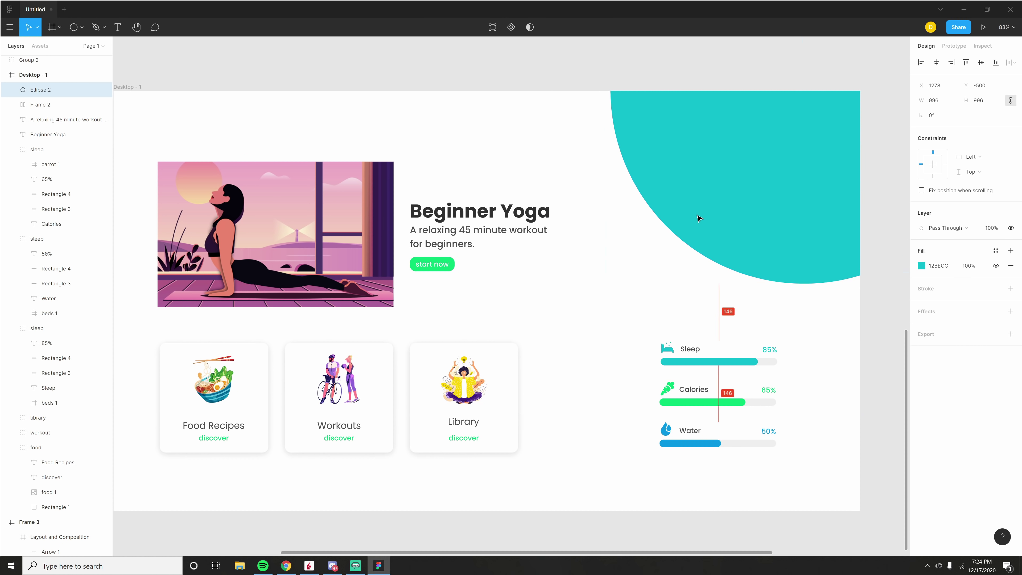
left_click(602, 256)
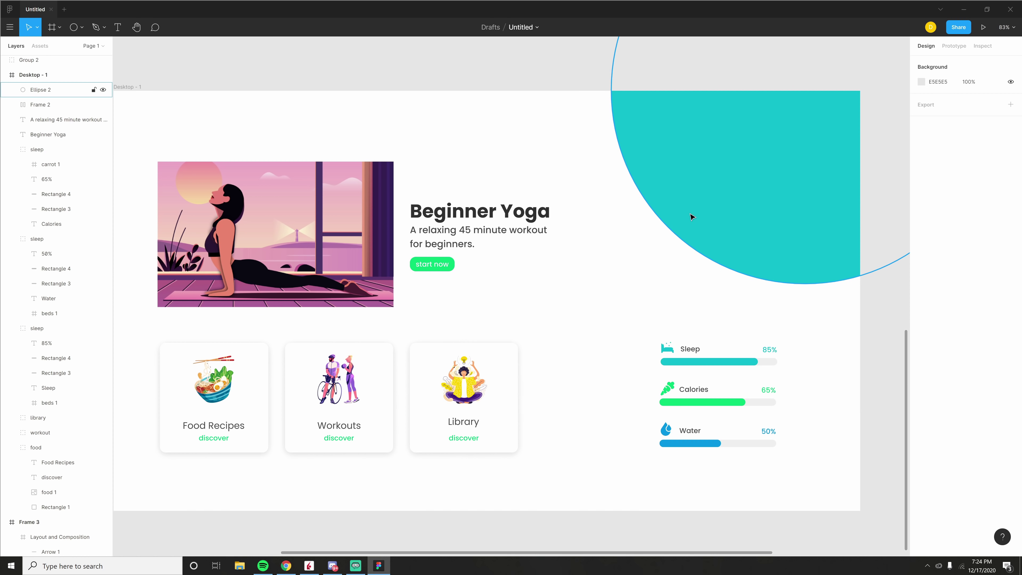
left_click_drag(690, 217, 582, 319)
key("Delete")
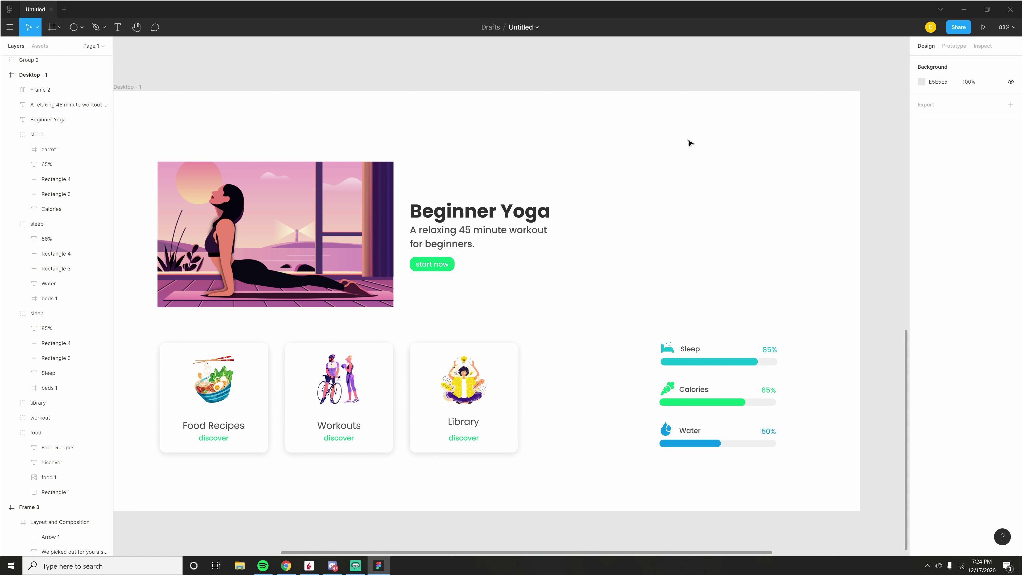
Step: Delete the three feature cards and paste them back in place beneath the yoga image
scroll(601, 300, "left", 2)
scroll(600, 300, "down", 1)
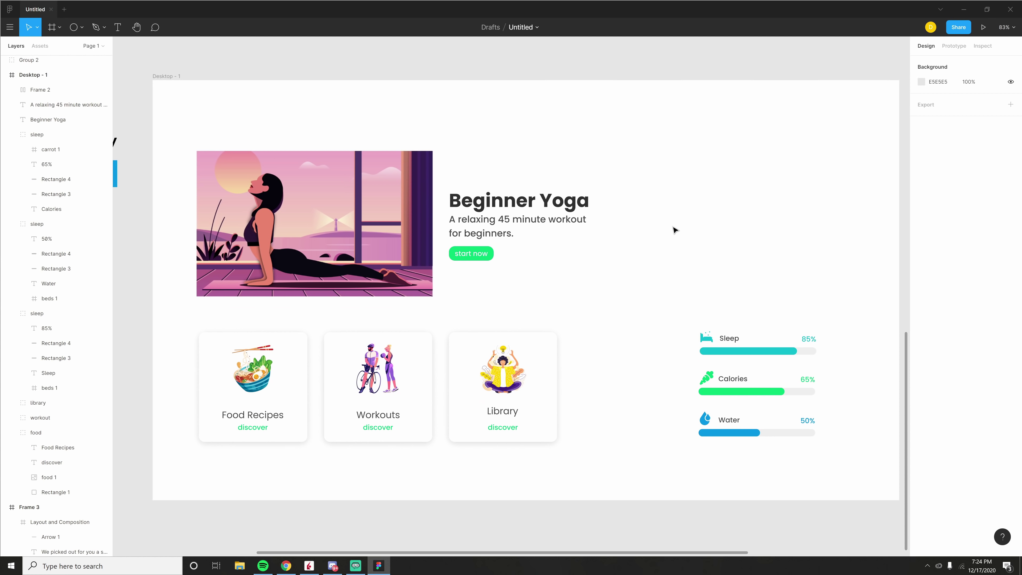
left_click_drag(646, 307, 194, 472)
key("Delete")
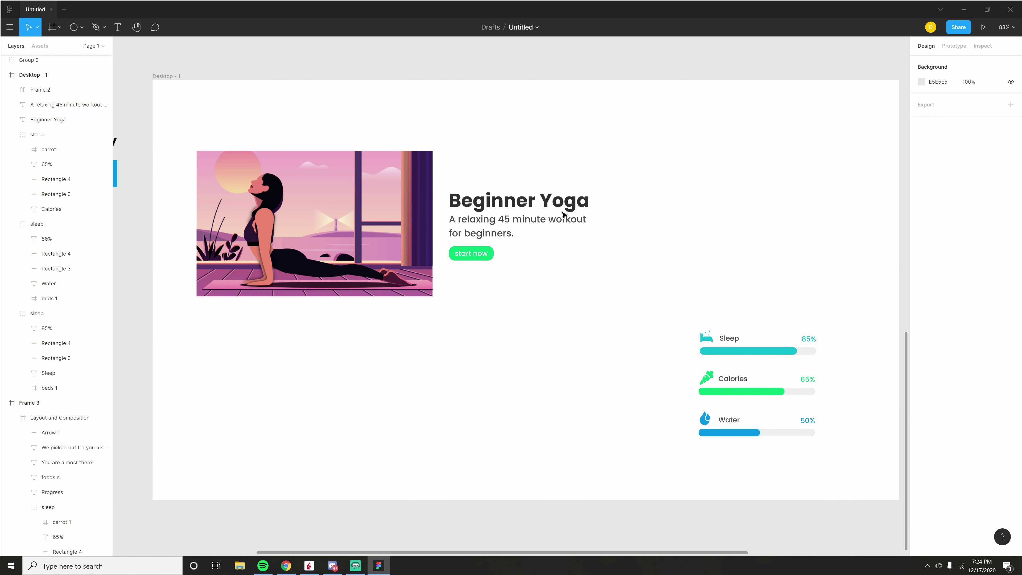
scroll(512, 384, "right", 2)
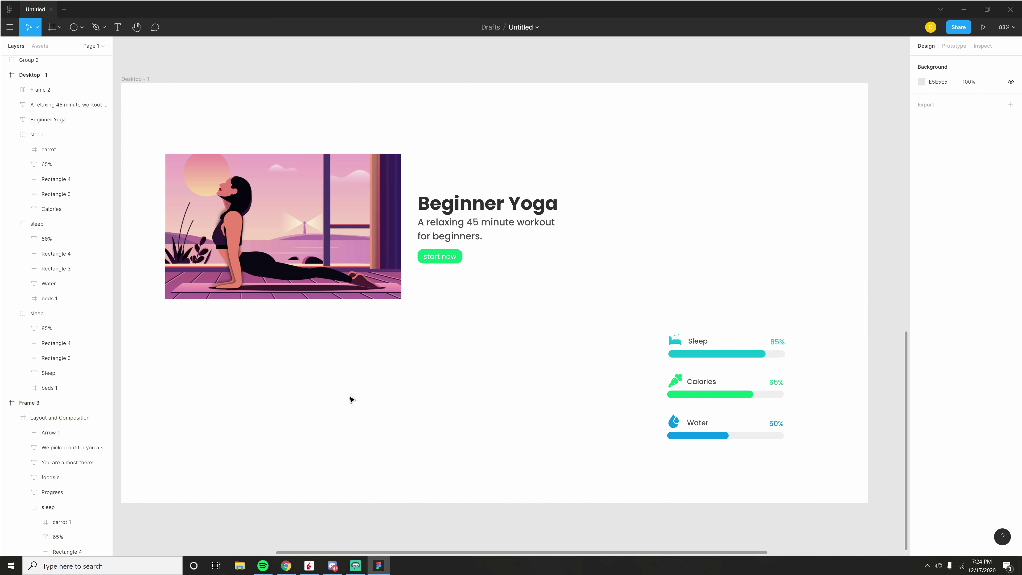
key("ctrl+v")
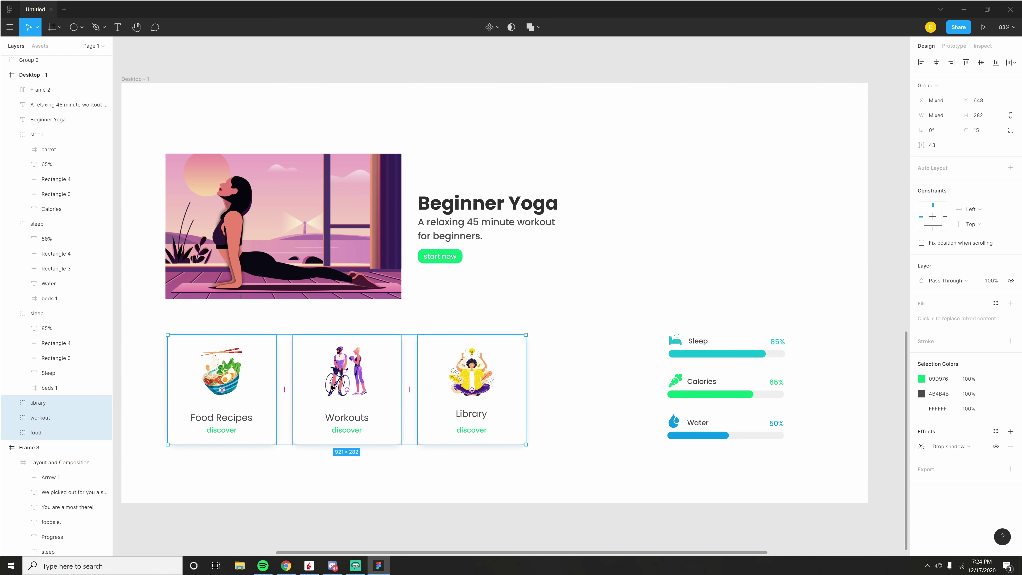
left_click(637, 322)
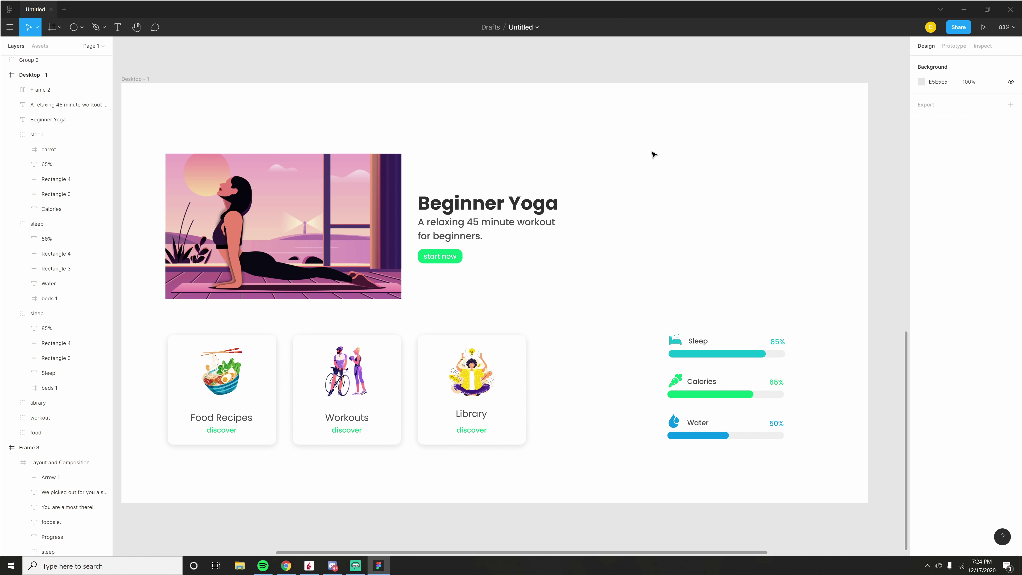
left_click_drag(650, 206, 769, 487)
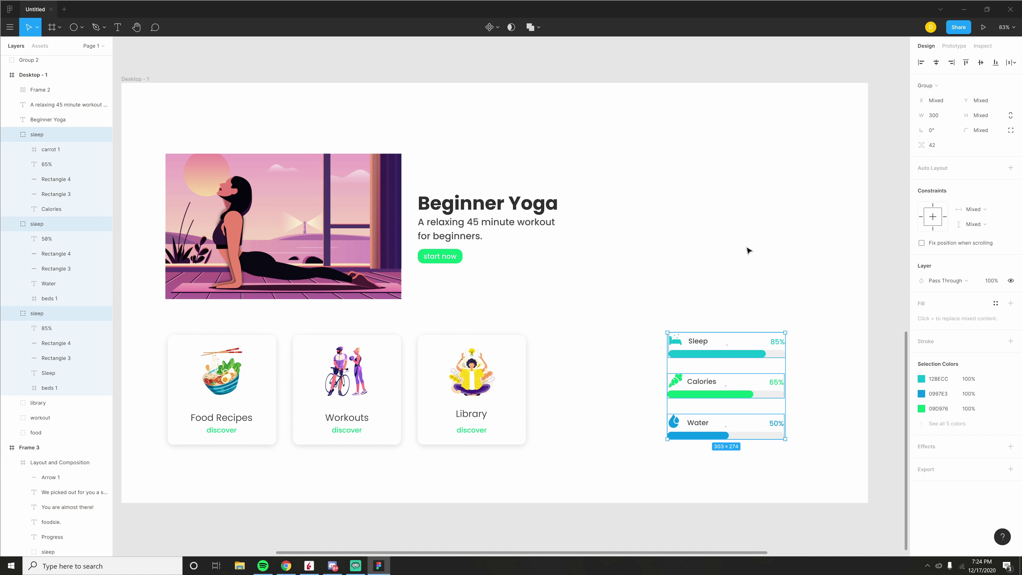
left_click(628, 295)
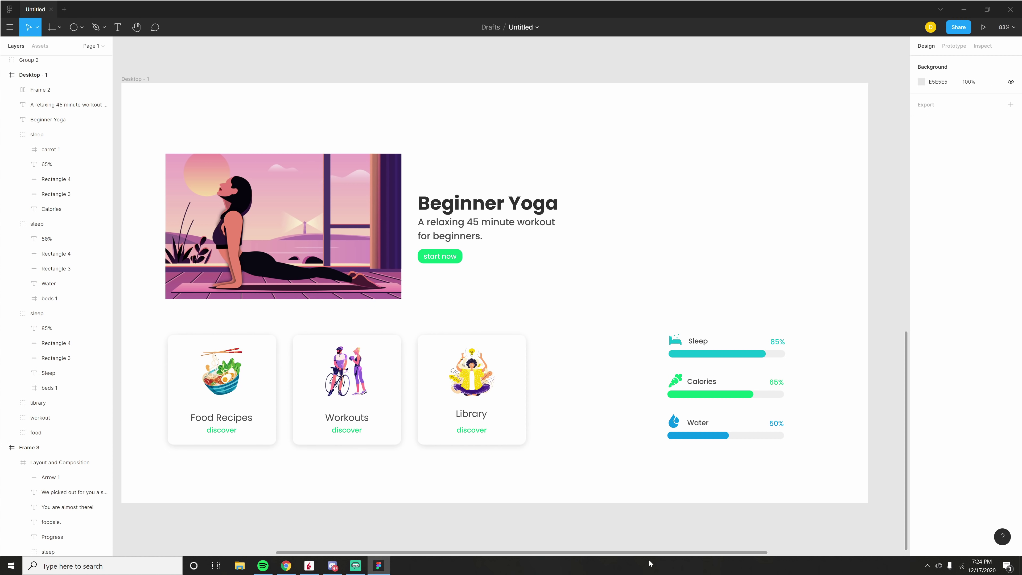
Step: Draw a tall 60×1115 rectangle down the full frame height
left_click(82, 28)
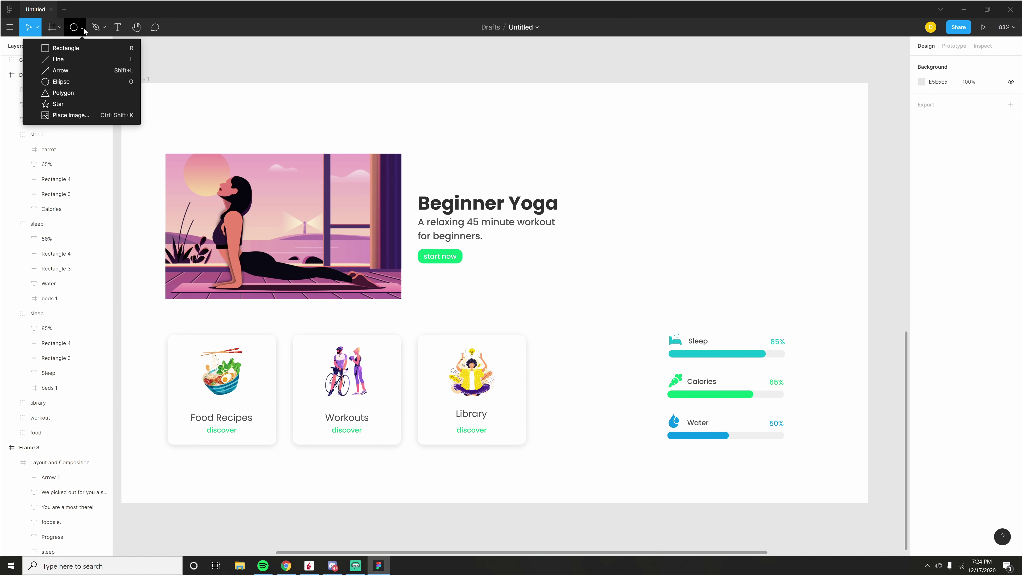
left_click(50, 46)
left_click_drag(598, 75, 599, 82)
mouse_move(609, 130)
left_mouse_down()
mouse_move(622, 519)
mouse_move(621, 508)
left_mouse_up()
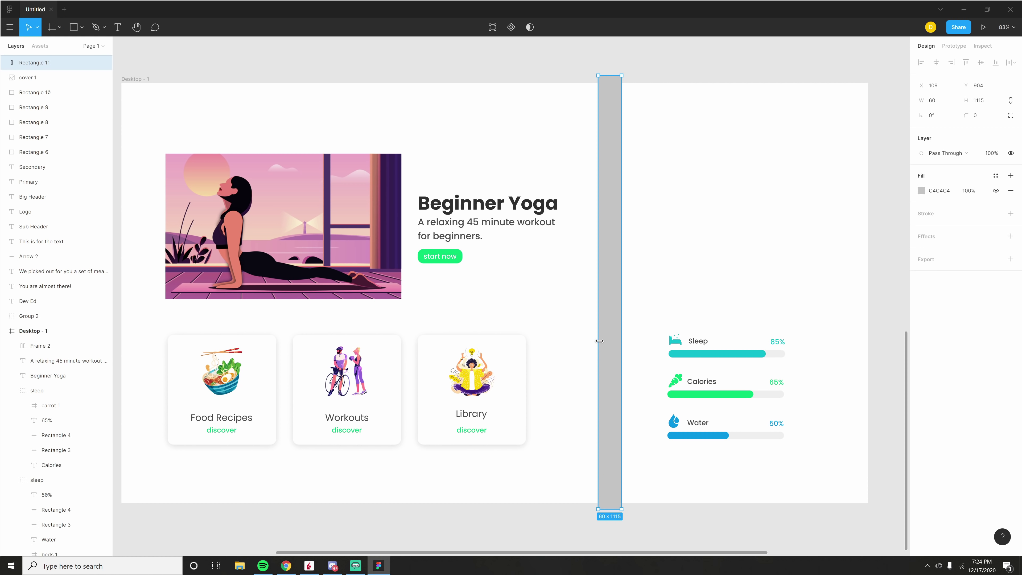
left_click_drag(604, 344, 602, 342)
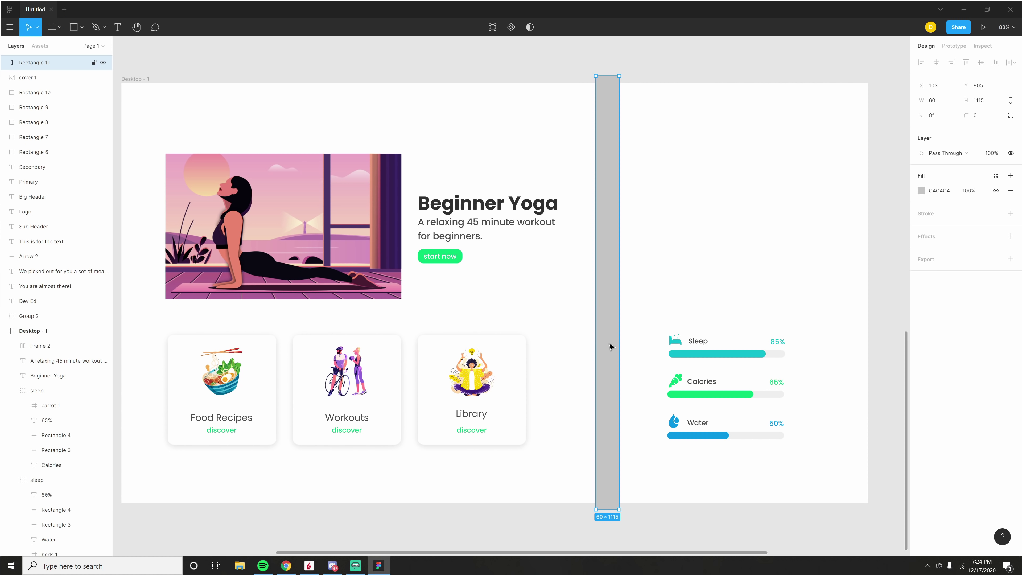
left_click(664, 255)
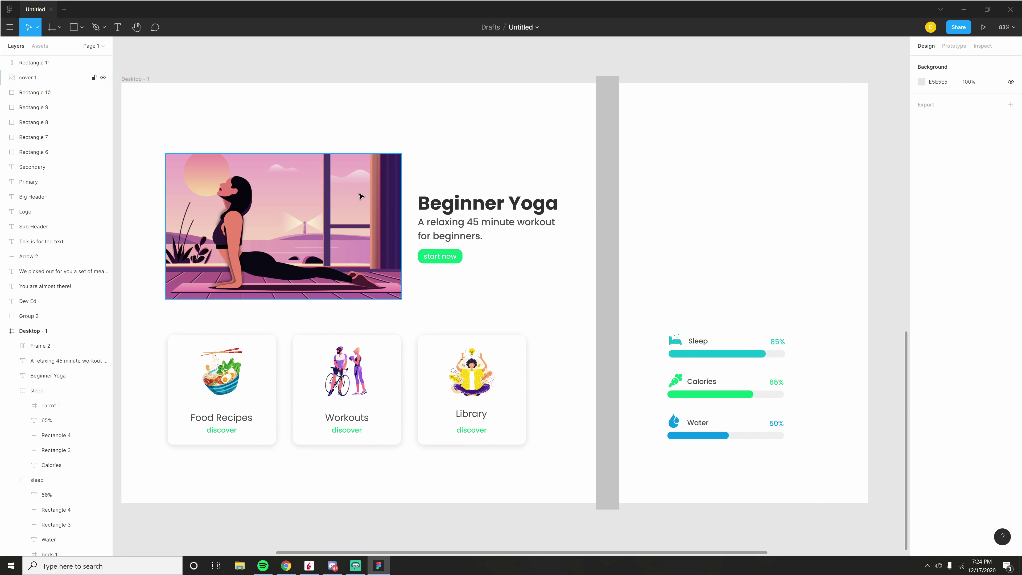
left_click(606, 250)
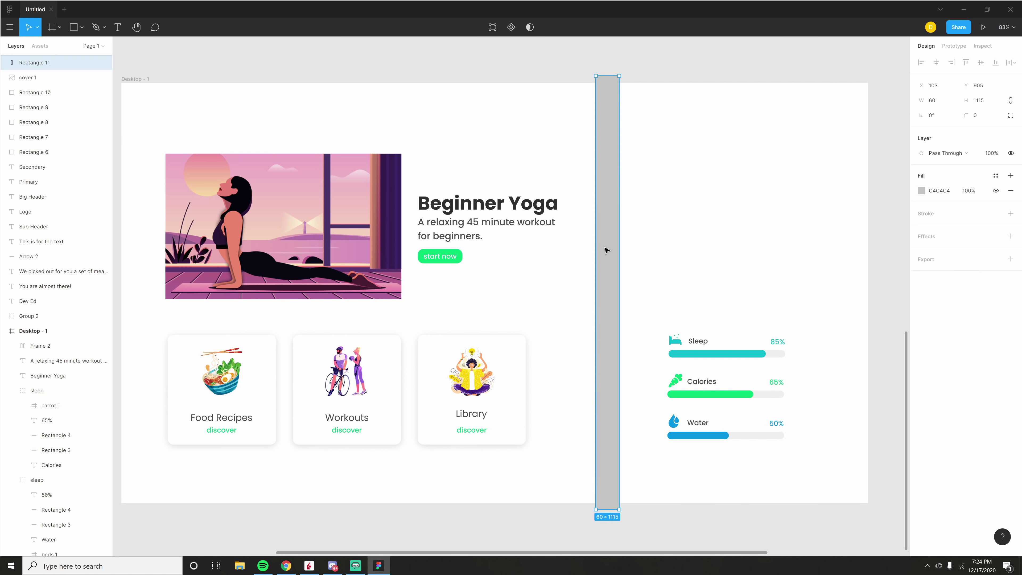
Step: Give the bar a linear gradient from 09D976 green to 12BECC teal
left_click(921, 190)
left_click(821, 193)
left_click(824, 206)
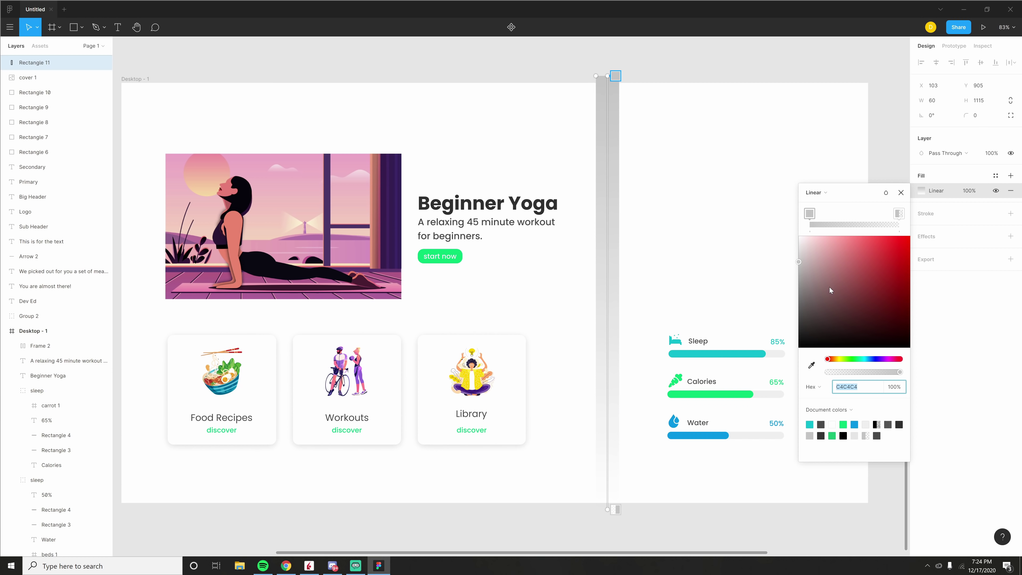
left_click(898, 215)
left_click(837, 372)
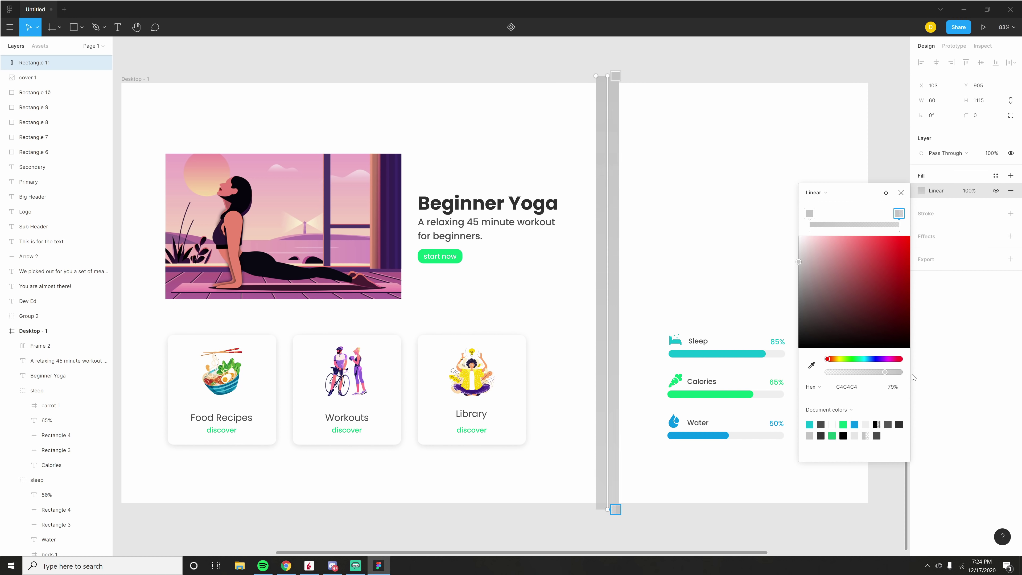
left_click(810, 425)
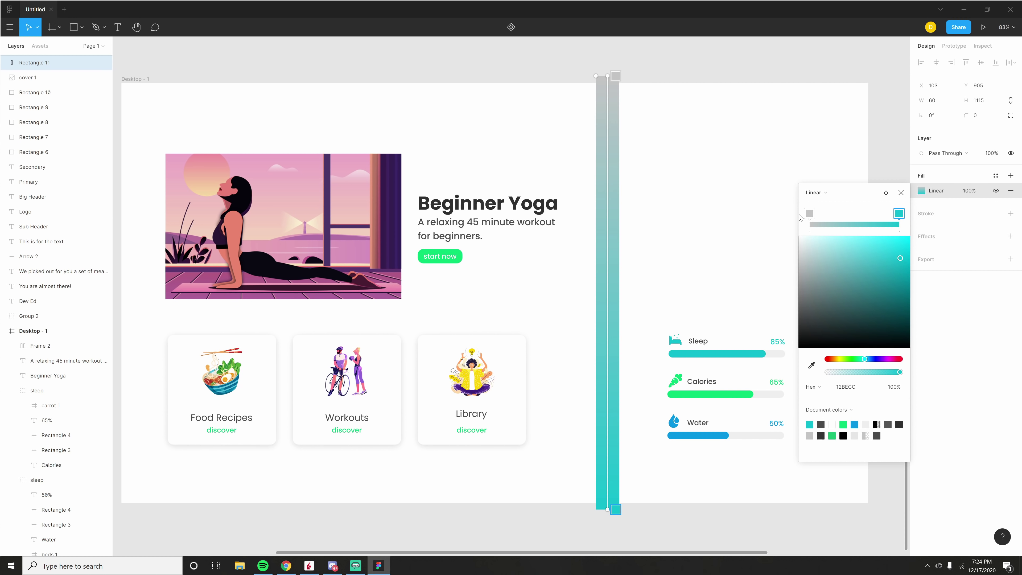
left_click(808, 214)
left_click(843, 424)
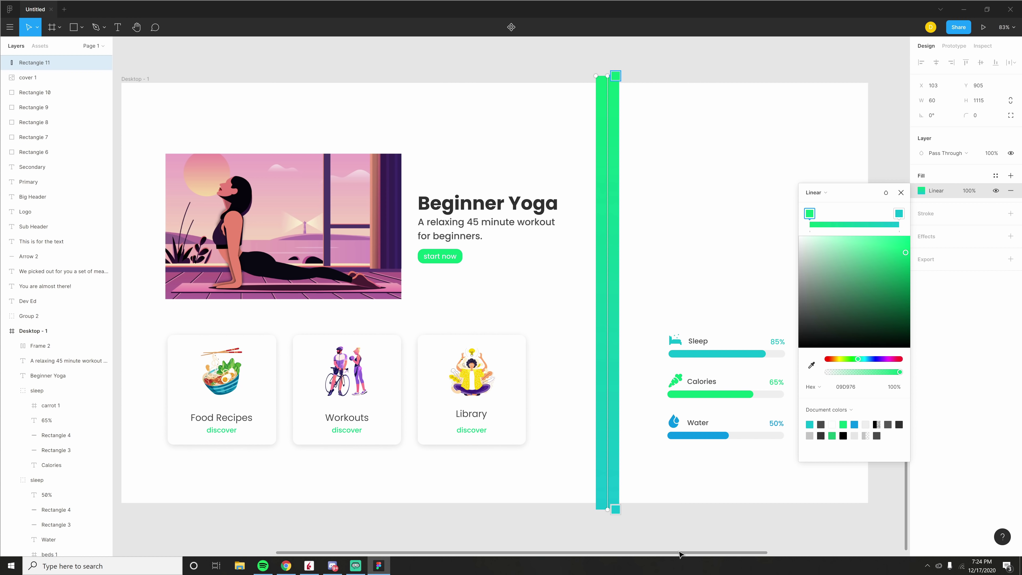
left_click(654, 418)
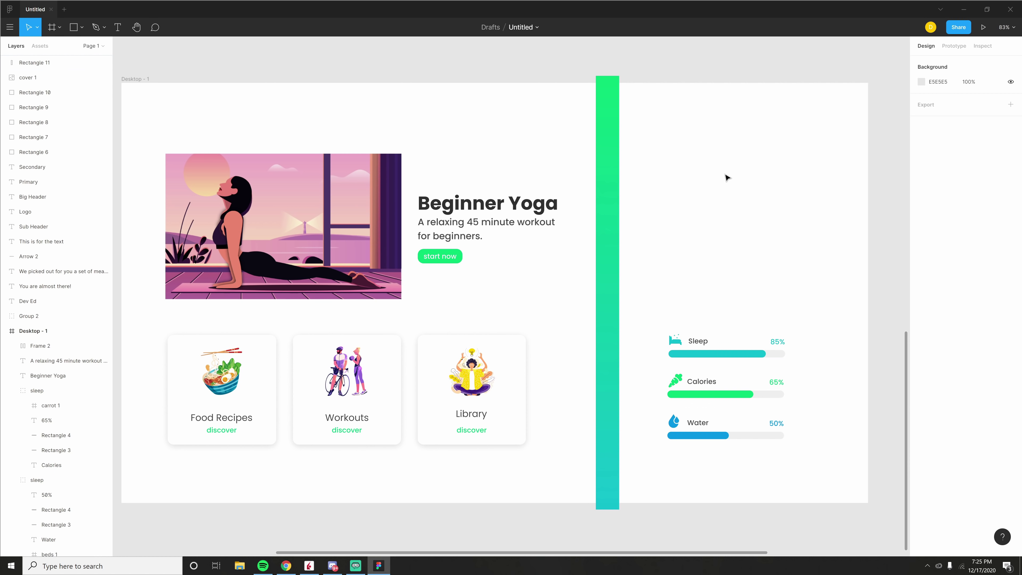
Step: Move the stat groups right and down, and place Dev Ed with its avatar near the frame top
left_click_drag(661, 285, 769, 481)
left_click_drag(740, 412, 754, 418)
left_click(720, 221)
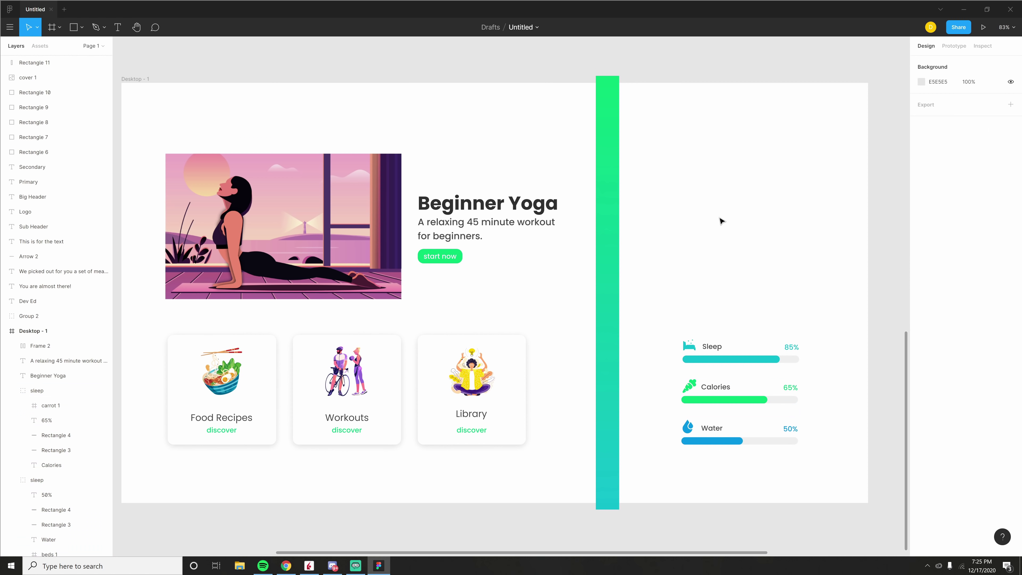
left_click_drag(721, 221, 384, 261)
left_click_drag(563, 104, 442, 190)
left_click(837, 244)
Step: Move the 'You are almost there!' message and arrow into the Desktop frame
left_click_drag(836, 244, 669, 353)
left_click_drag(687, 316, 359, 303)
scroll(693, 354, "left", 5)
scroll(693, 354, "down", 1)
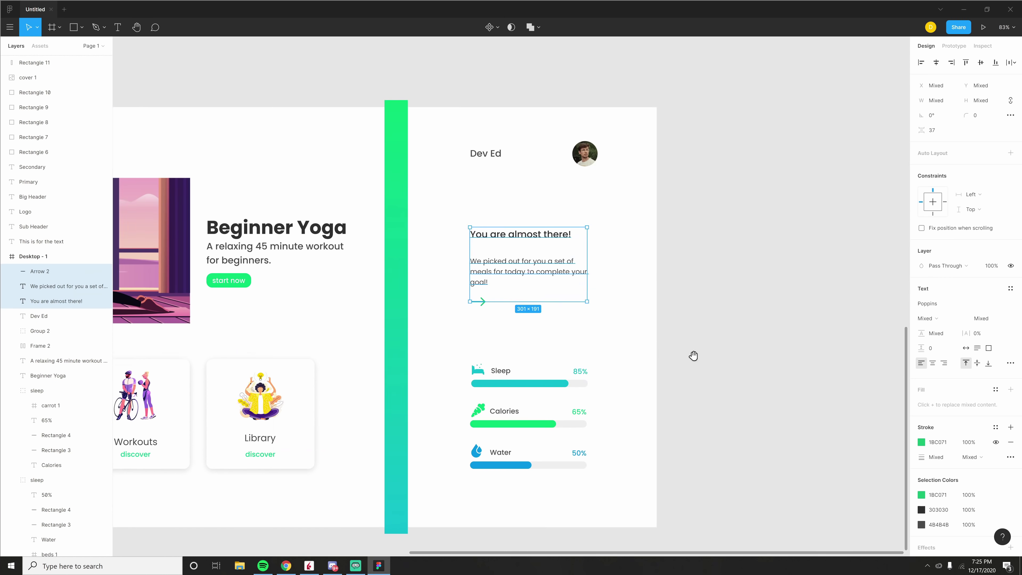
left_click(489, 436)
scroll(488, 436, "left", 5)
scroll(489, 436, "down", 2)
left_click_drag(613, 179, 768, 277)
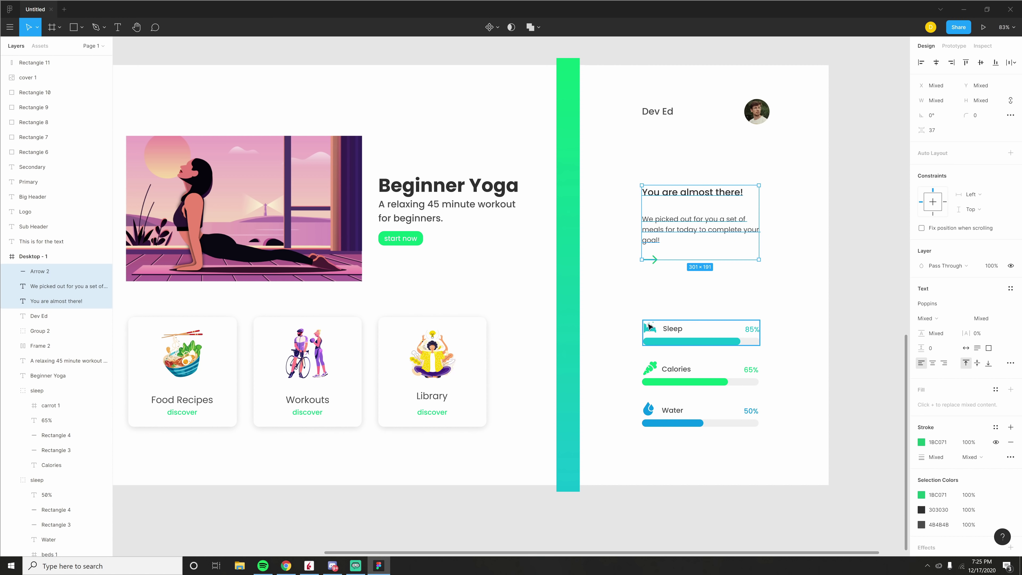
left_click(788, 220)
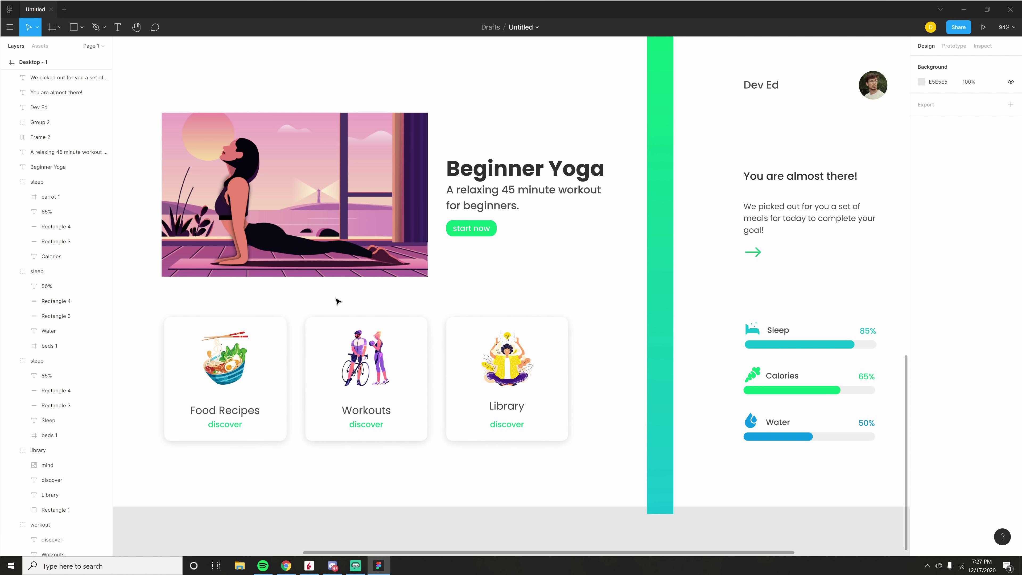
Step: Scroll up to review the finished right column beside the gradient bar
scroll(350, 286, "up", 2)
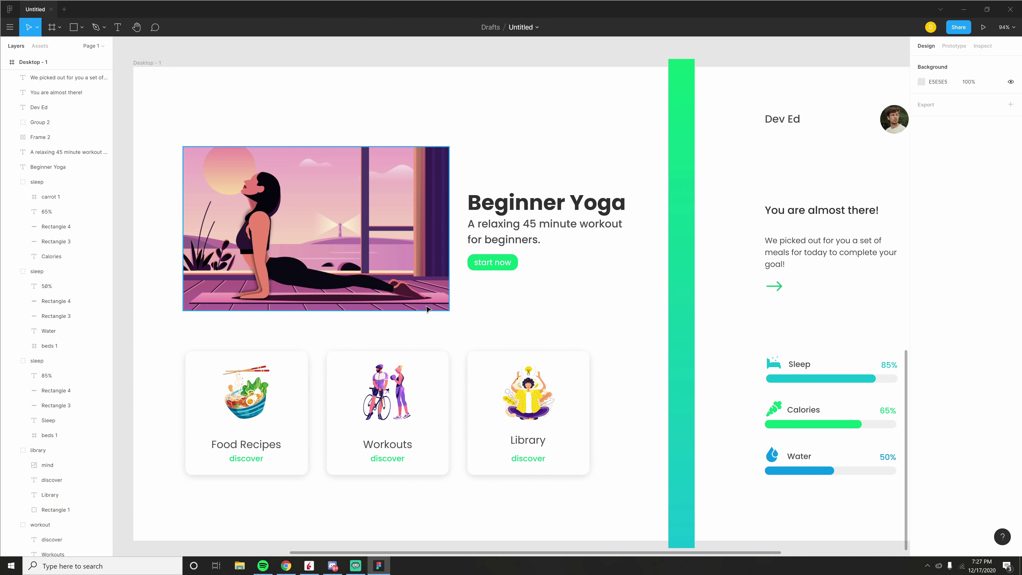
scroll(333, 403, "up", 4)
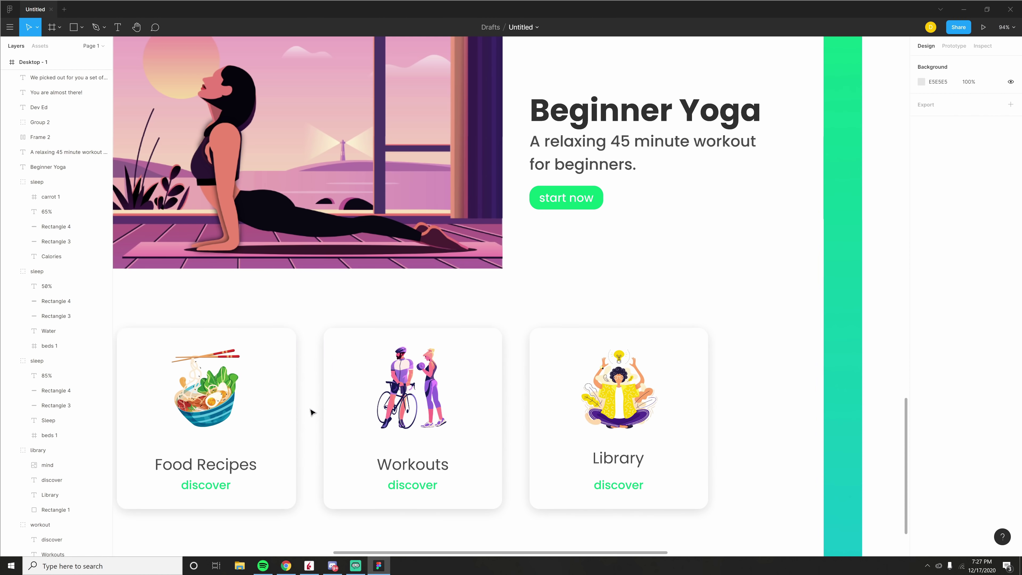
double_click(235, 467)
scroll(290, 393, "down", 2)
scroll(290, 392, "left", 2)
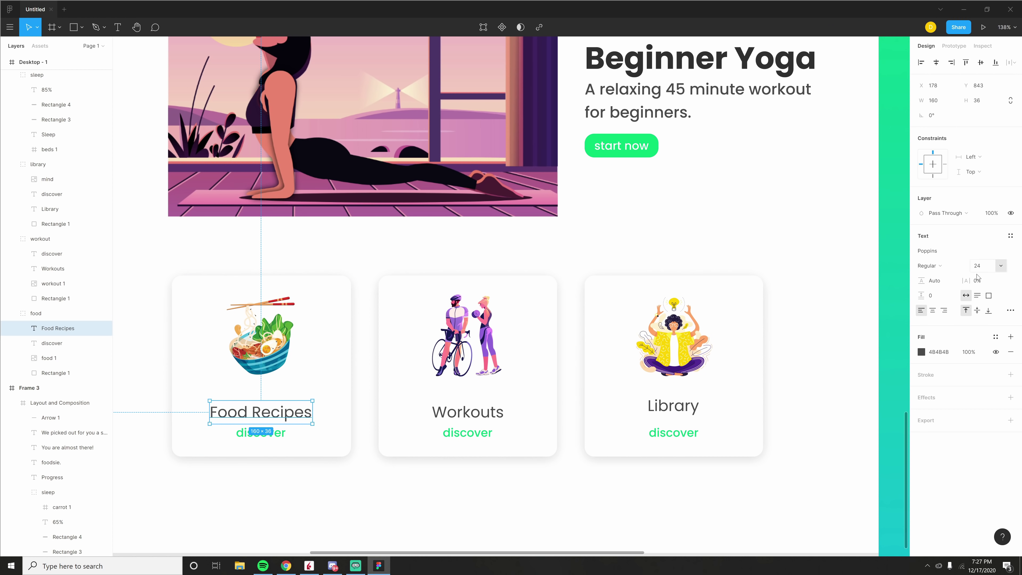
left_click(489, 412)
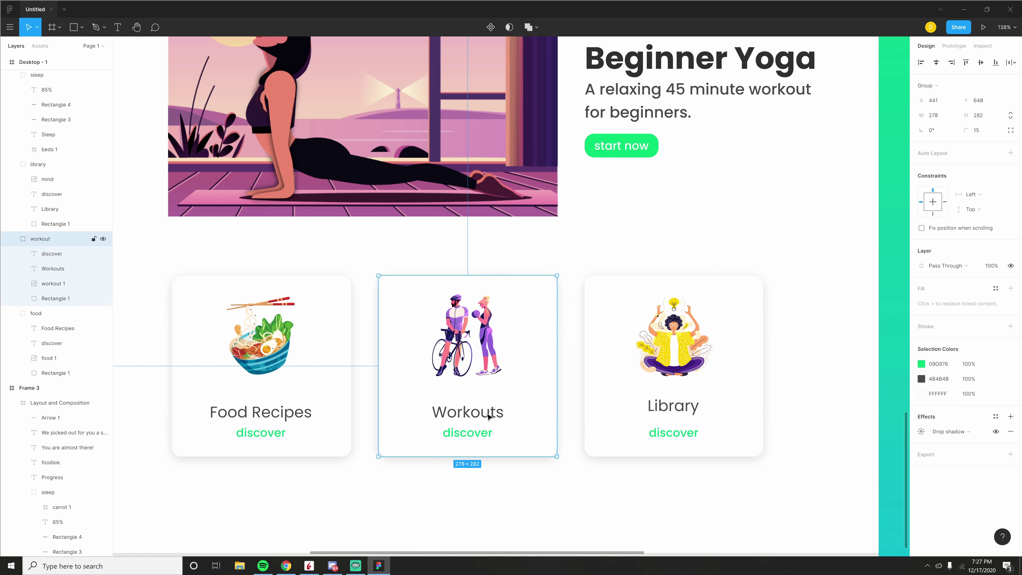
double_click(673, 406)
left_click(456, 421)
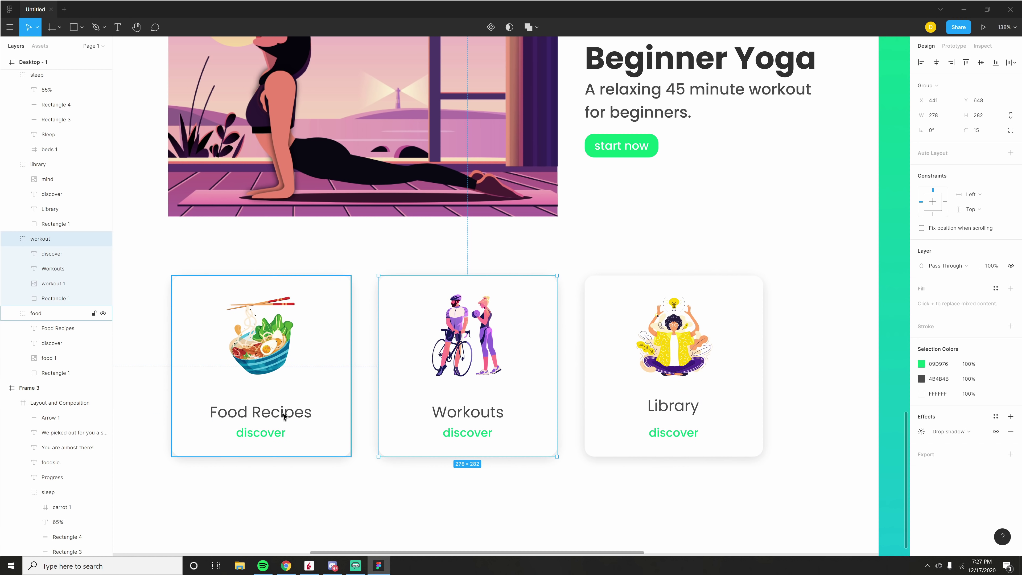
scroll(662, 383, "right", 2)
scroll(661, 383, "up", 1)
left_click(567, 420)
left_click_drag(603, 300, 603, 328)
key("ctrl+z")
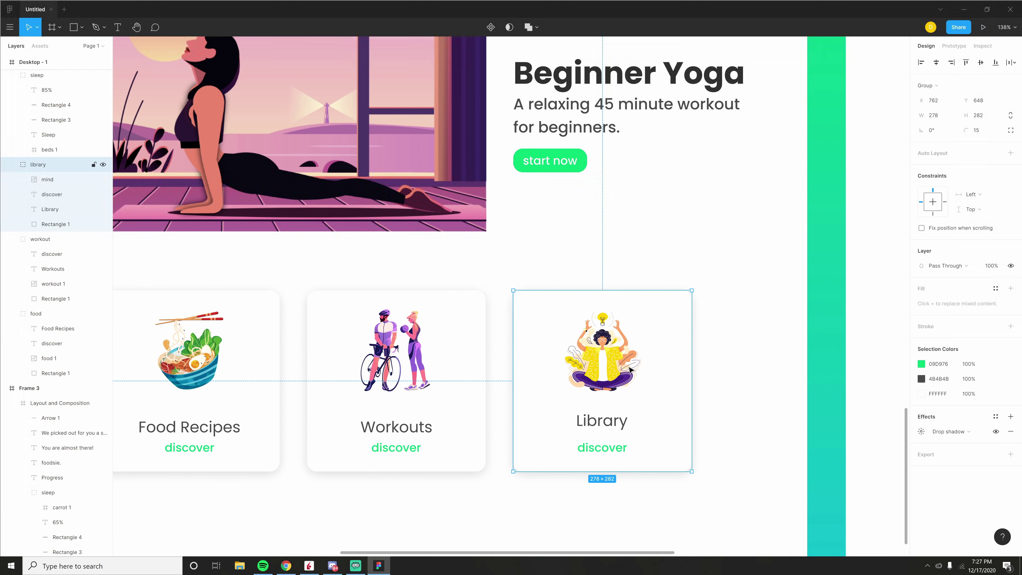
scroll(591, 253, "up", 4)
left_click(581, 226)
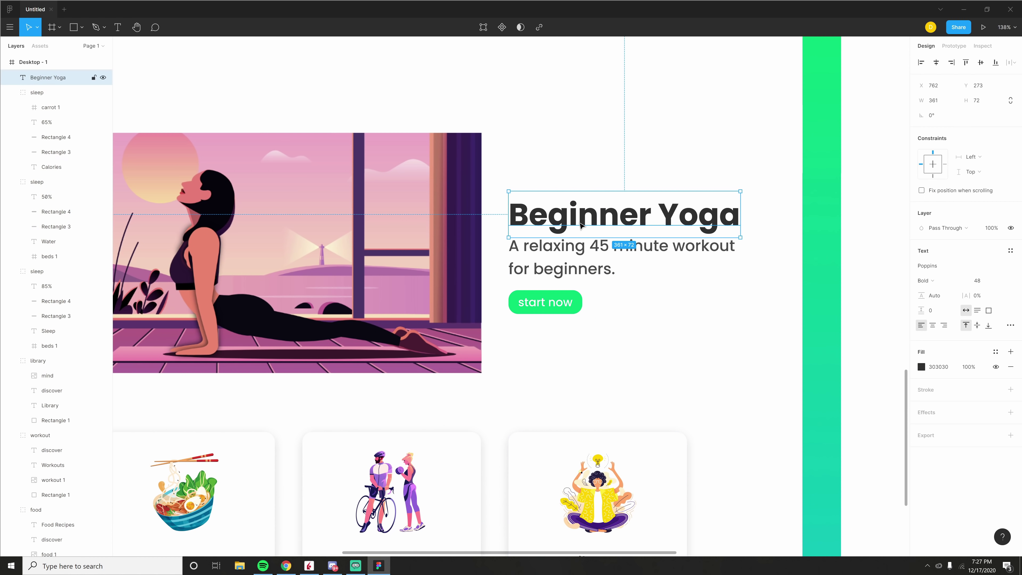
scroll(725, 290, "right", 3)
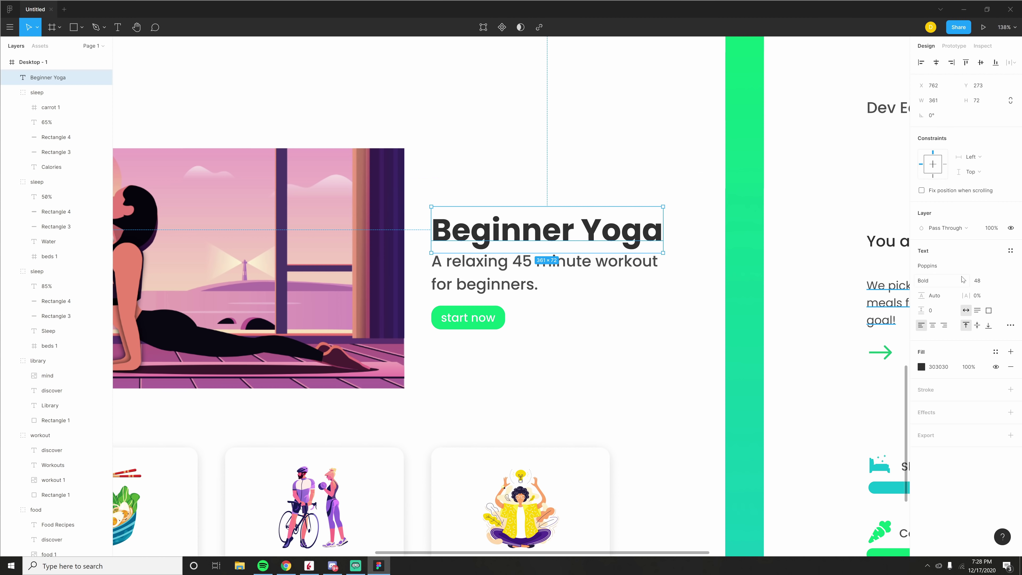
scroll(523, 362, "left", 15)
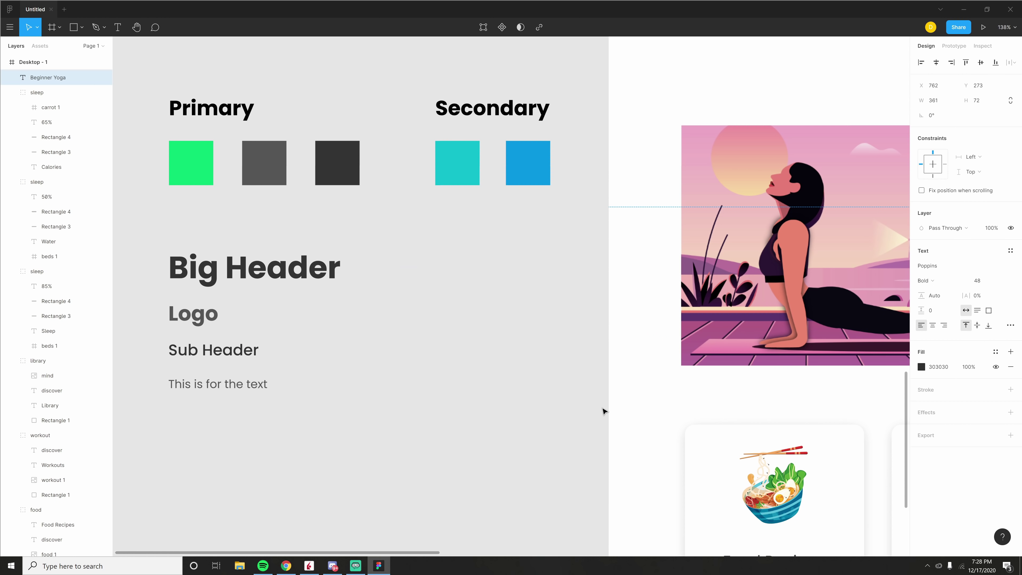
scroll(523, 384, "right", 2)
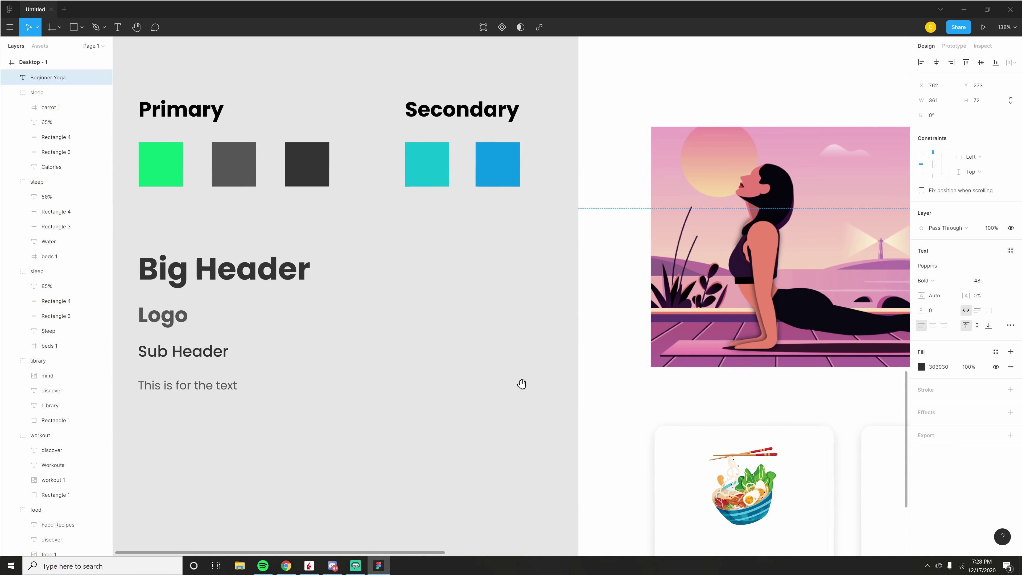
scroll(618, 453, "right", 13)
scroll(619, 453, "down", 3)
scroll(249, 315, "left", 11)
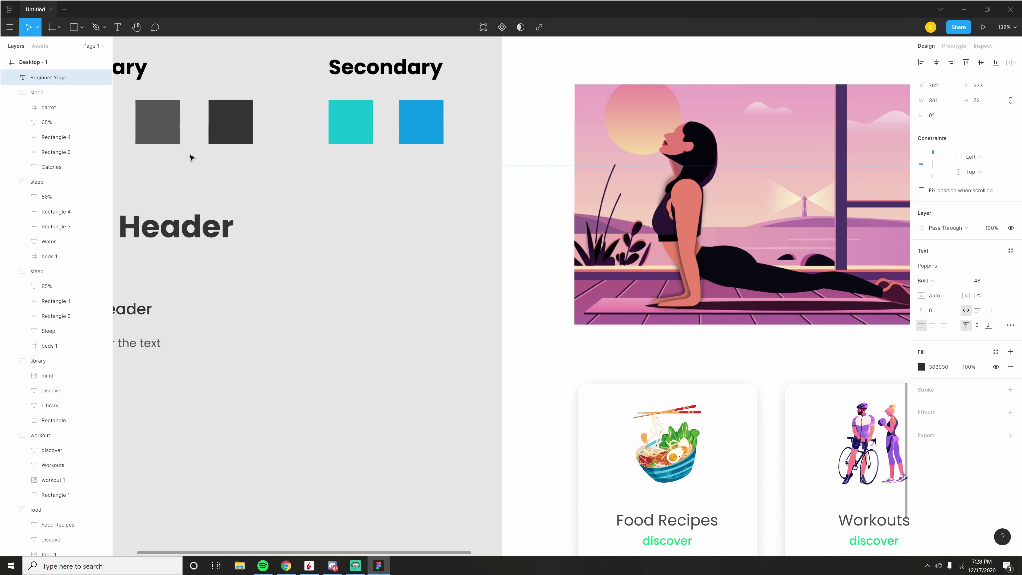
scroll(314, 212, "right", 15)
scroll(342, 314, "down", 1)
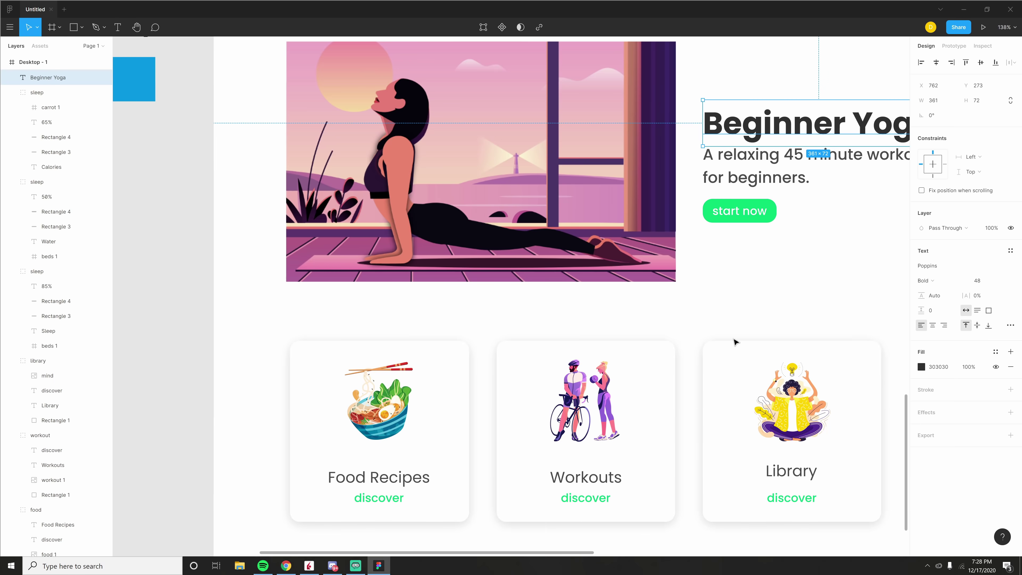
scroll(734, 341, "up", 1)
scroll(425, 365, "up", 2)
scroll(425, 364, "right", 1)
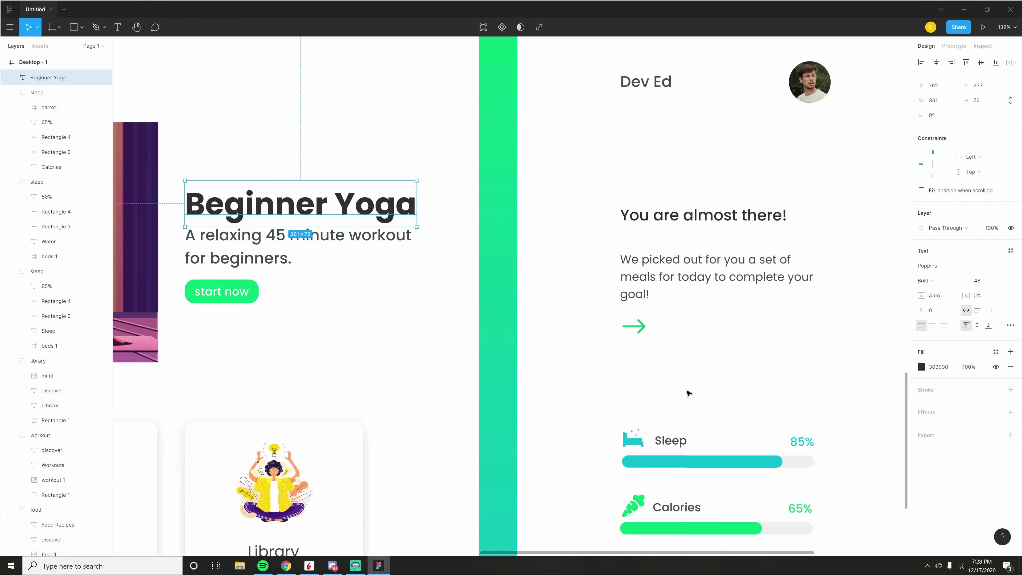
scroll(568, 437, "up", 2)
scroll(463, 482, "right", 5)
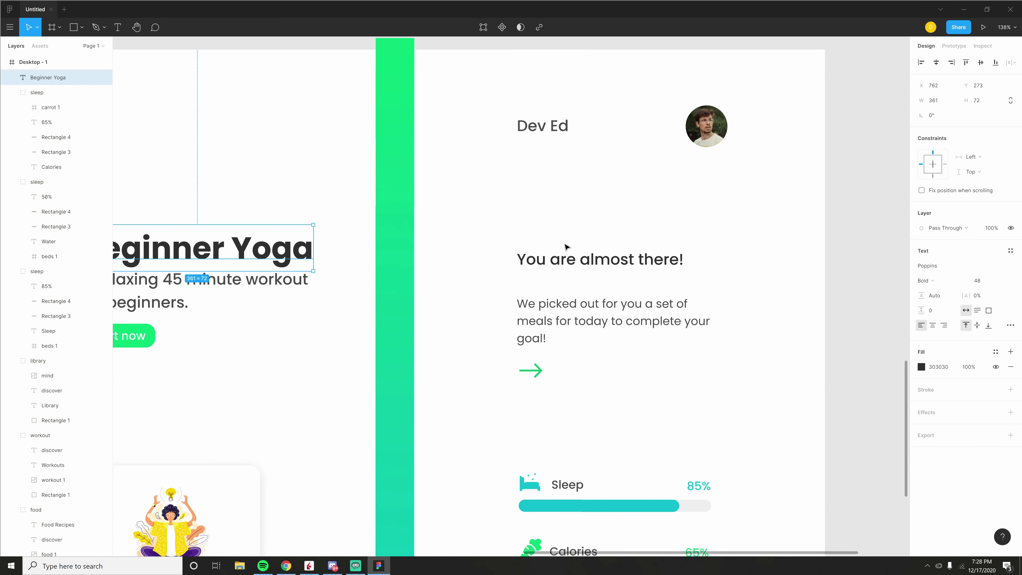
scroll(550, 278, "down", 5)
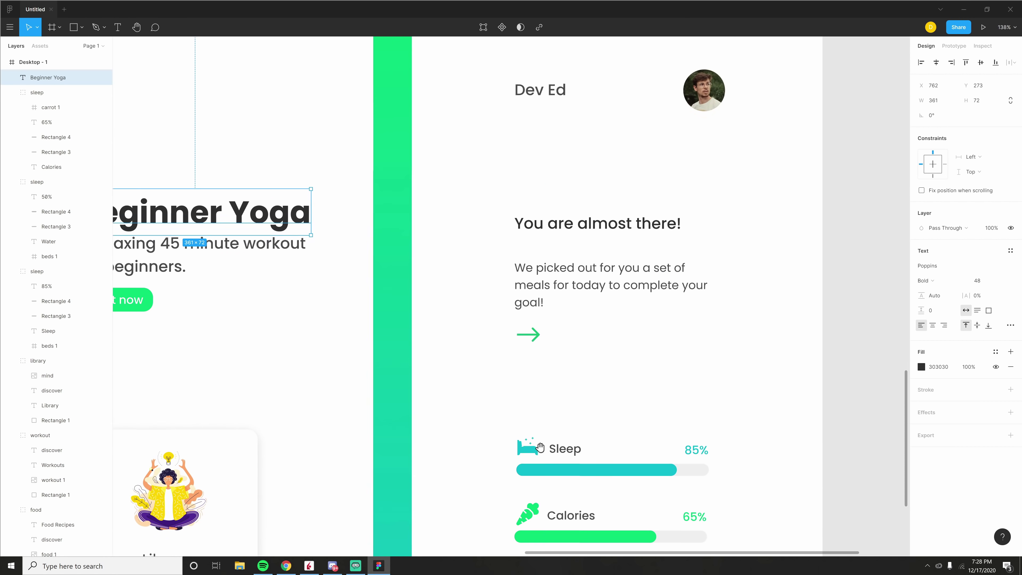
left_click_drag(521, 258, 690, 504)
left_click(579, 512)
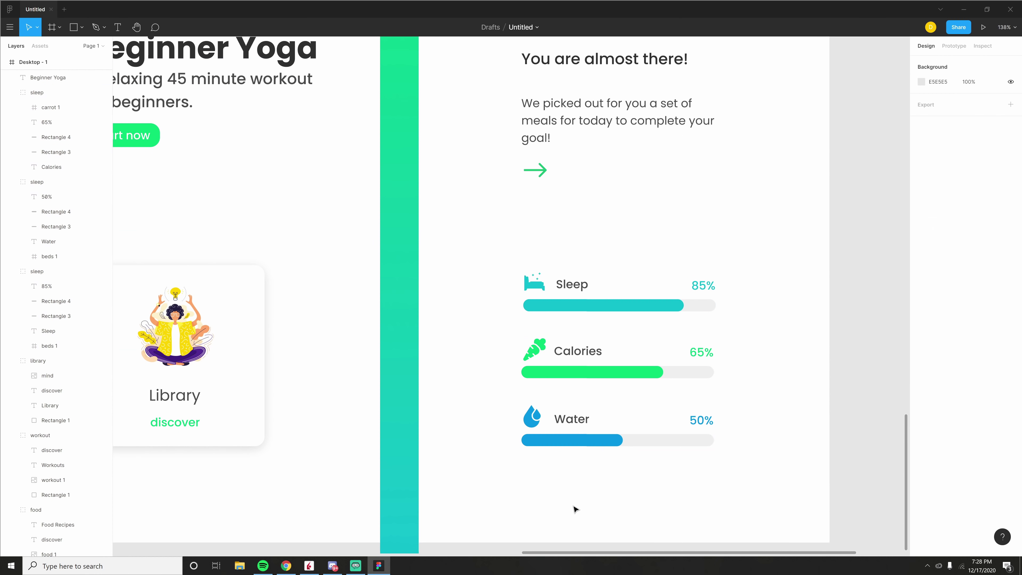
scroll(442, 458, "left", 4)
scroll(438, 407, "down", 2)
scroll(554, 447, "left", 5)
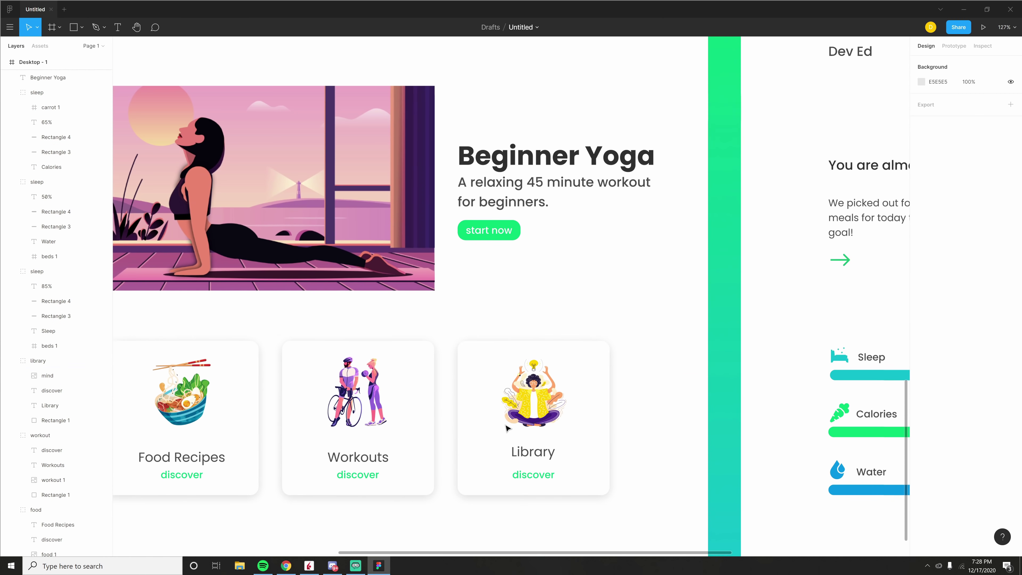
scroll(384, 386, "left", 5)
scroll(384, 386, "right", 5)
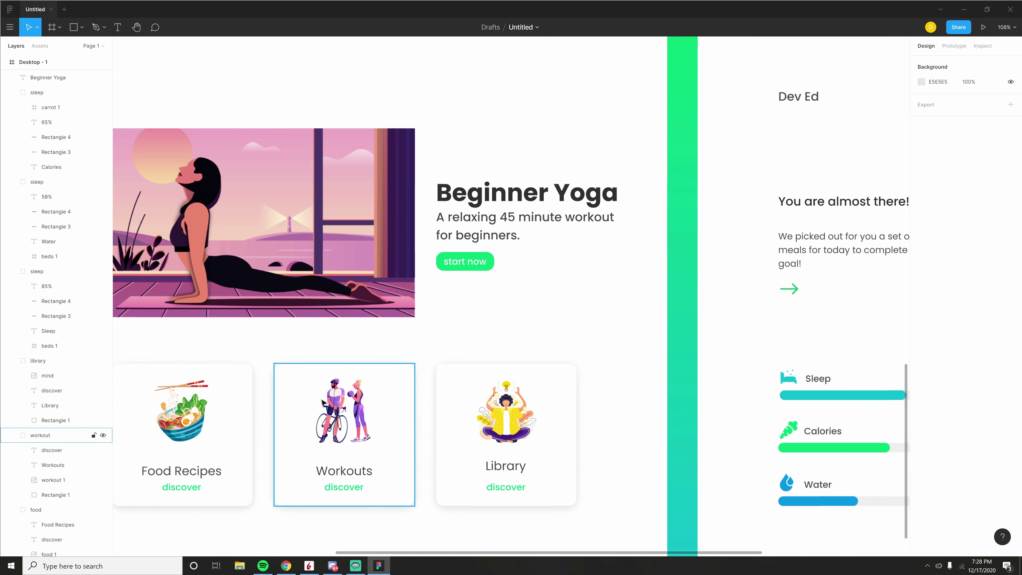
scroll(575, 356, "right", 2)
scroll(576, 354, "down", 1)
scroll(577, 352, "left", 5)
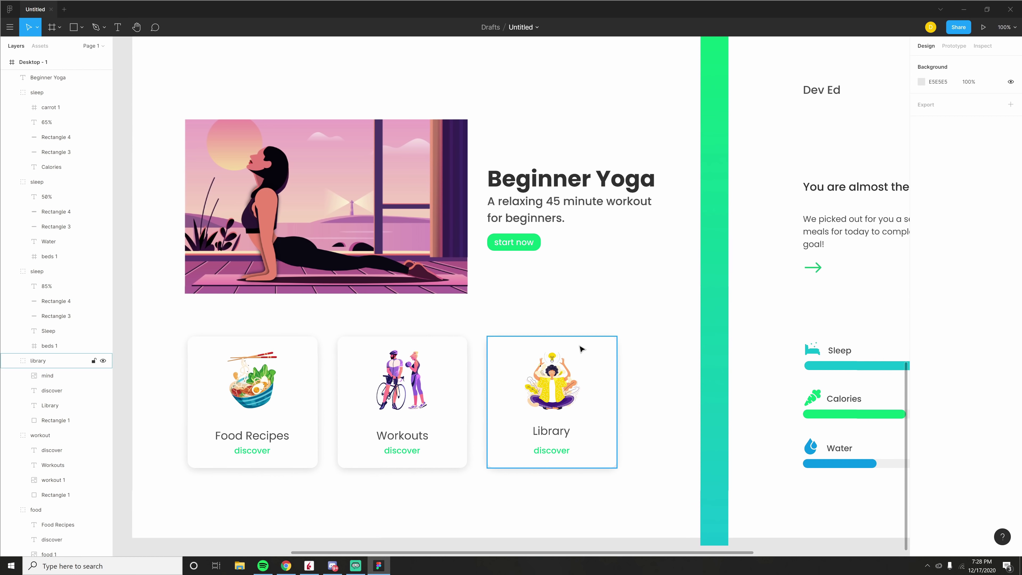
scroll(555, 317, "up", 1)
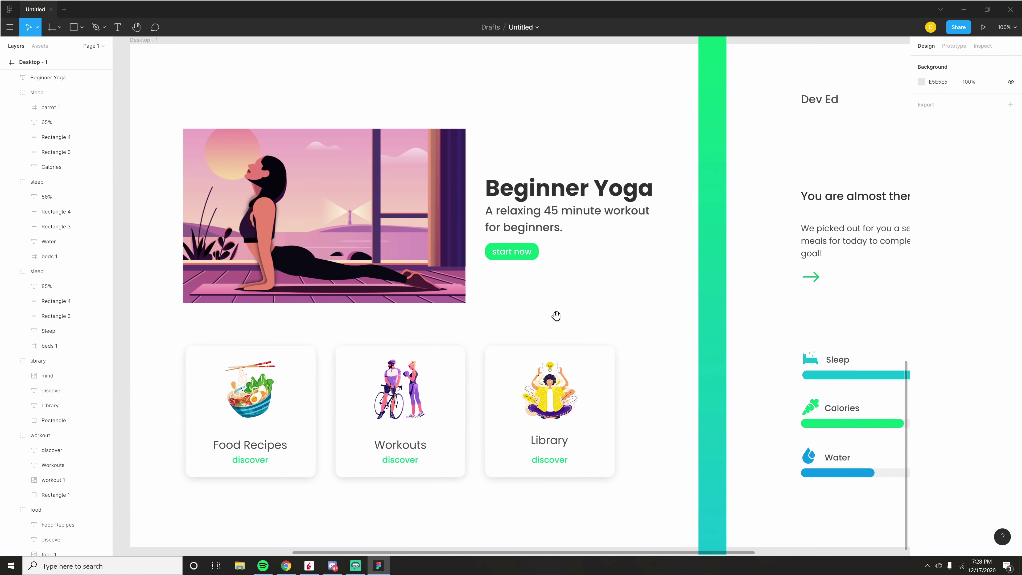
Step: Move the Library and Workouts cards right so the three cards have slightly wider, even gaps
left_click(270, 396)
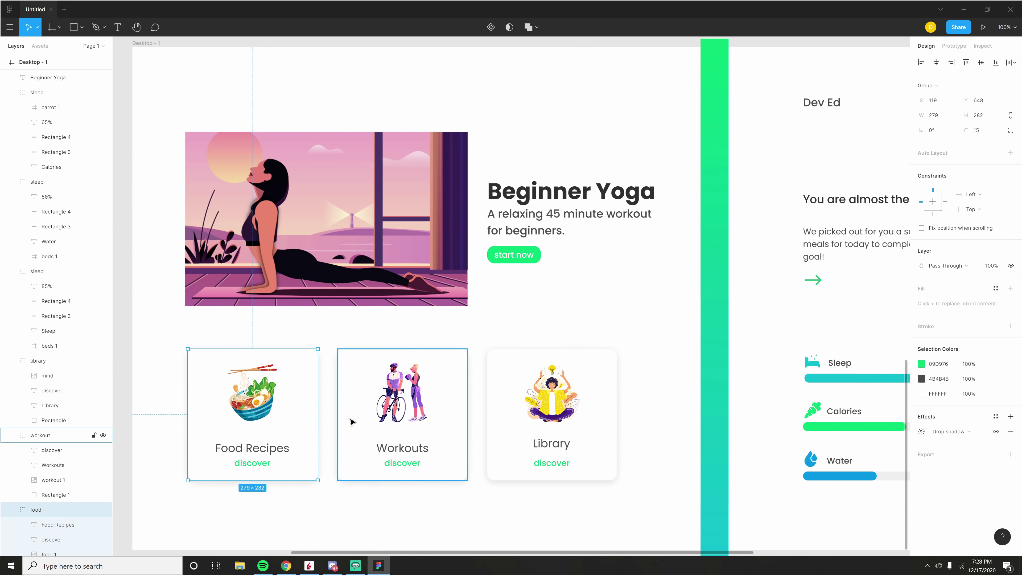
left_click(414, 434)
left_click(301, 388)
left_click(378, 403, "shift")
left_click(519, 399, "shift")
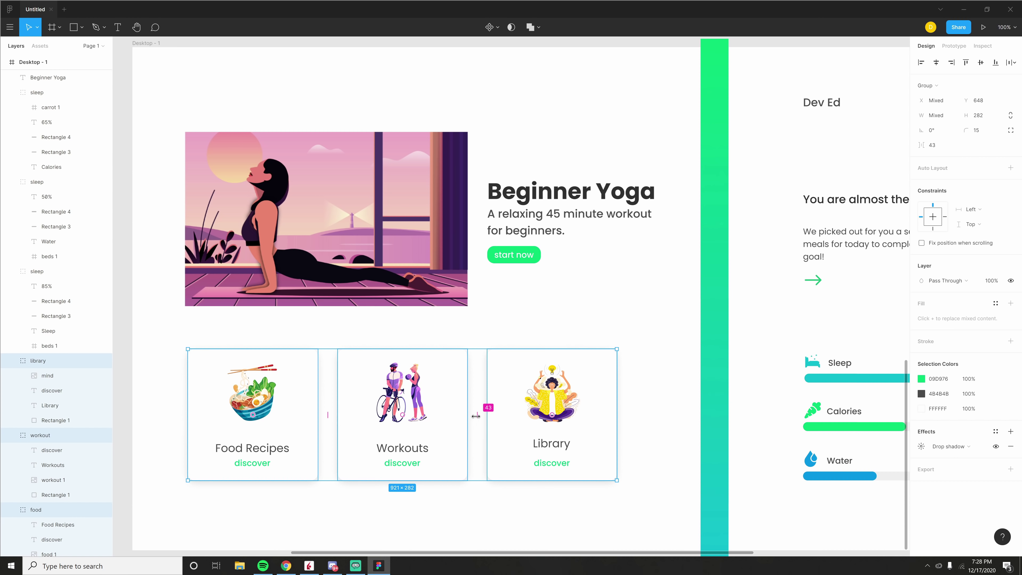
left_click(509, 504)
left_click(292, 422)
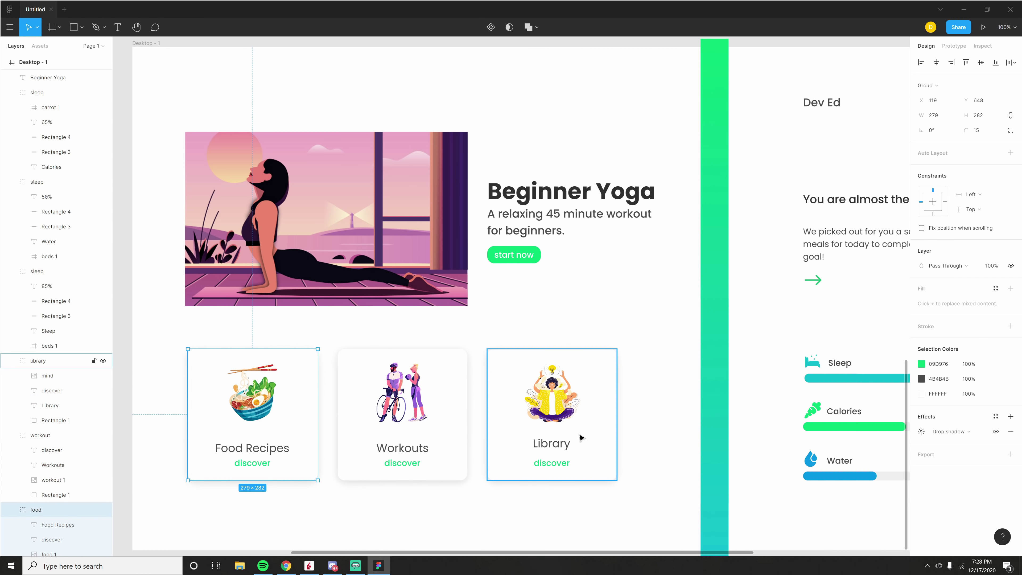
left_click_drag(568, 430, 582, 430)
left_click_drag(451, 429, 456, 431)
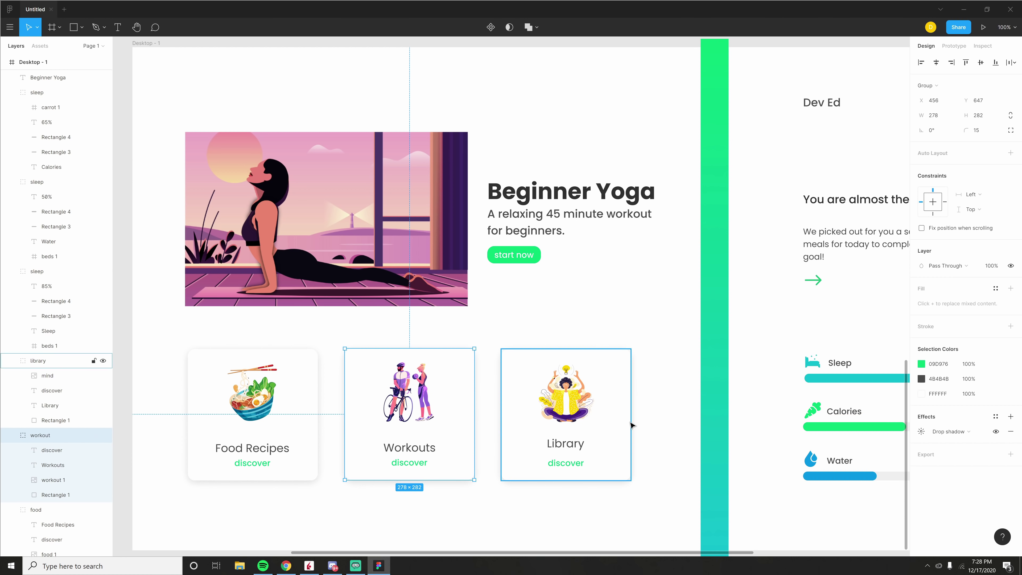
left_click(532, 486)
Step: Delete the temporary duplicate copies of the three cards below the frame
scroll(522, 503, "down", 5)
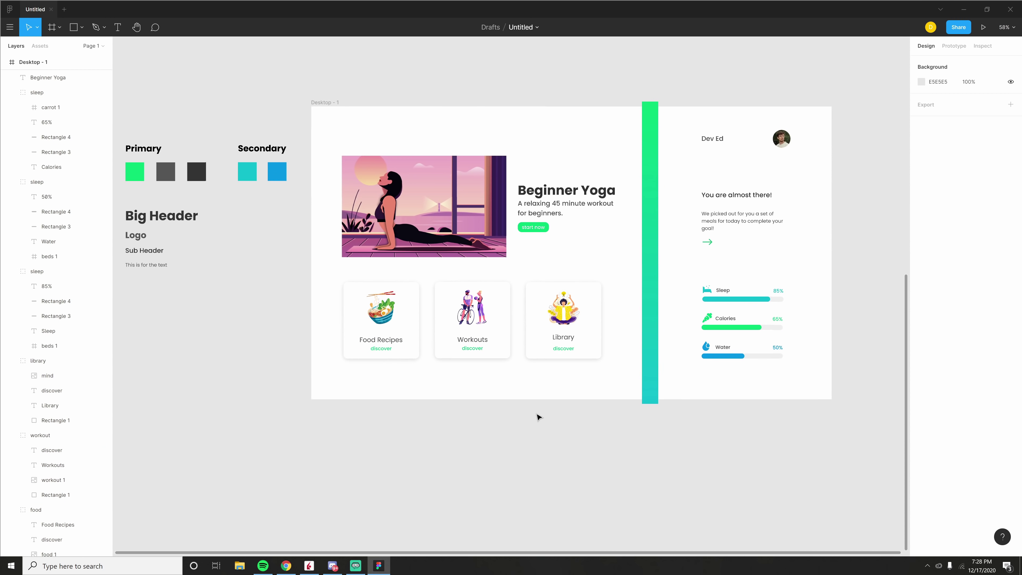
left_click_drag(341, 325, 603, 346)
left_click_drag(473, 314, 478, 461)
scroll(335, 429, "down", 3)
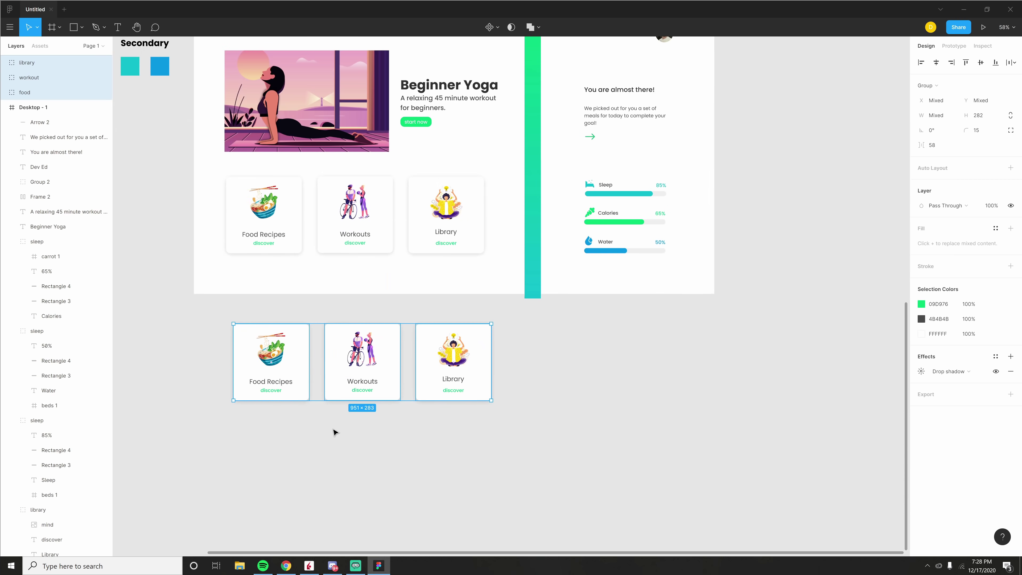
scroll(475, 296, "up", 5)
scroll(475, 296, "down", 10)
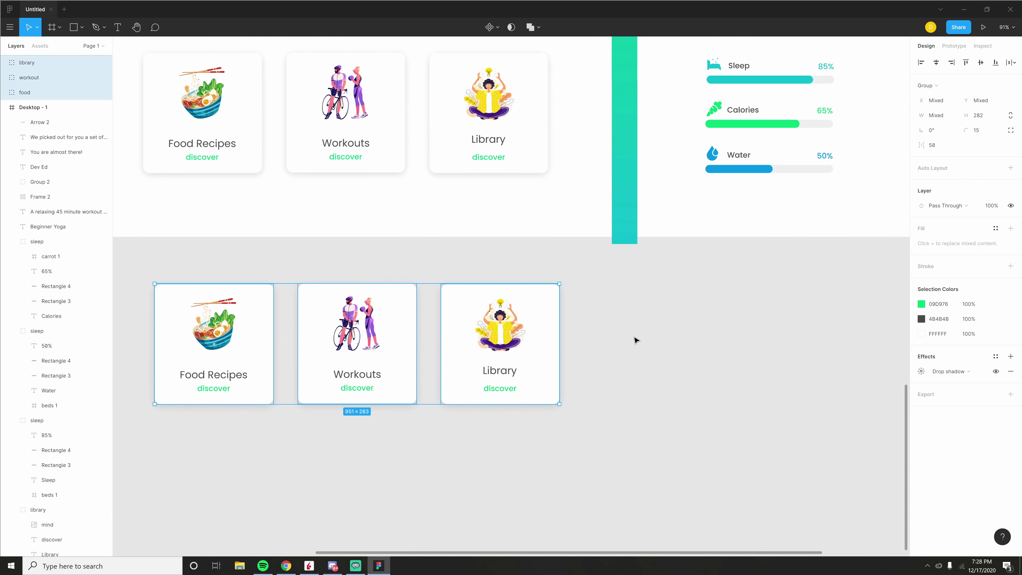
left_click_drag(677, 306, 129, 410)
key("Delete")
scroll(372, 457, "up", 6)
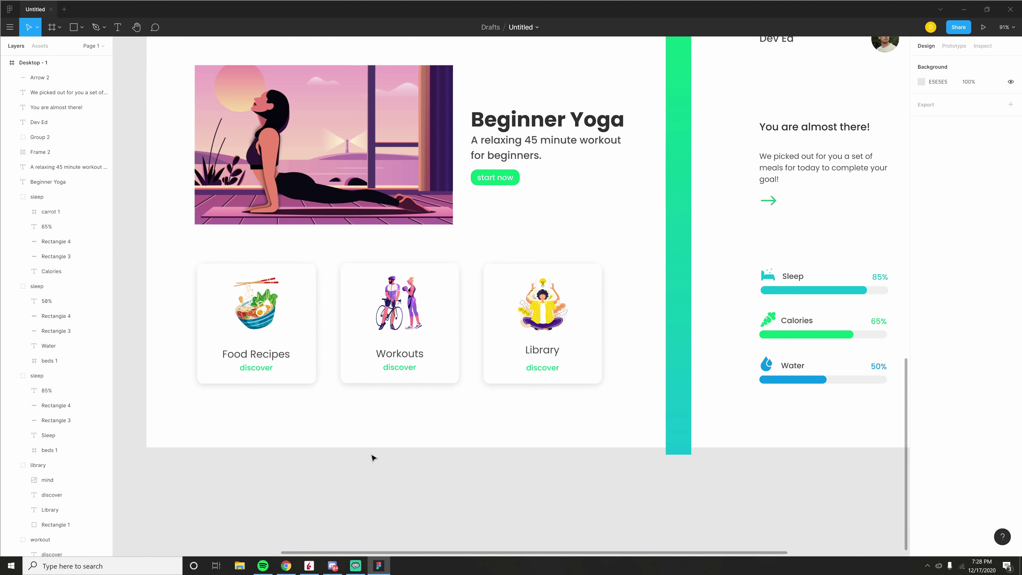
scroll(439, 436, "right", 2)
scroll(439, 436, "down", 2)
scroll(322, 362, "left", 5)
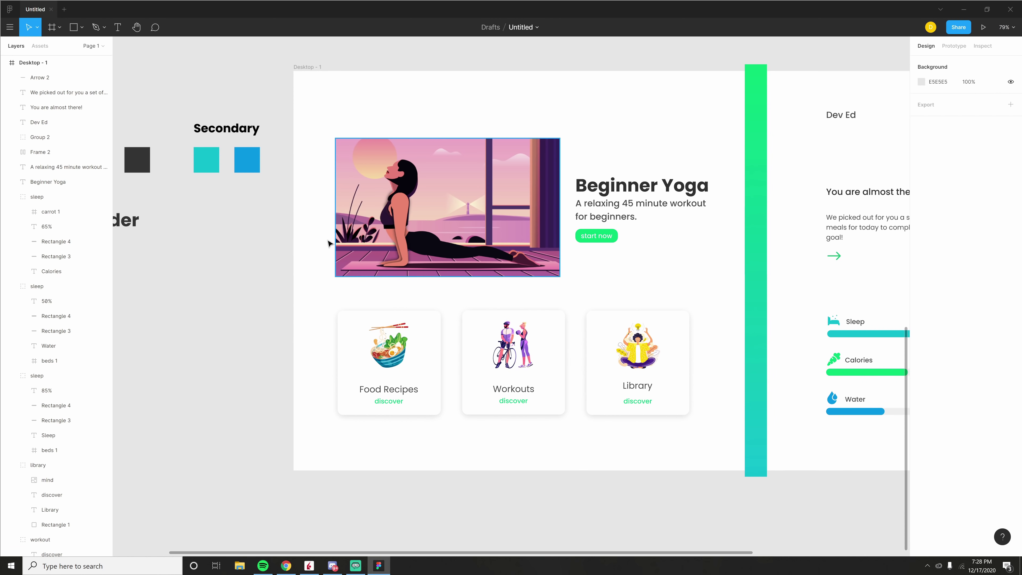
scroll(362, 274, "right", 4)
scroll(402, 301, "right", 5)
scroll(532, 390, "left", 5)
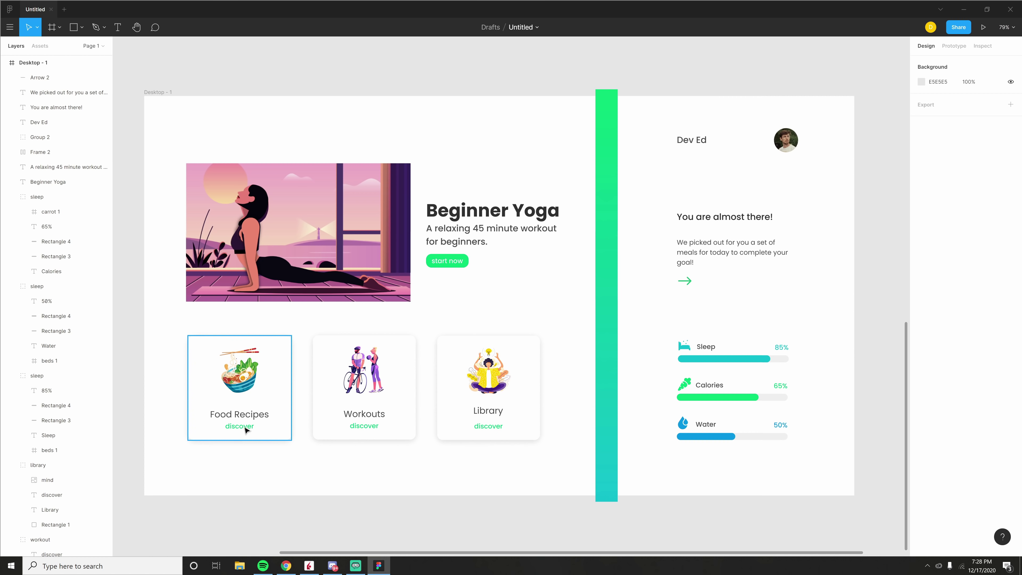
Step: Give the Desktop - 1 frame a Columns layout grid with count 12 and gutter 50
left_click(56, 64)
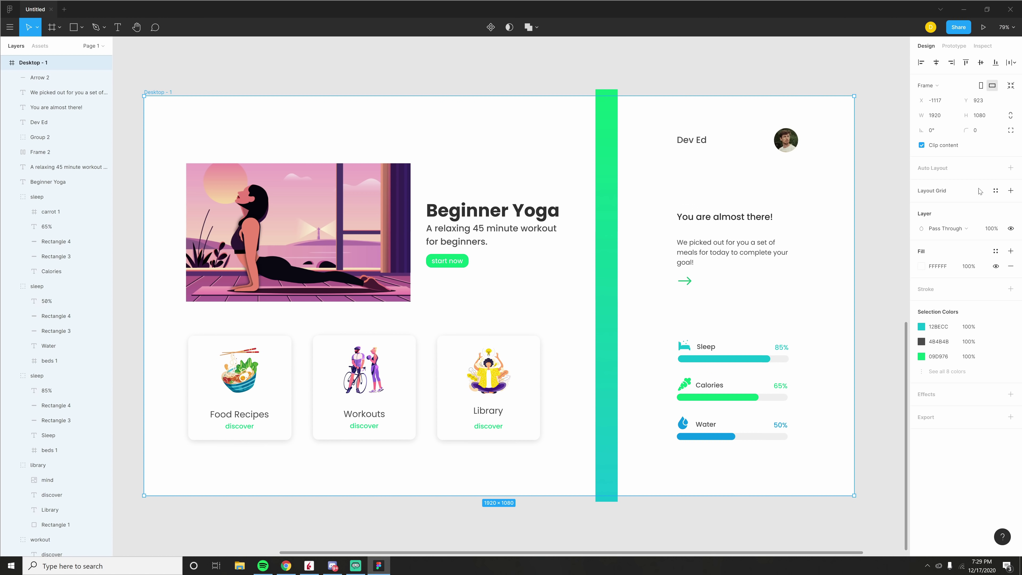
left_click(1010, 191)
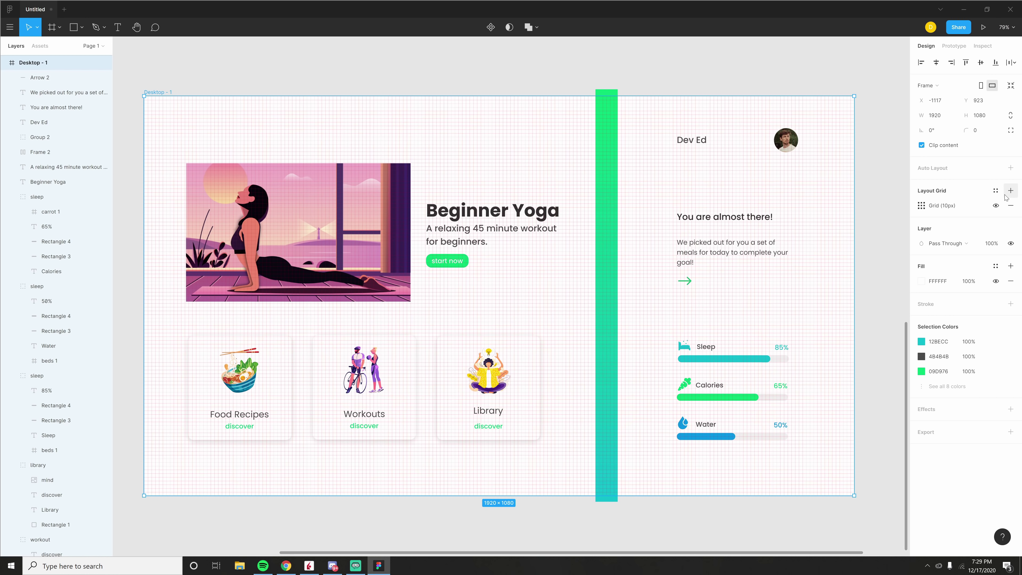
left_click(922, 206)
left_click(813, 207)
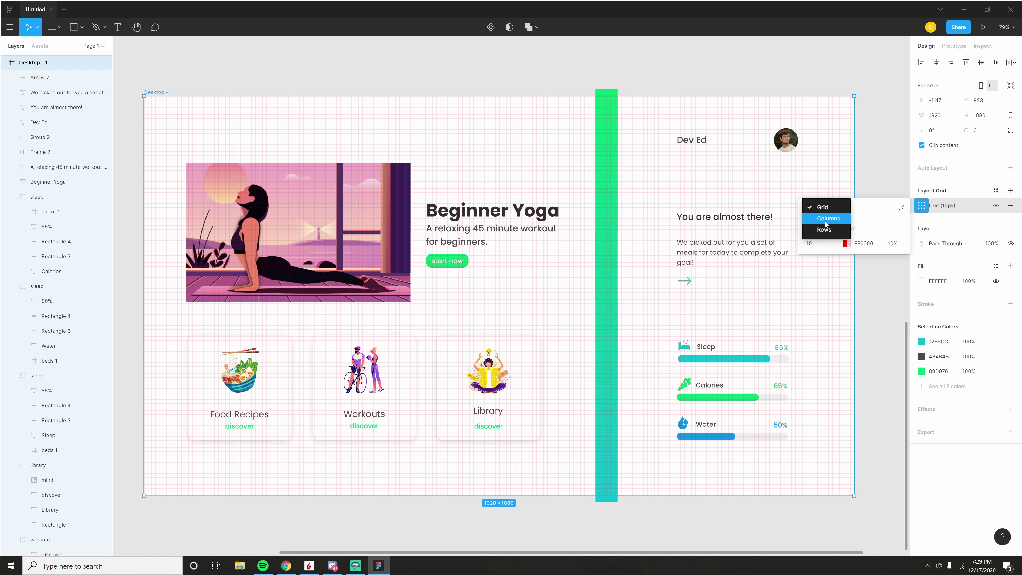
left_click(830, 222)
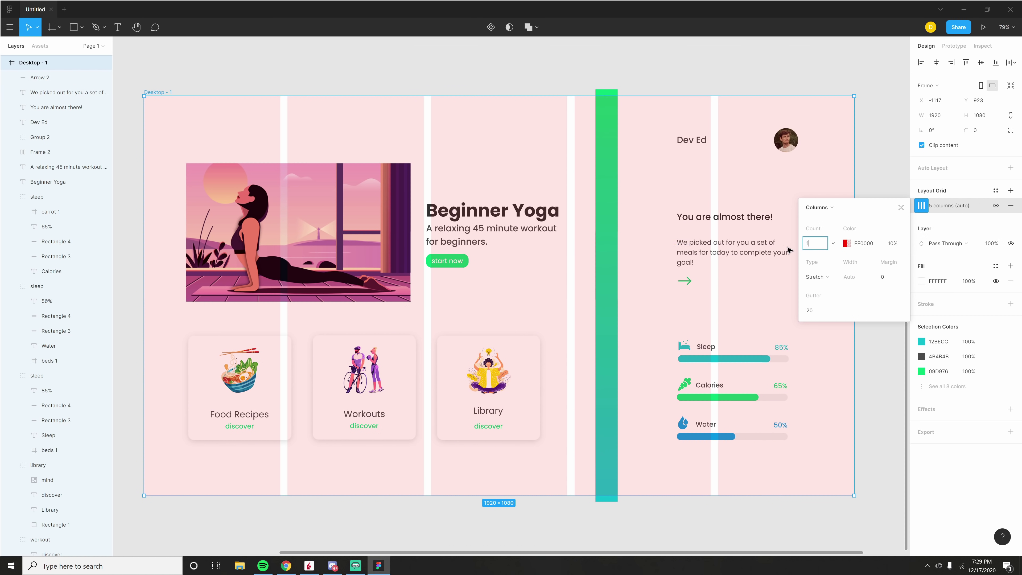
type("12")
key("Return")
type("5")
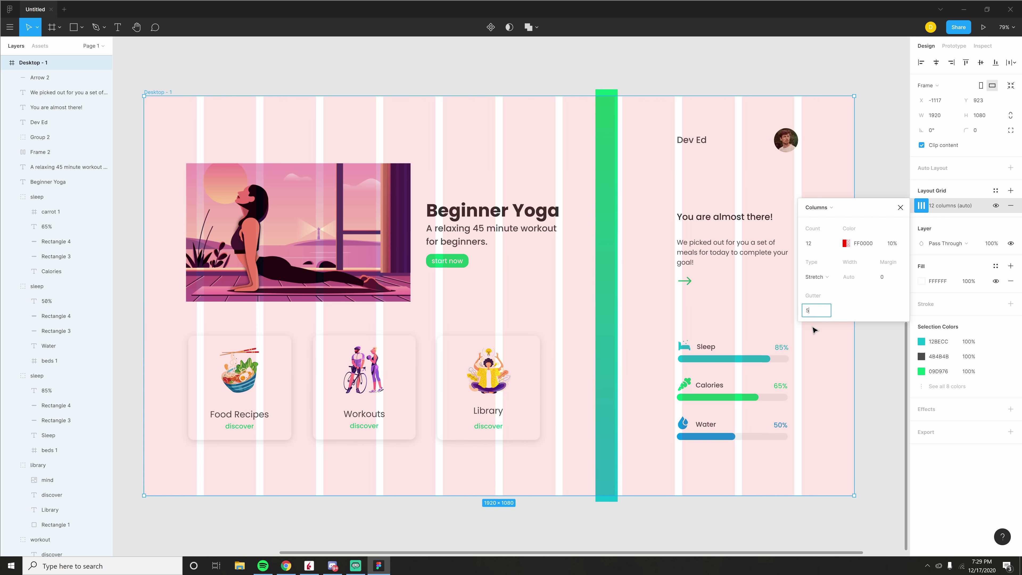
type("0")
key("Return")
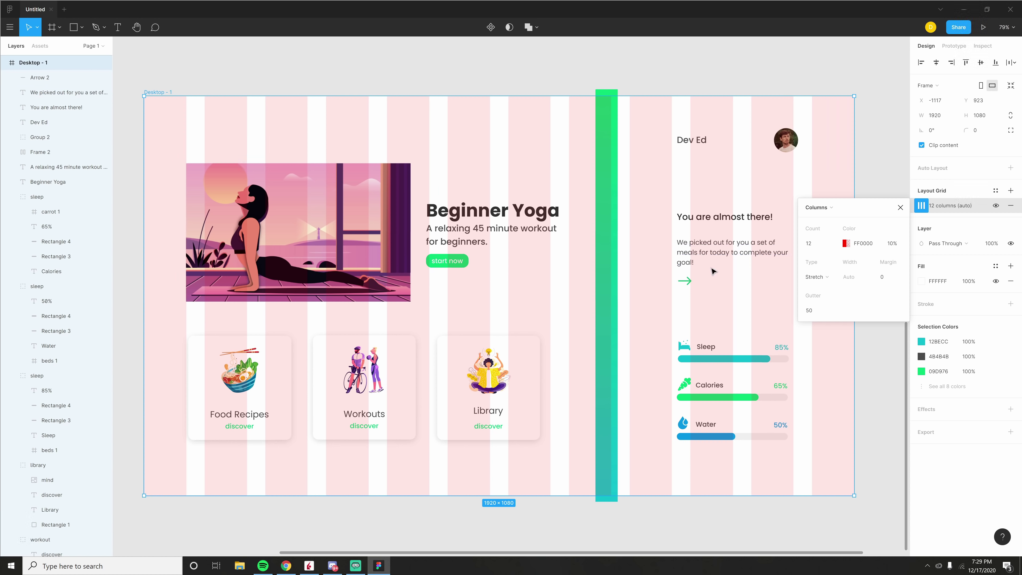
Step: Nudge the yoga image and move the heading block about 55 px right onto the columns
left_click(368, 506)
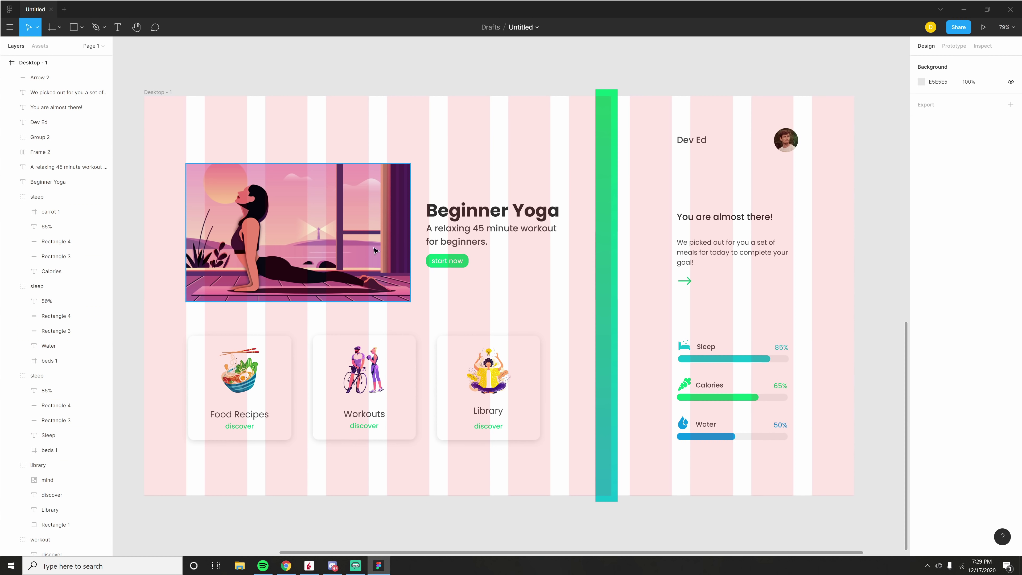
left_click_drag(304, 223, 303, 223)
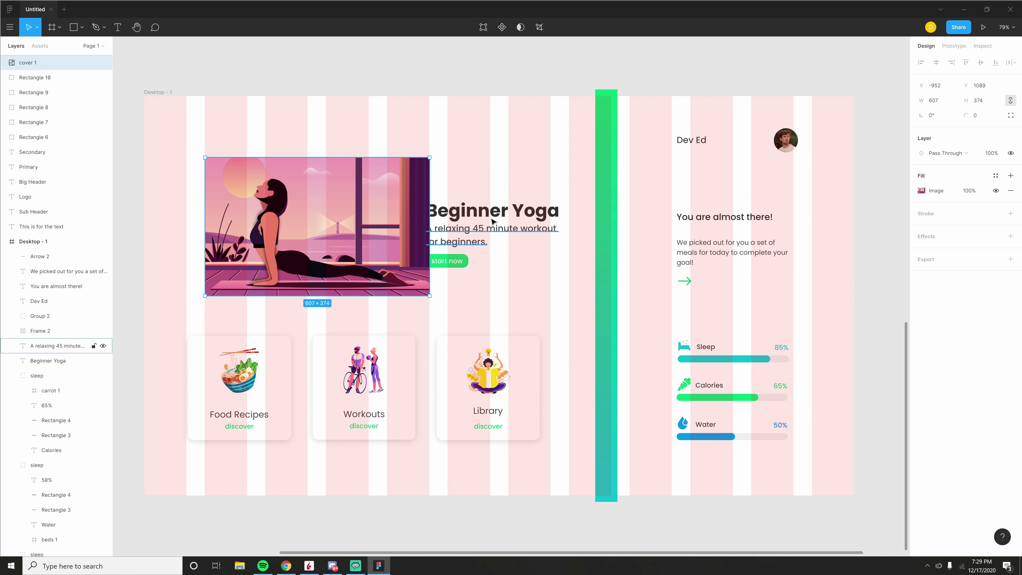
left_click(464, 228)
left_click(457, 261, "shift")
left_click(483, 210, "shift")
mouse_move(465, 229)
left_mouse_down()
mouse_move(495, 228)
mouse_move(484, 224)
left_mouse_up()
Step: Shift the Food Recipes and Workouts cards right onto columns, keeping Workouts 279 wide
left_click_drag(235, 409, 251, 410)
scroll(307, 390, "up", 6)
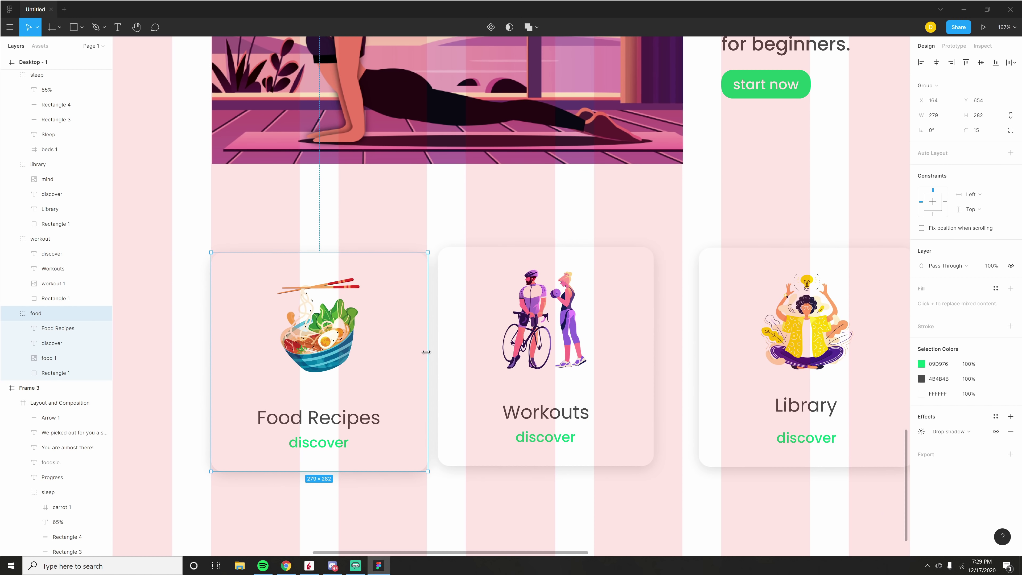
left_click_drag(426, 352, 427, 353)
left_click_drag(499, 357, 525, 367)
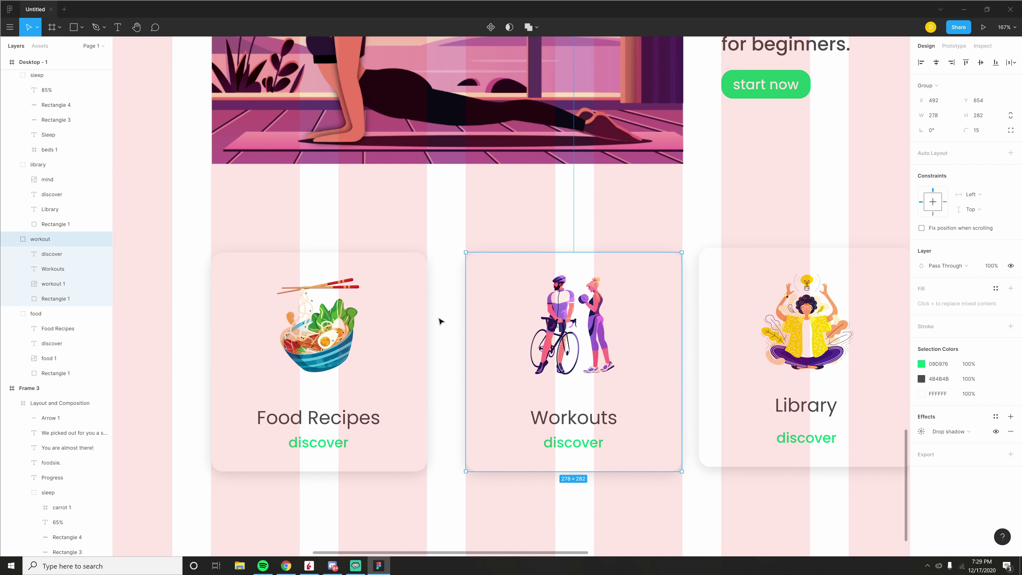
left_click_drag(683, 338, 684, 338)
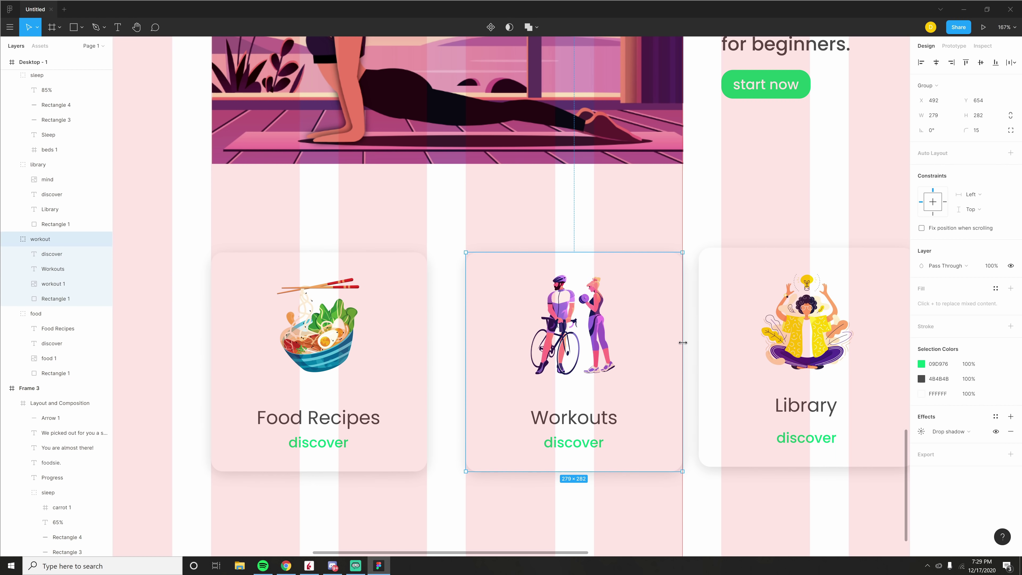
Step: Move the Library card right onto the grid at X 821, keeping its 278 width
scroll(745, 361, "right", 5)
left_click_drag(633, 366, 663, 368)
mouse_move(831, 360)
left_mouse_down()
mouse_move(821, 360)
mouse_move(830, 359)
left_mouse_up()
scroll(765, 354, "down", 1)
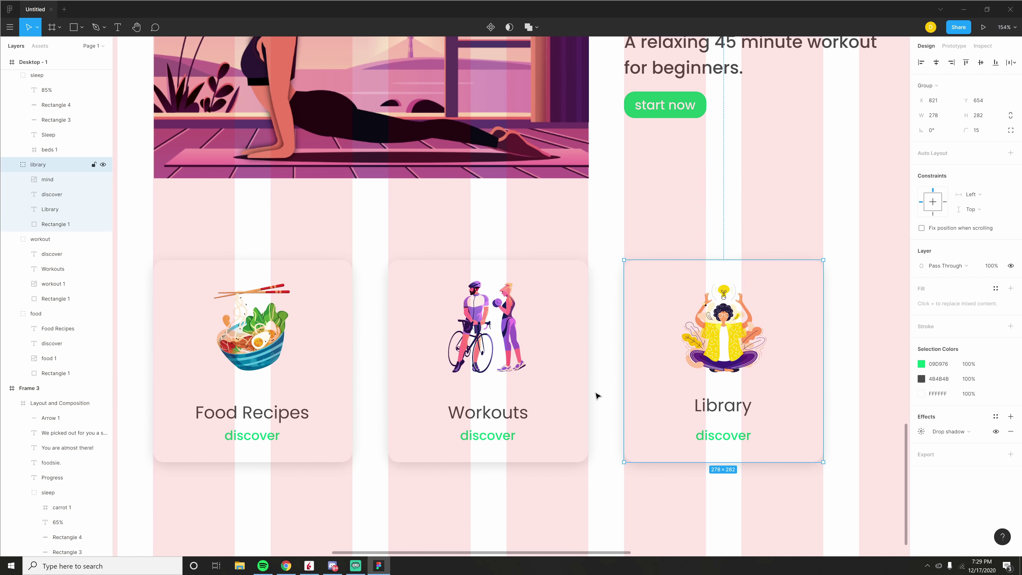
scroll(640, 382, "left", 3)
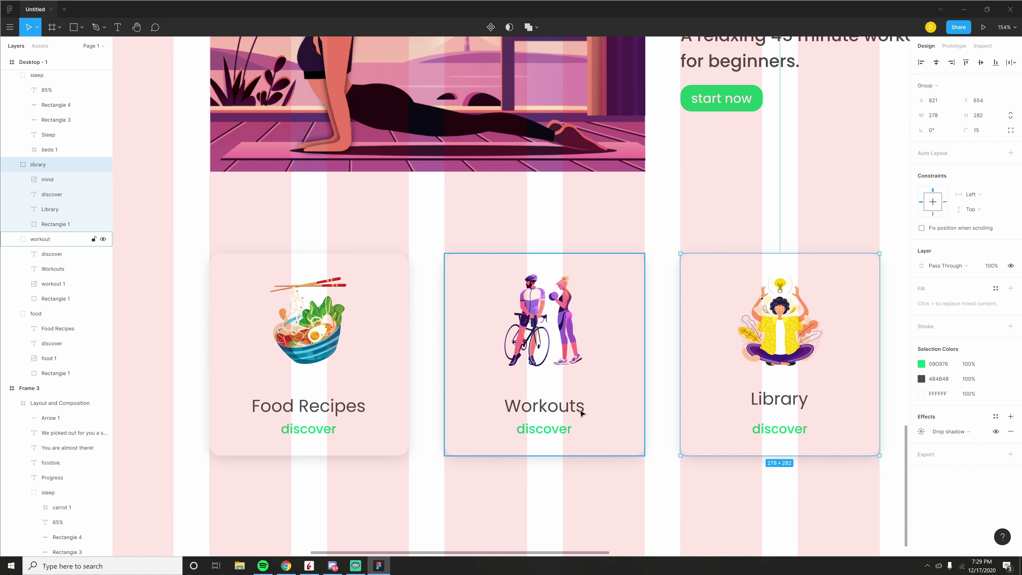
scroll(580, 412, "right", 5)
scroll(456, 404, "down", 2)
scroll(513, 397, "right", 3)
scroll(514, 397, "up", 2)
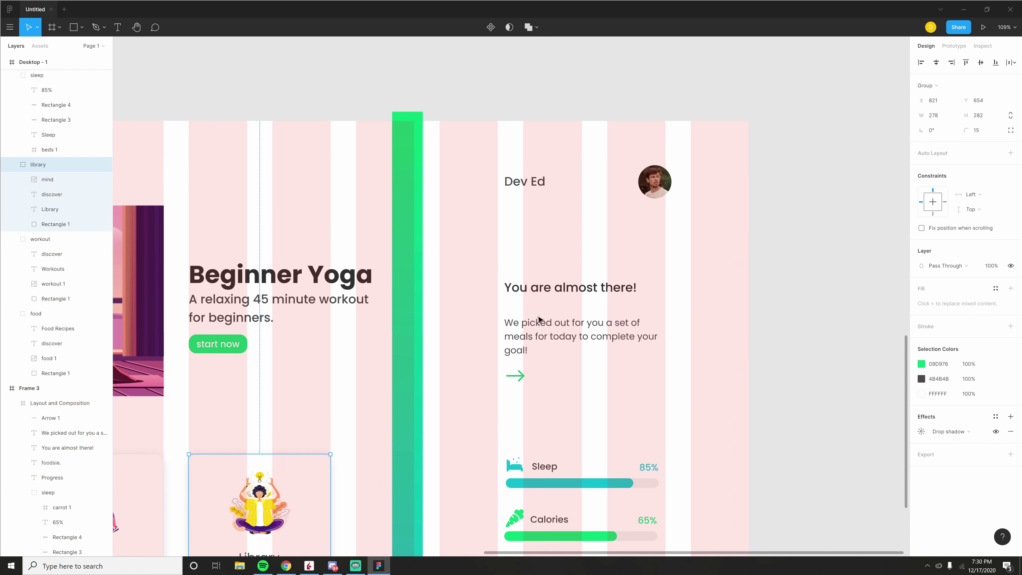
Step: Move the Dev Ed text left onto a column and nudge the avatar into line
scroll(539, 319, "up", 1)
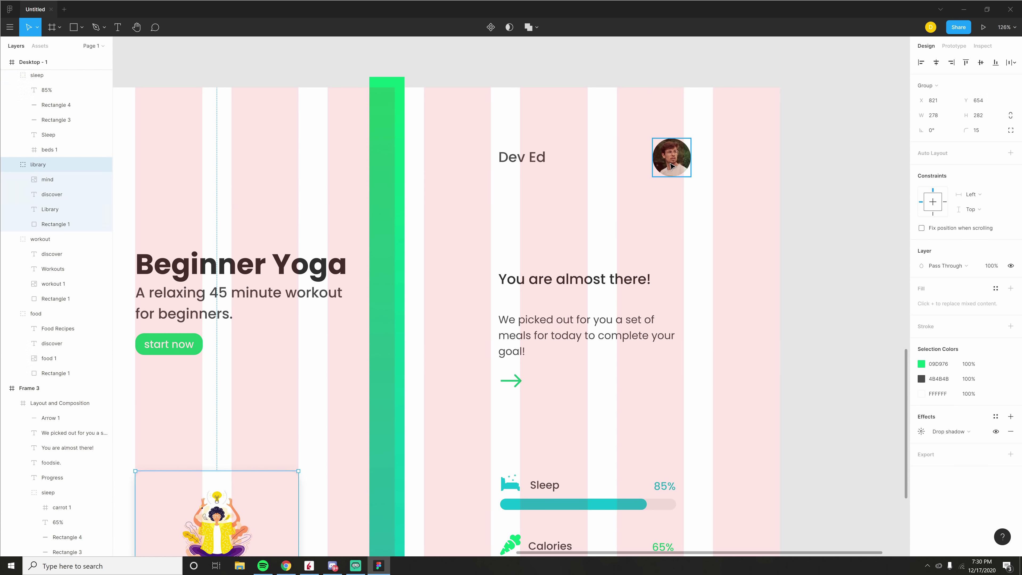
left_click(672, 166)
left_click_drag(514, 159, 442, 160)
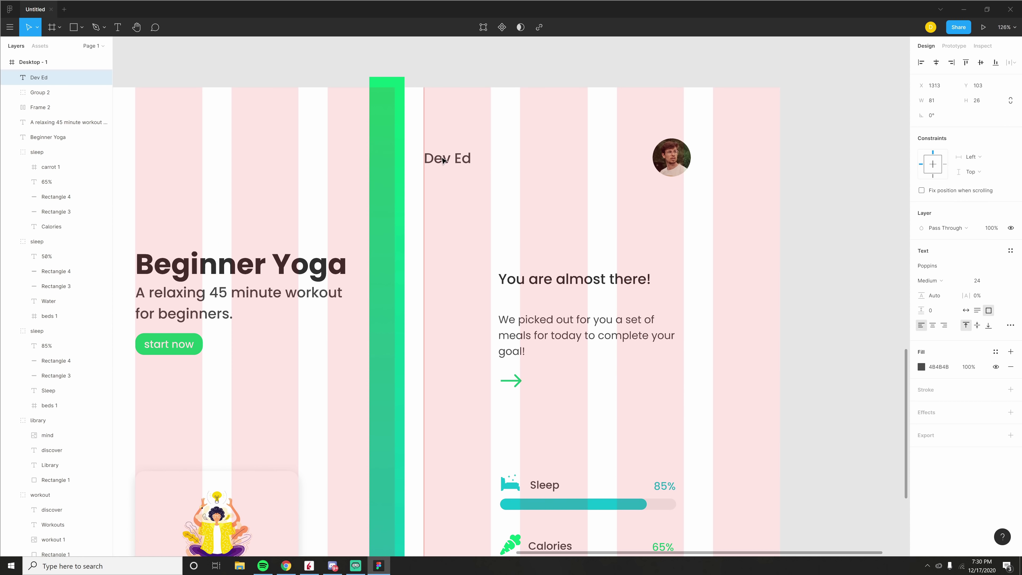
mouse_move(673, 164)
left_mouse_down()
mouse_move(647, 155)
mouse_move(666, 160)
left_mouse_up()
Step: Shift the heading, paragraph and arrow right, then the Sleep, Calories and Water bars
scroll(644, 244, "down", 2)
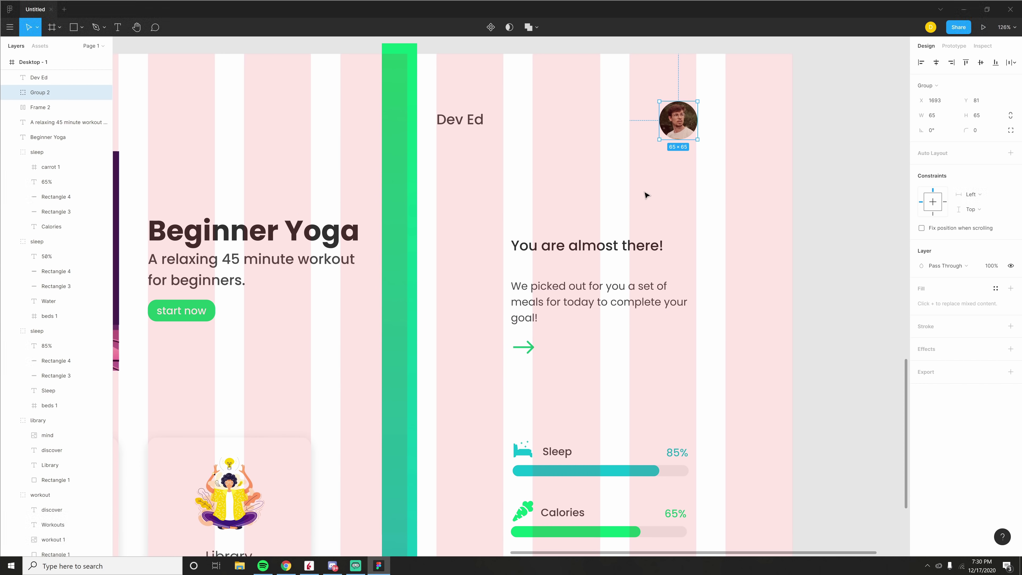
left_click_drag(739, 209, 510, 365)
left_click_drag(562, 292, 578, 290)
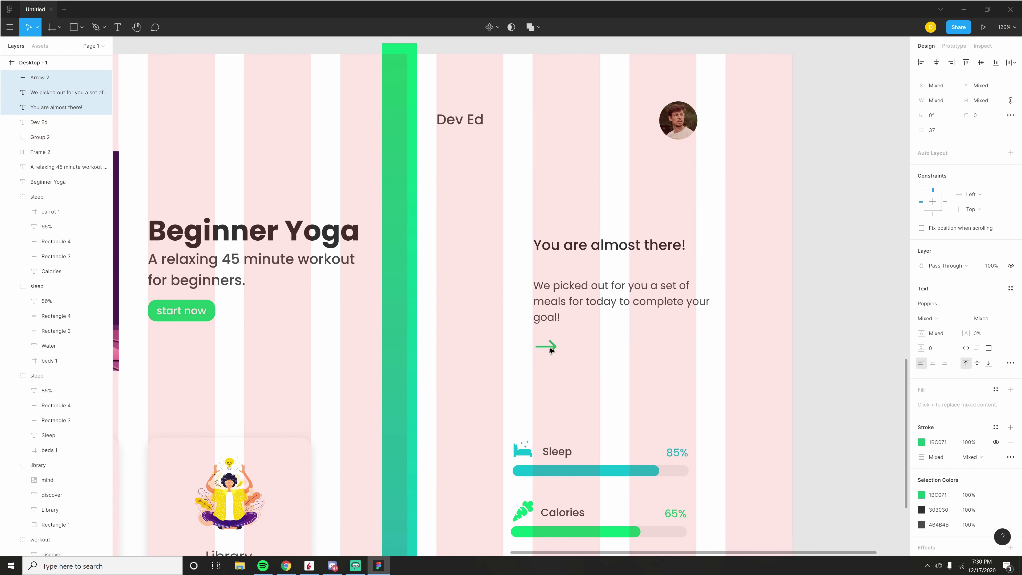
scroll(578, 289, "down", 3)
left_click_drag(482, 307, 695, 513)
left_click_drag(522, 396, 542, 347)
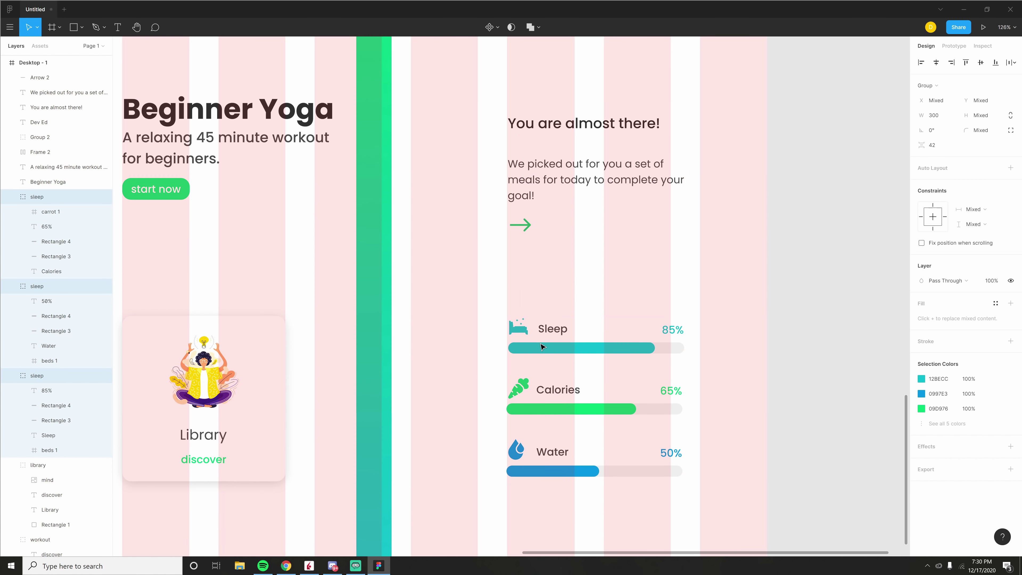
Step: Move both right-hand text blocks and the arrow left to a column edge, nudging the avatar
scroll(433, 326, "left", 5)
scroll(586, 307, "down", 3)
scroll(377, 201, "up", 1)
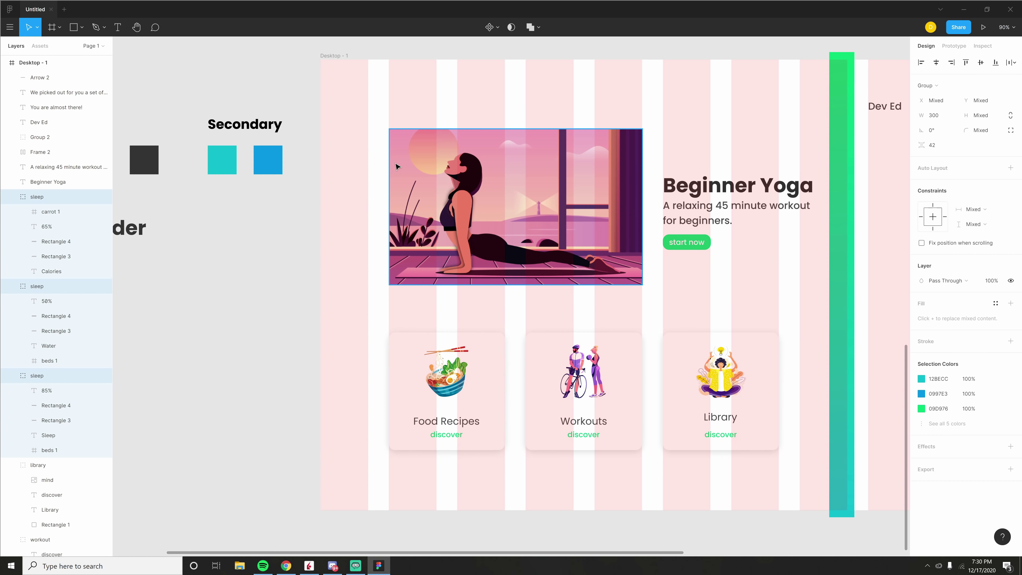
scroll(278, 179, "right", 10)
scroll(522, 232, "up", 3)
left_click(634, 230)
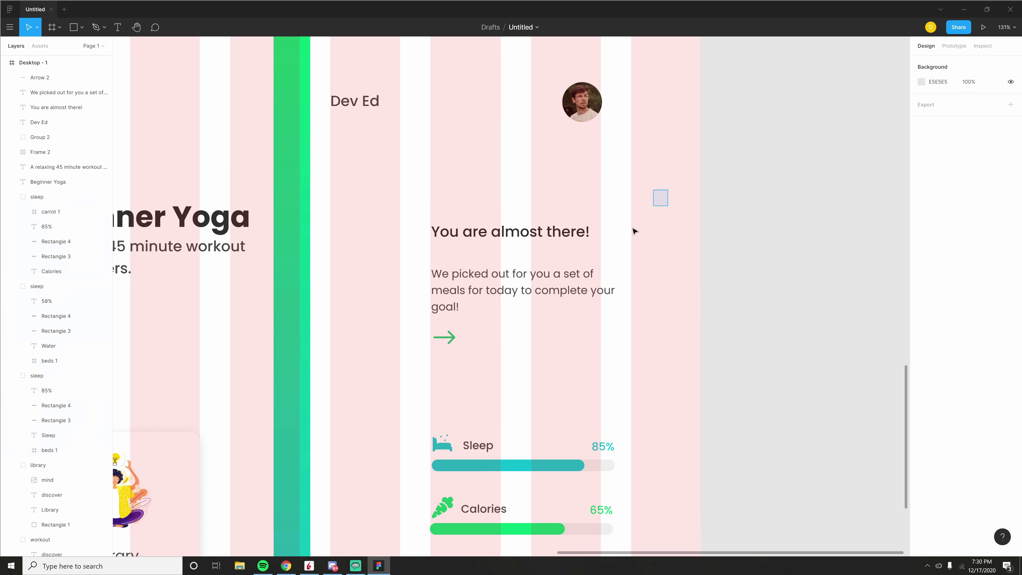
left_click_drag(633, 231, 406, 342)
left_click_drag(530, 280, 518, 281)
left_click_drag(581, 101, 580, 105)
mouse_move(445, 338)
left_mouse_down()
mouse_move(433, 341)
mouse_move(439, 345)
left_mouse_up()
Step: Move the three stat bars right and shift Dev Ed right to align with the avatar
scroll(463, 322, "down", 3)
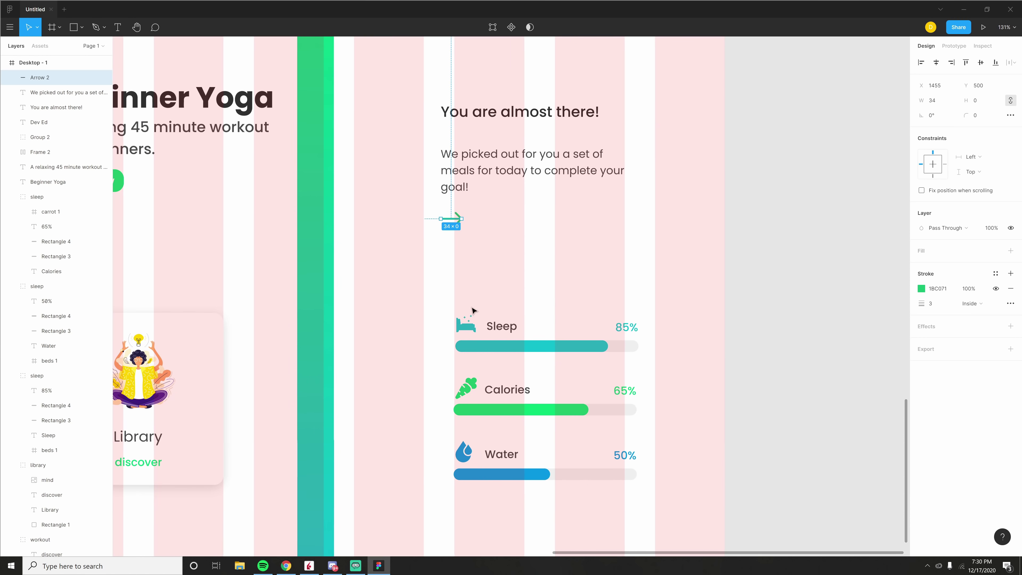
left_click_drag(410, 314, 616, 516)
left_click_drag(552, 406, 570, 408)
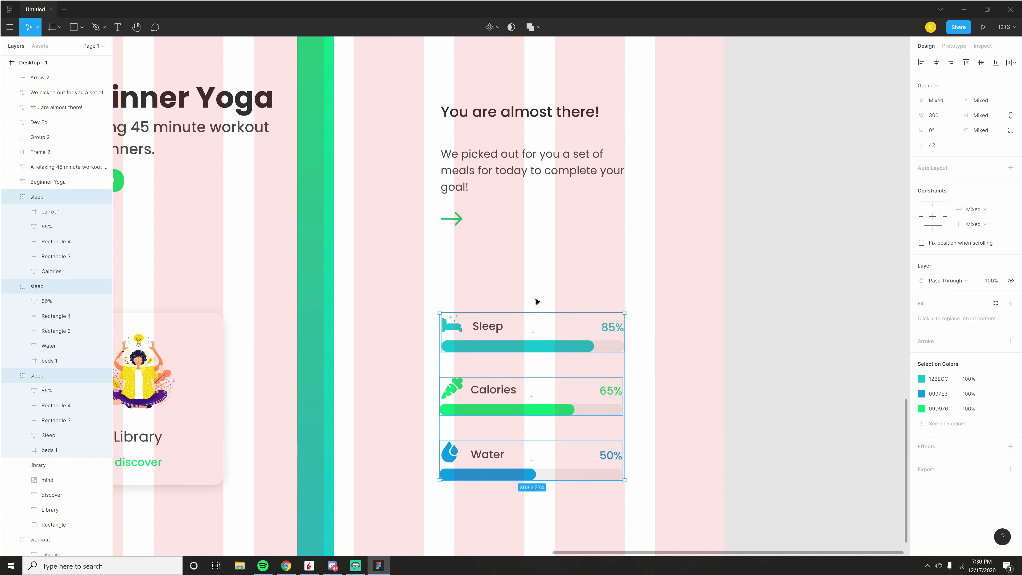
scroll(477, 199, "up", 6)
left_click_drag(354, 243, 369, 240)
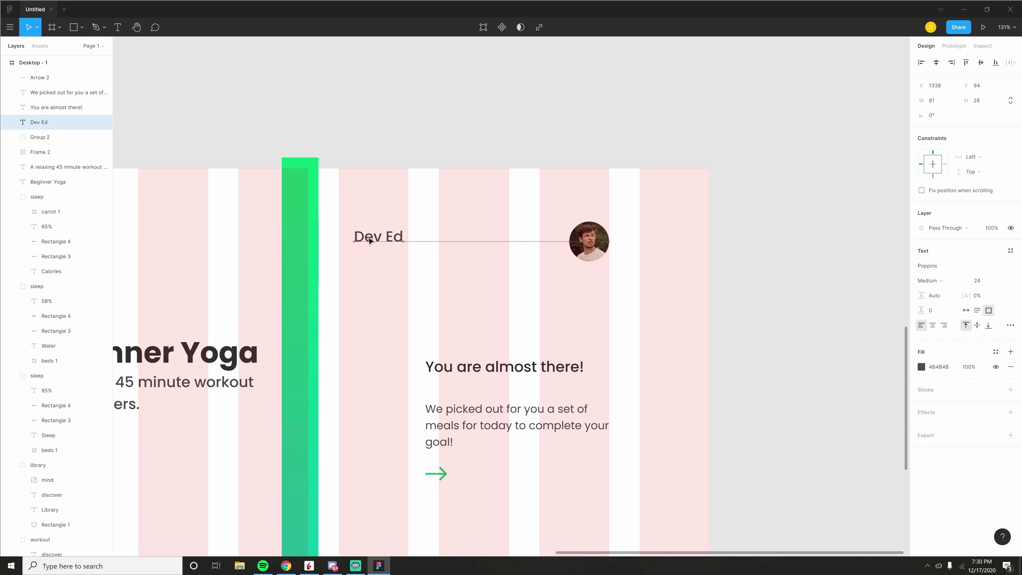
scroll(359, 240, "down", 3)
Step: Hide the column grid and add a Rows layout grid of 12 with gutter 50 to Desktop - 1
left_click(42, 67)
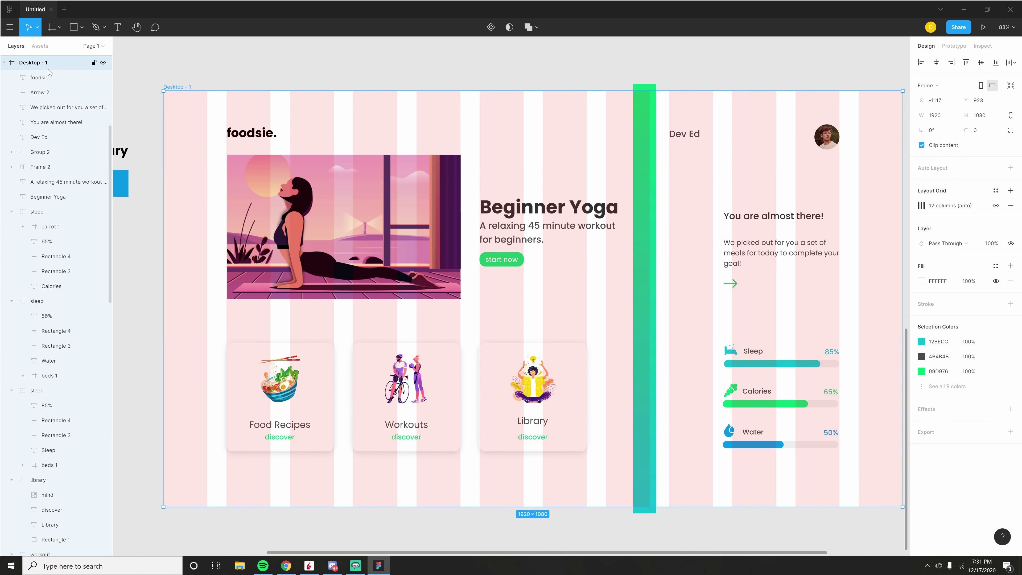
left_click(996, 206)
left_click(1010, 191)
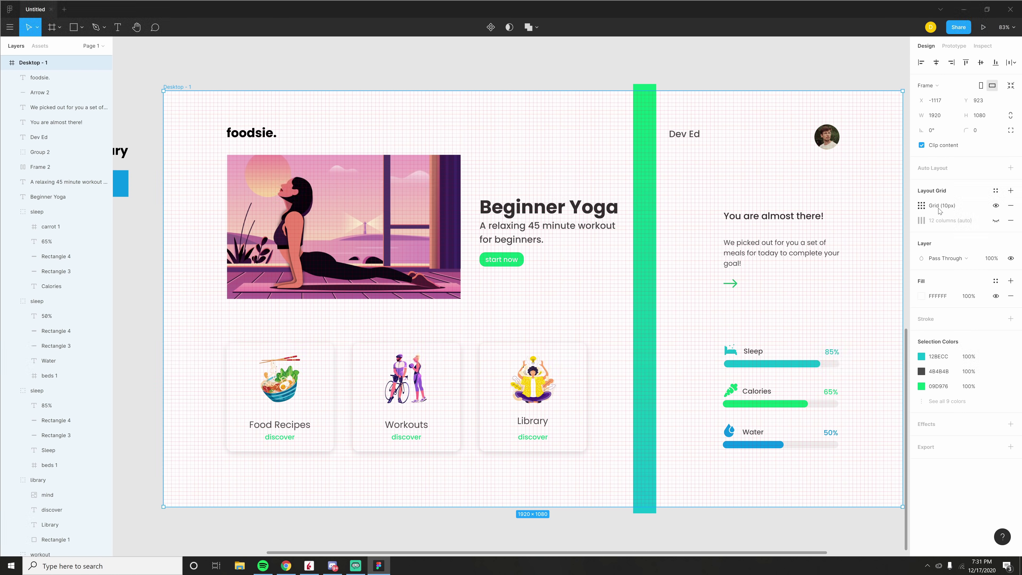
left_click(921, 207)
left_click(816, 215)
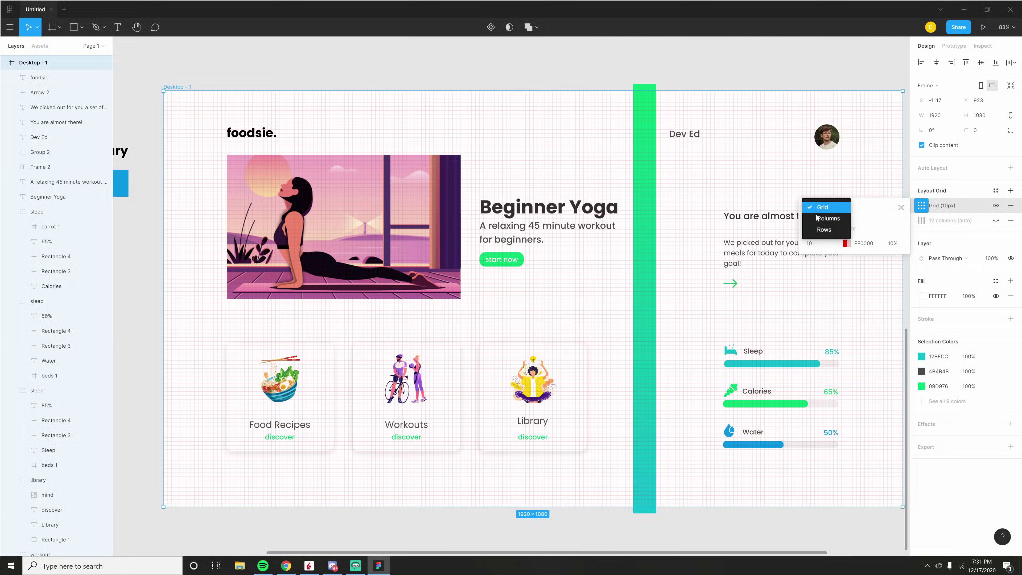
left_click(825, 230)
left_click(816, 244)
left_click(814, 312)
type("5")
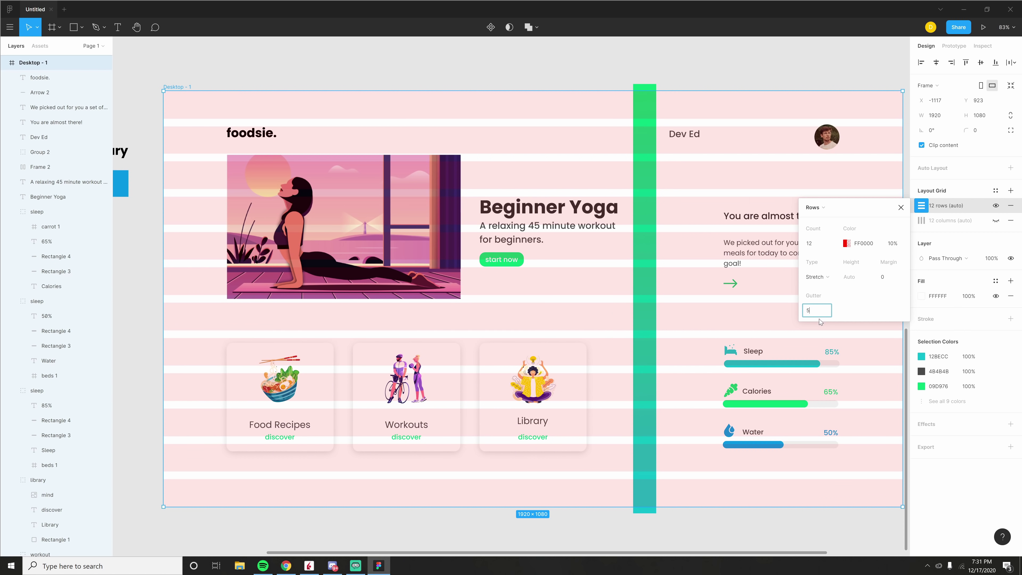
type("0")
key("Return")
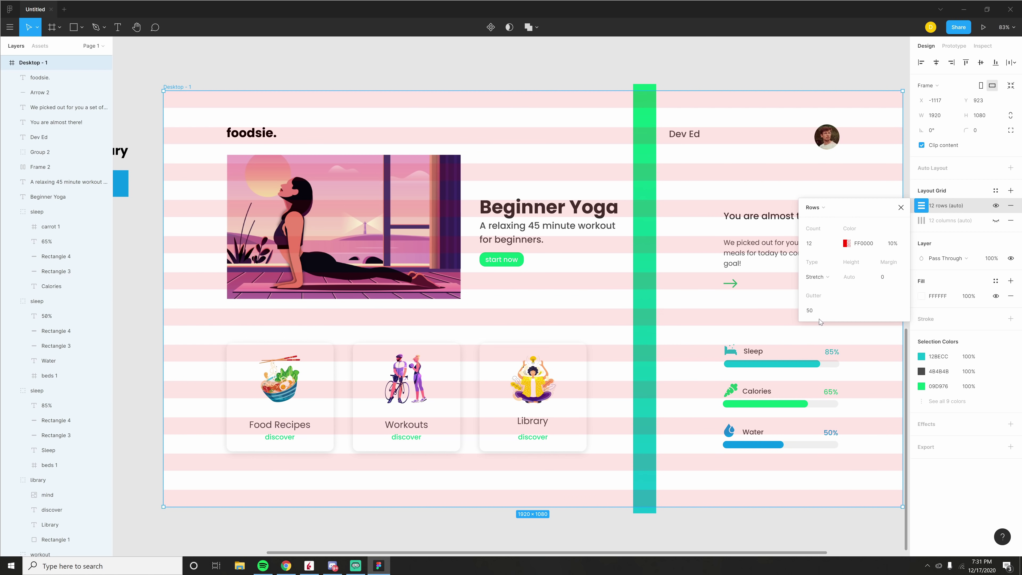
left_click(316, 315)
Step: Move the foodsie. logo down onto a row band
scroll(278, 155, "up", 3)
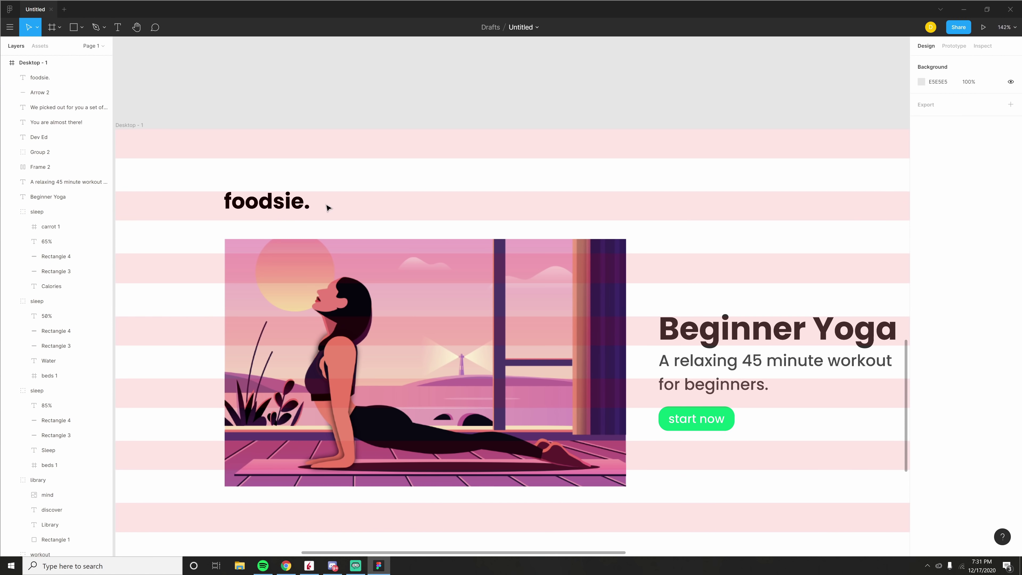
scroll(356, 221, "down", 3)
scroll(354, 203, "up", 2)
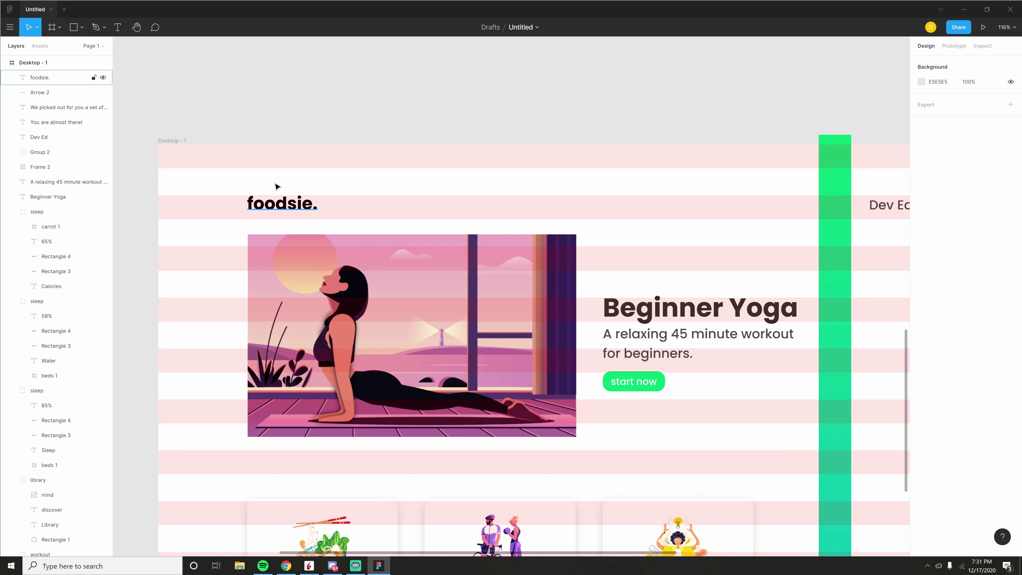
left_click_drag(278, 203, 274, 208)
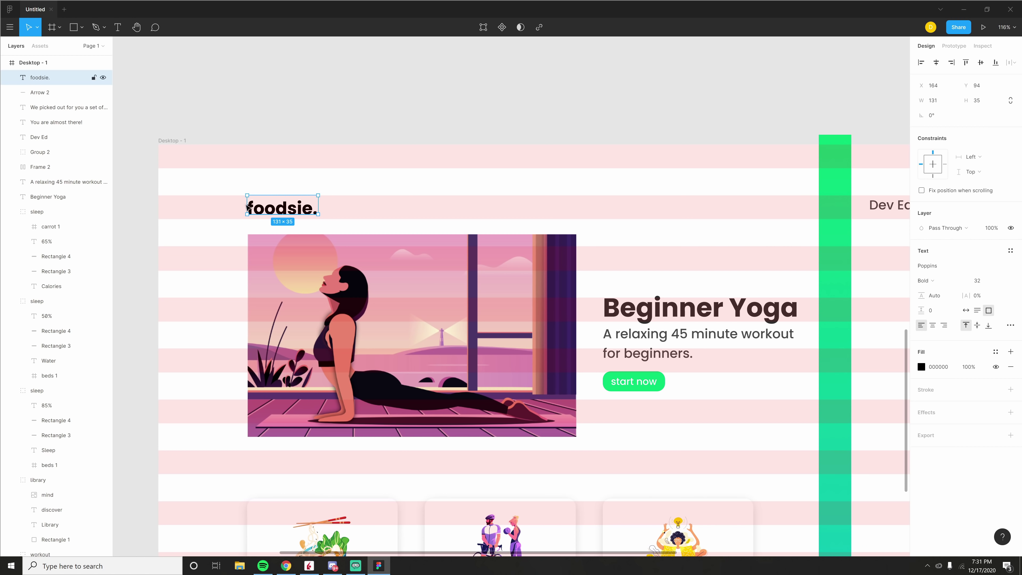
Step: Nudge the Beginner Yoga heading down onto its row band
scroll(418, 212, "right", 8)
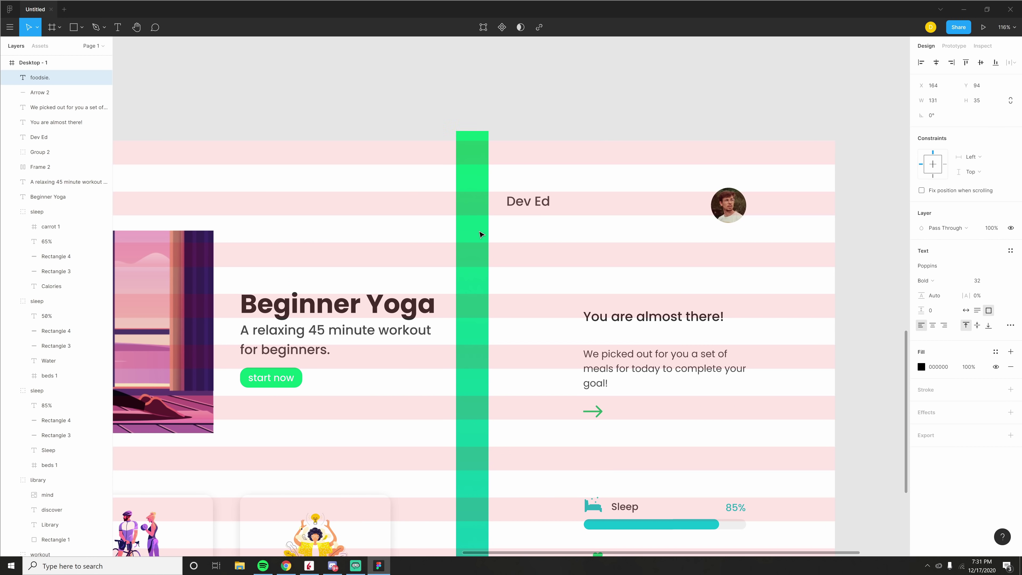
left_click(527, 209)
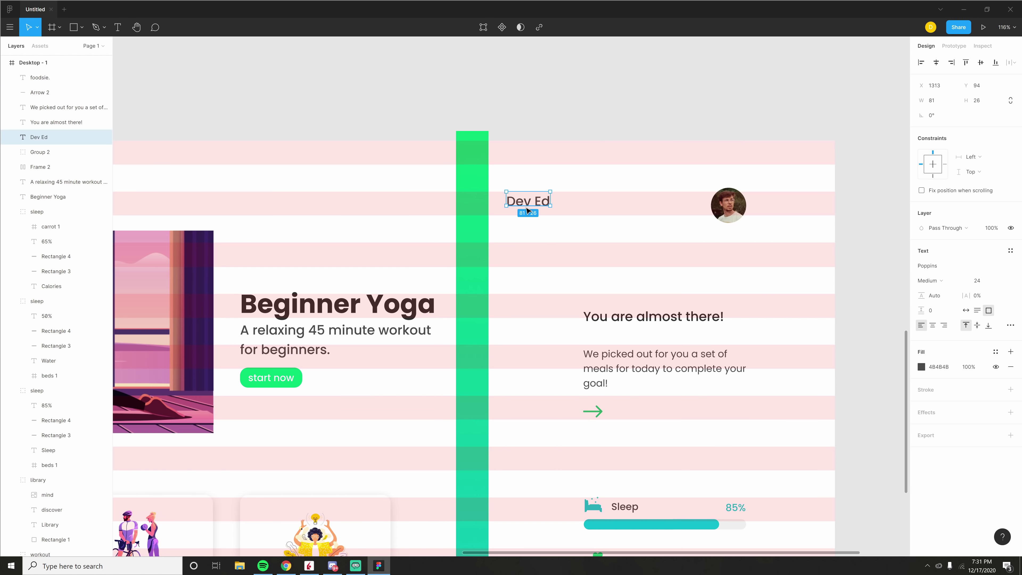
left_click(735, 213)
scroll(739, 212, "down", 1)
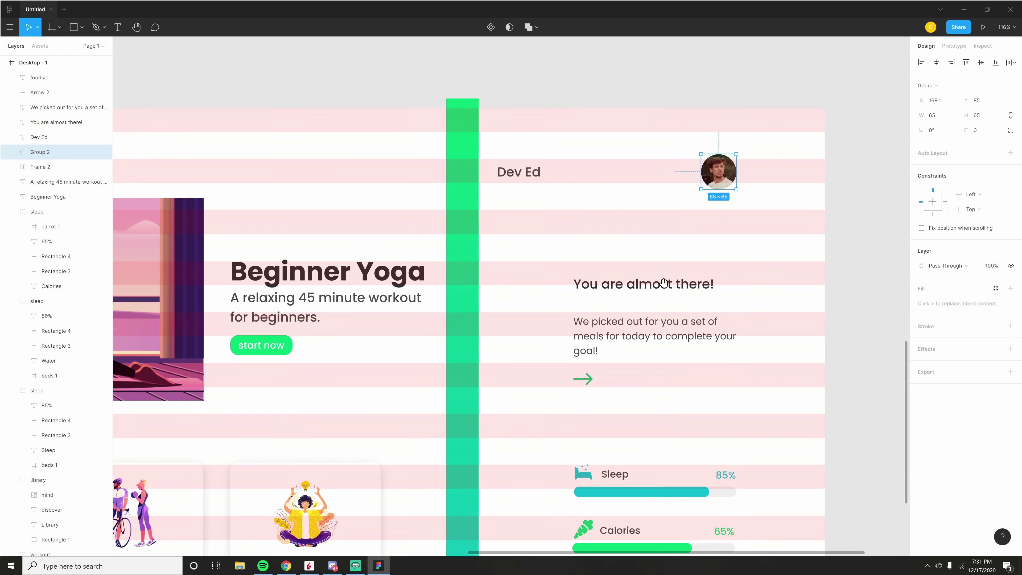
scroll(632, 150, "left", 4)
scroll(481, 253, "up", 4)
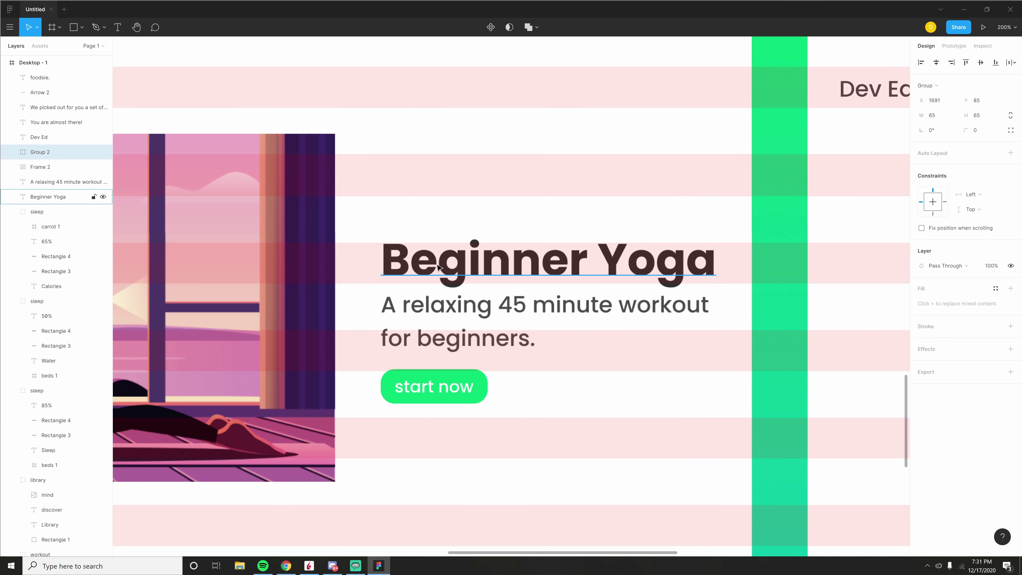
left_click(434, 267)
left_click_drag(435, 268, 435, 268)
Step: Move the start now button and the subtitle down onto row bands
left_click(424, 448)
scroll(432, 362, "down", 2)
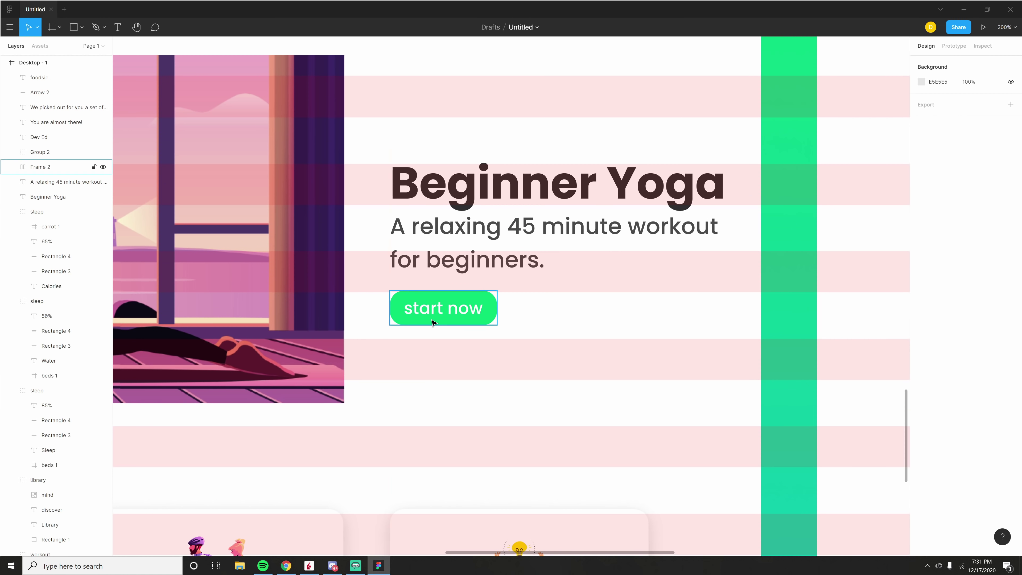
left_click_drag(432, 318, 433, 373)
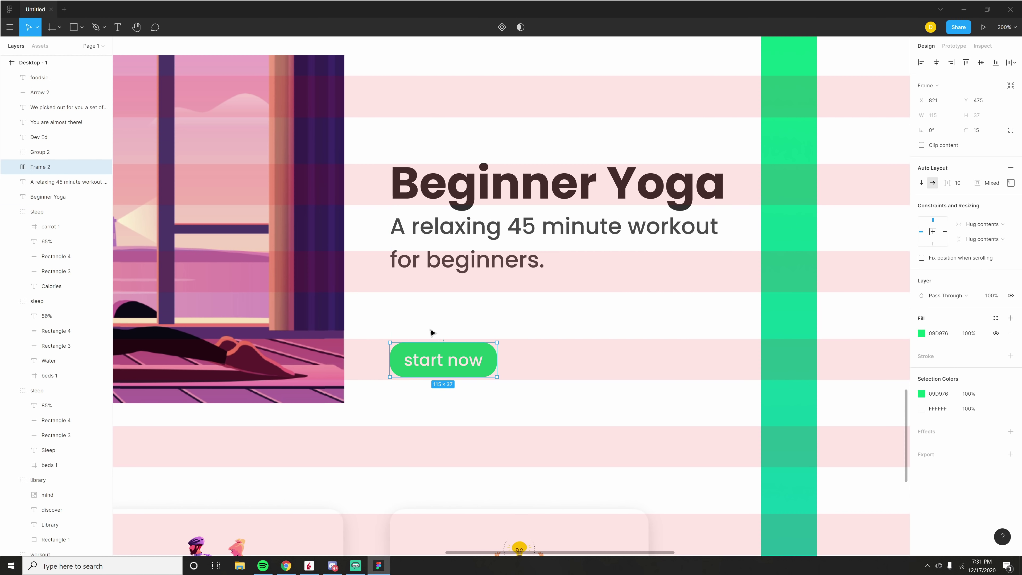
left_click_drag(436, 233, 417, 263)
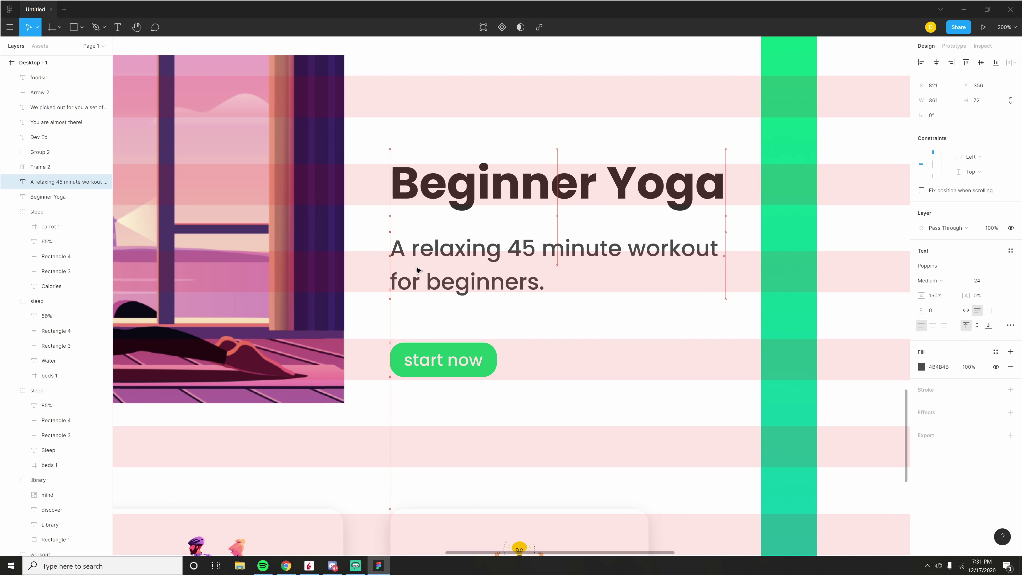
left_click(647, 365)
Step: Move the You are almost there! heading up onto a row band
scroll(516, 347, "right", 10)
scroll(653, 315, "down", 1)
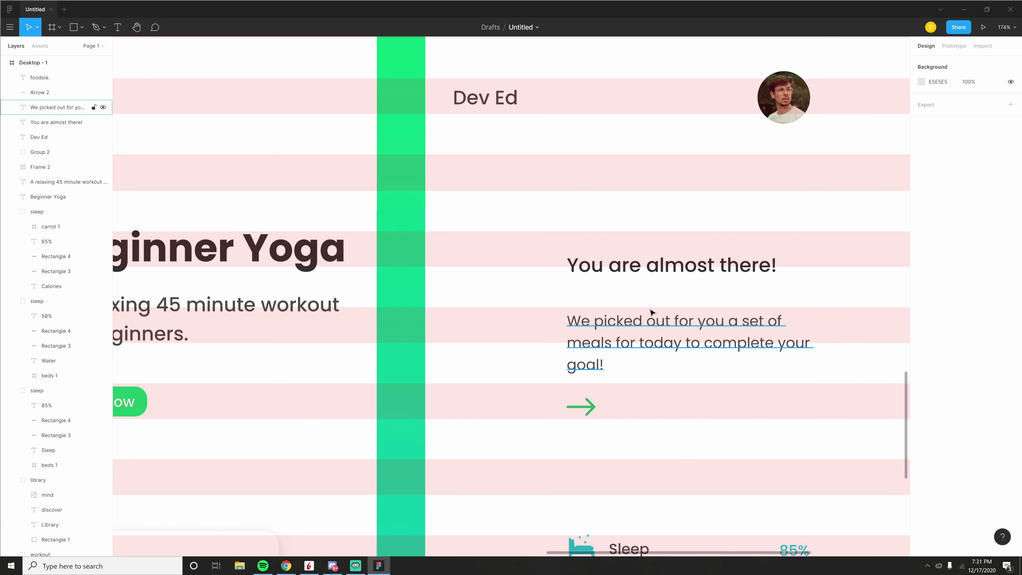
left_click(611, 277)
left_click_drag(611, 277, 612, 264)
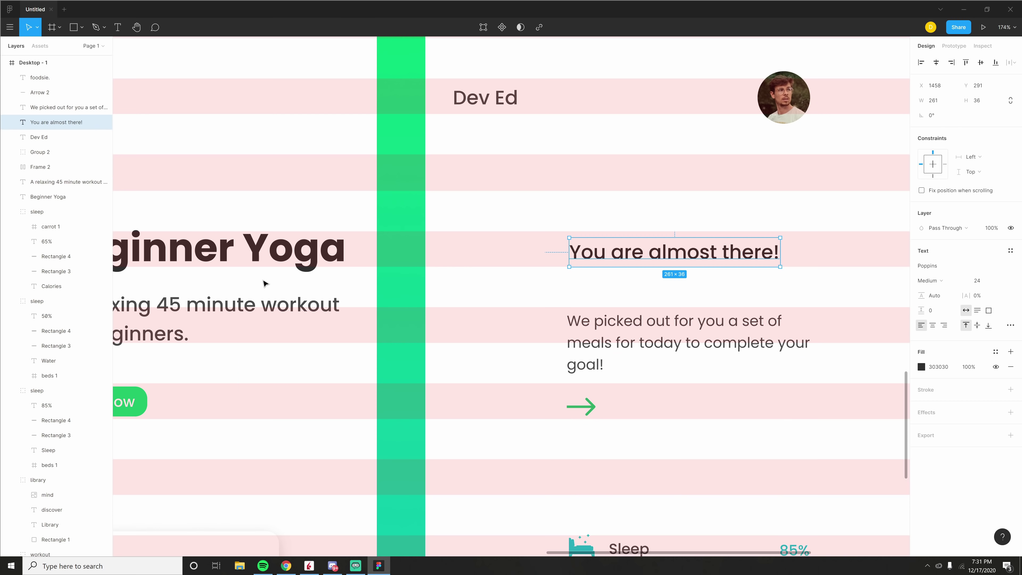
scroll(242, 290, "left", 2)
scroll(217, 298, "down", 1)
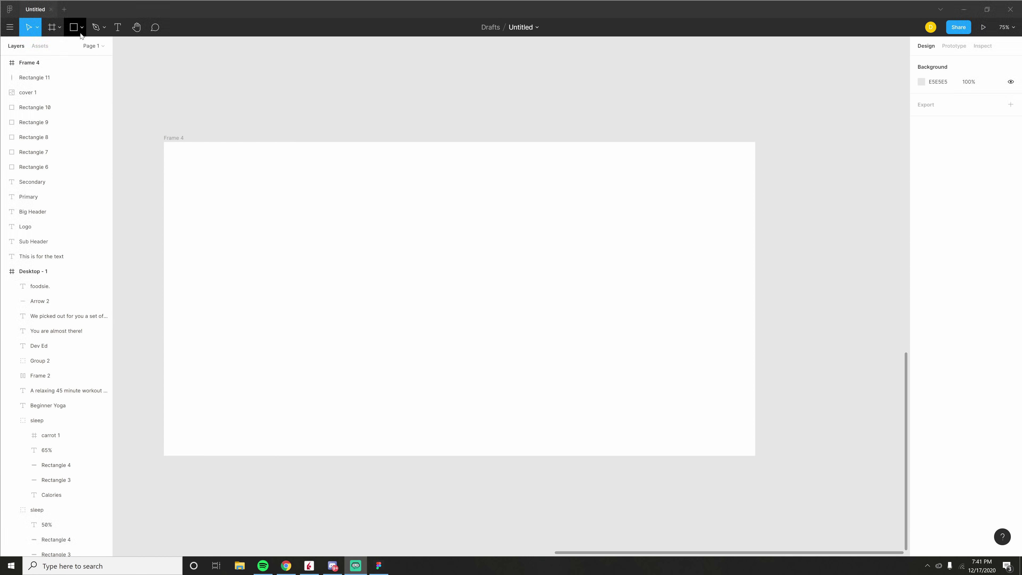
Step: Draw a 306×306 circle in Frame 4 and make two copies of it
left_click(82, 27)
left_click(73, 83)
mouse_move(255, 207)
left_mouse_down()
mouse_move(362, 313)
mouse_move(367, 343)
left_mouse_up()
left_click_drag(349, 271, 732, 205)
left_click_drag(604, 297, 559, 335)
left_click_drag(695, 191, 631, 271)
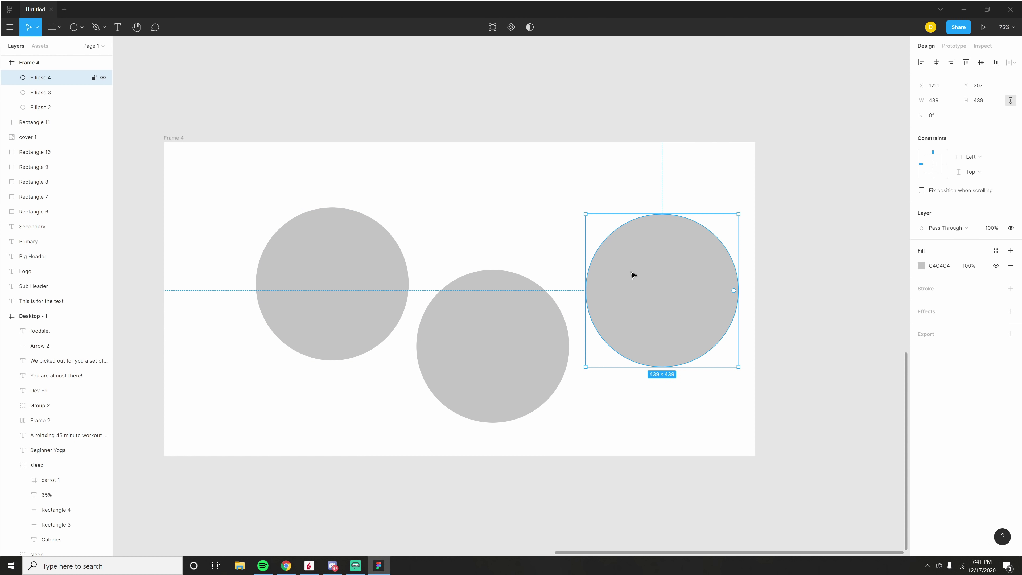
Step: Reposition the left and middle circles within Frame 4
left_click_drag(253, 165, 766, 434)
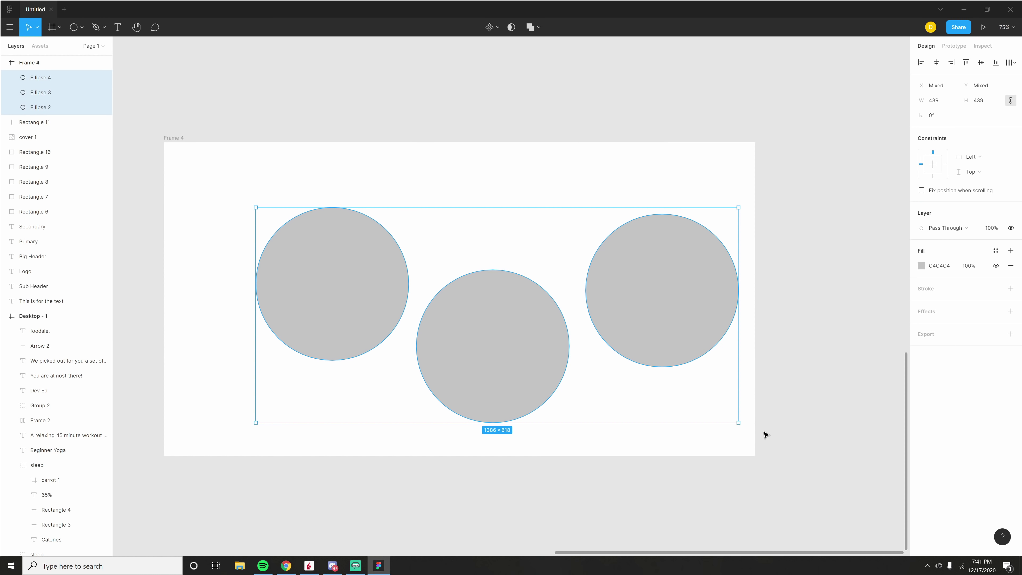
left_click(431, 232)
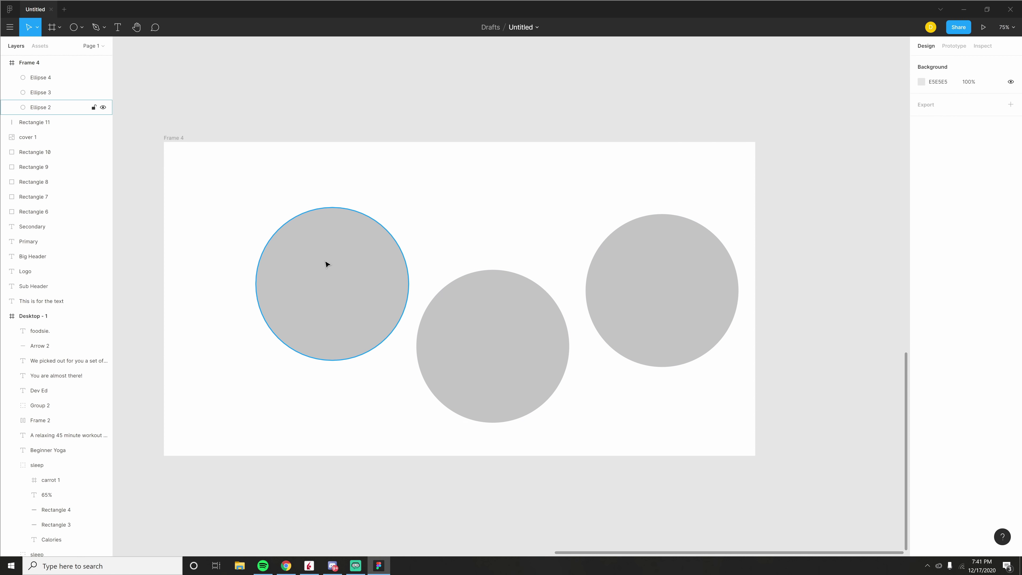
left_click_drag(326, 264, 296, 245)
left_click_drag(503, 353, 497, 364)
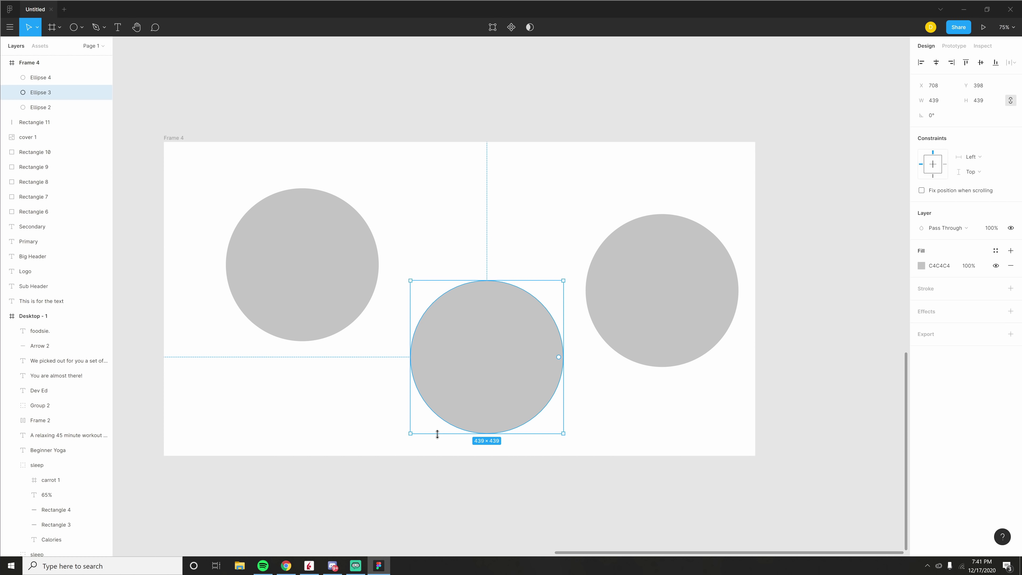
left_click(329, 291)
left_click_drag(324, 299, 334, 278)
left_click_drag(462, 354, 463, 351)
Step: Shrink the middle circle to a small size and the right circle to a tiny dot
left_click_drag(565, 433, 515, 383)
left_click(704, 326)
left_click_drag(738, 366, 663, 270)
left_click(652, 391)
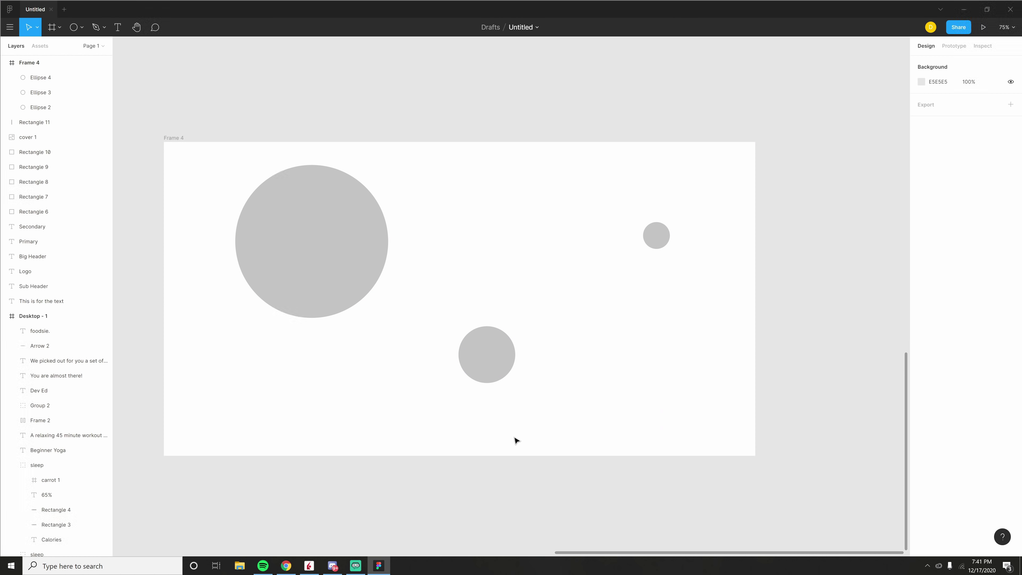
Step: Enlarge the left circle to 569×569 and give it a red fill
left_click_drag(333, 260, 342, 292)
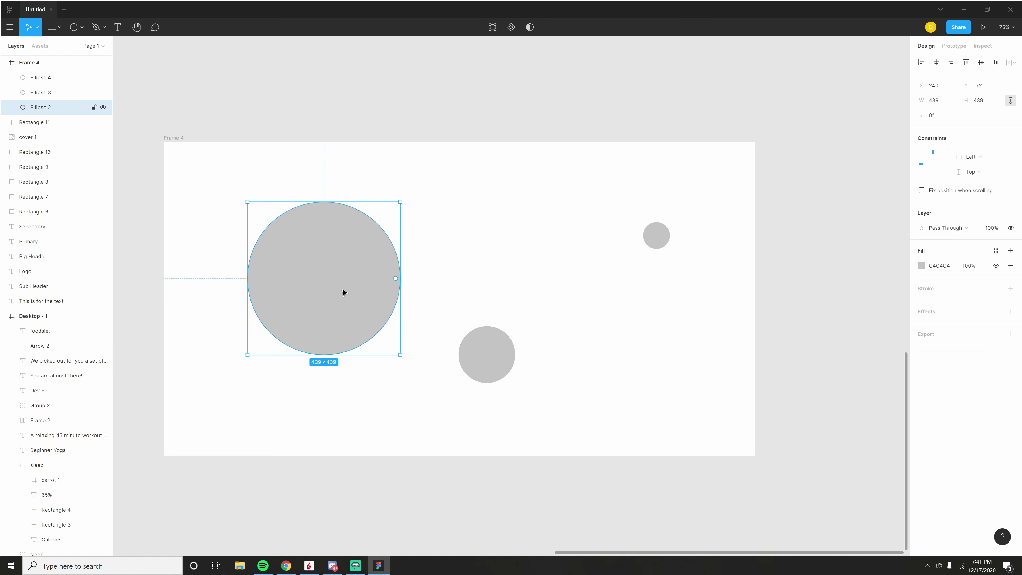
left_click_drag(402, 357, 421, 379)
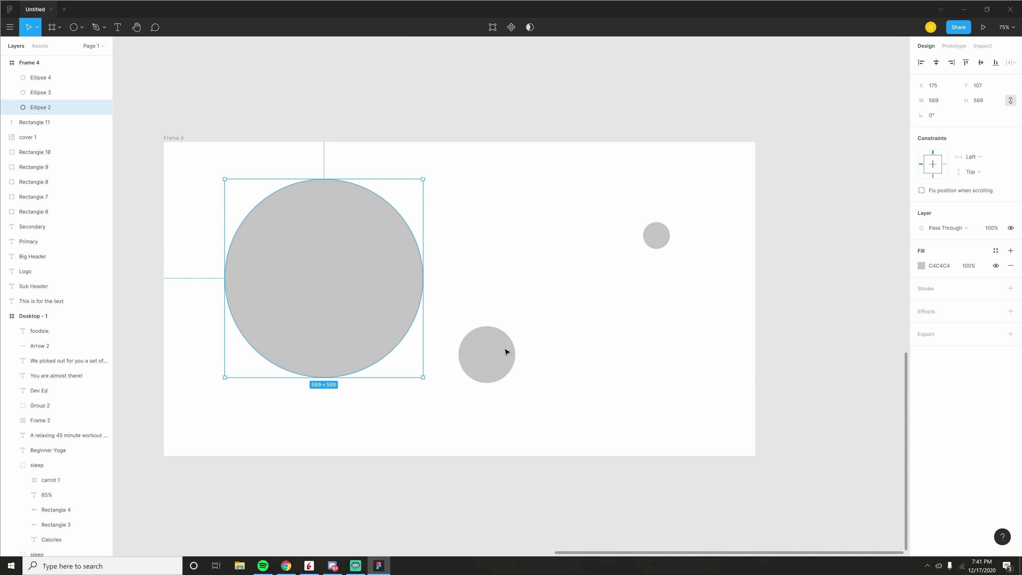
left_click(921, 265)
key("ctrl+v")
key("Return")
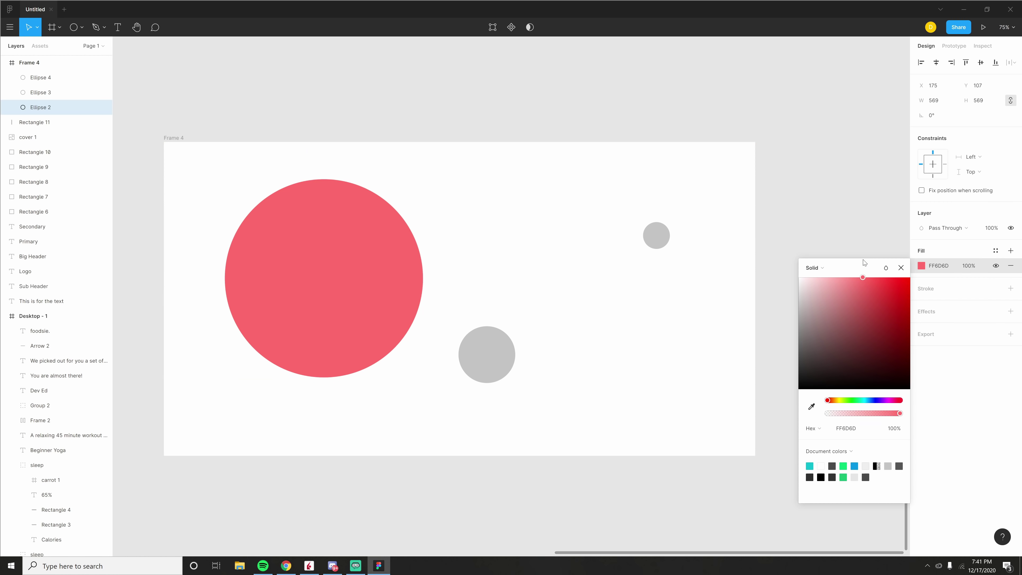
left_click(512, 402)
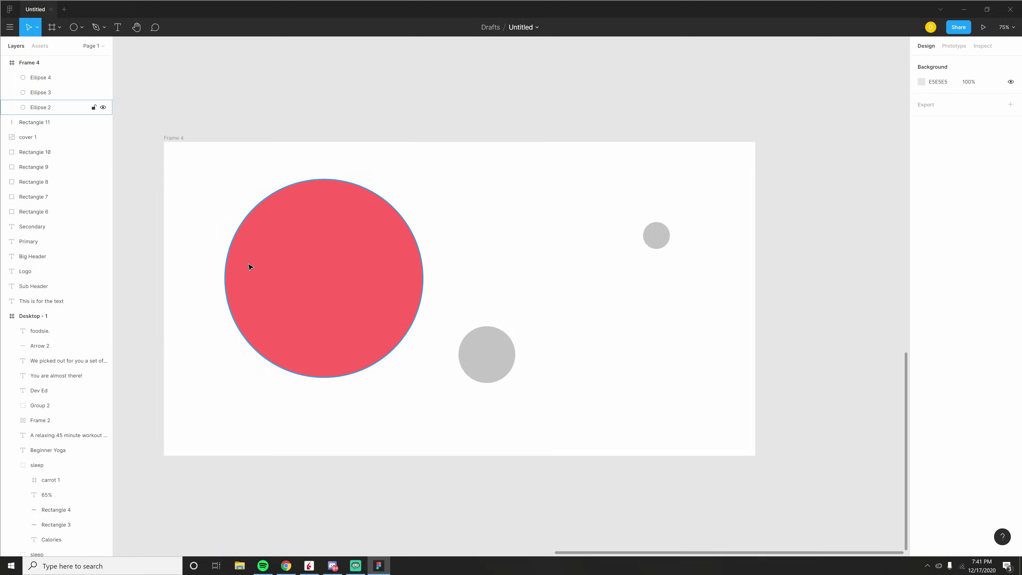
Step: Move the medium grey circle down and to the right
left_click_drag(490, 352, 523, 359)
left_click(654, 238)
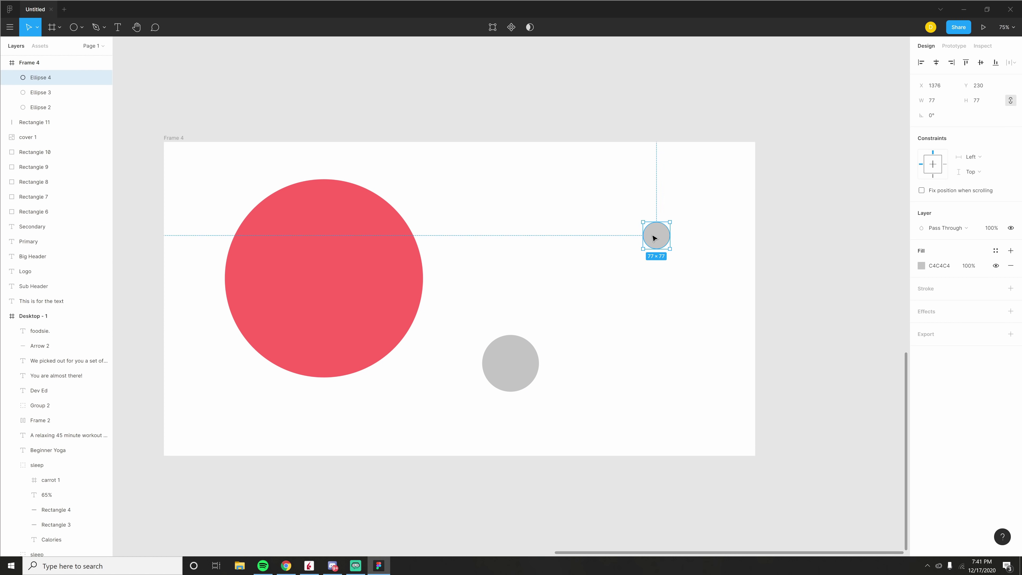
left_click(682, 377)
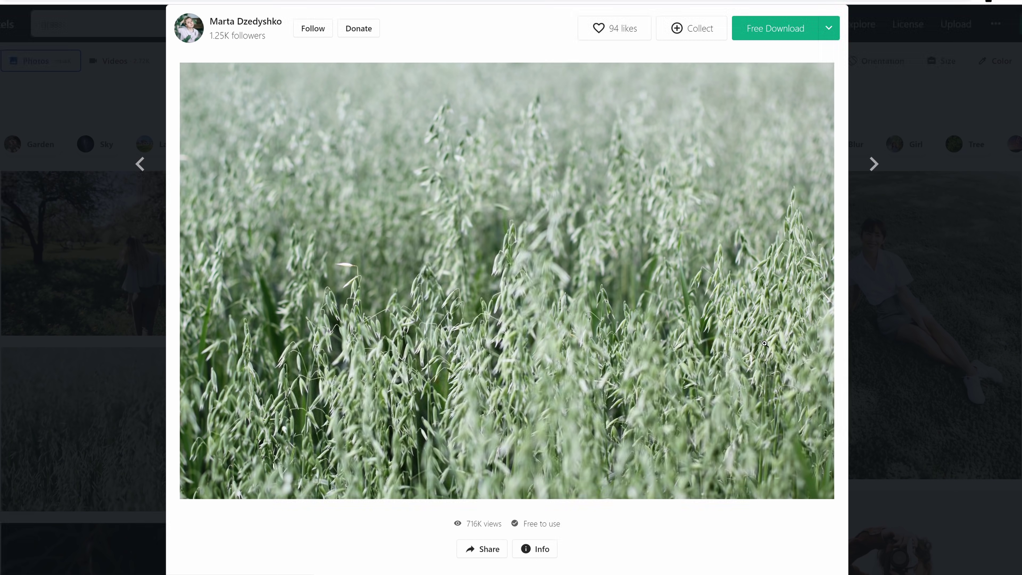
Step: Advance the Pexels viewer past the oat-field shot to the next stock photo
key("Right")
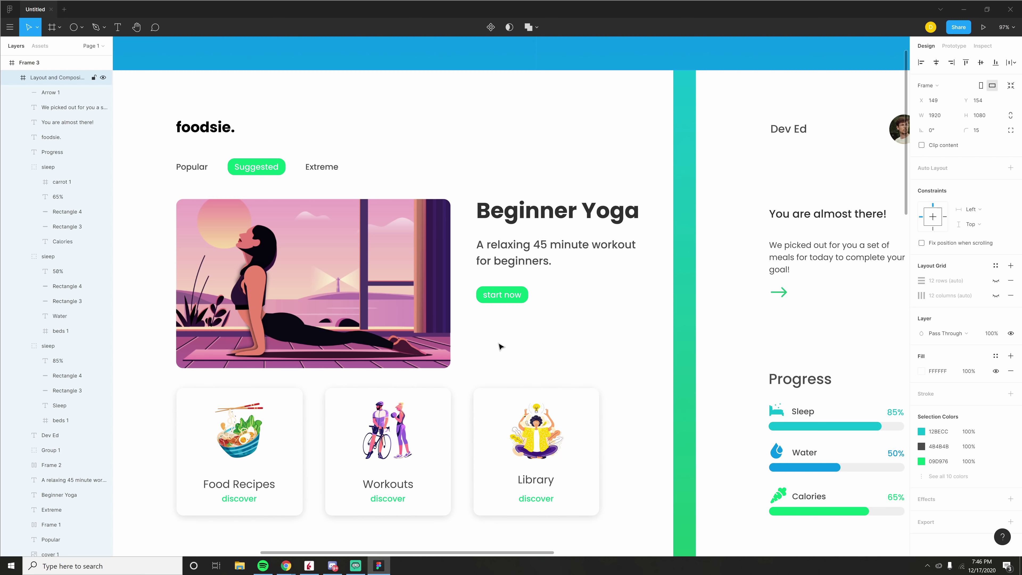
Step: Drag the Layout and Composition frame up and right to X 178, Y 140
scroll(472, 358, "down", 1)
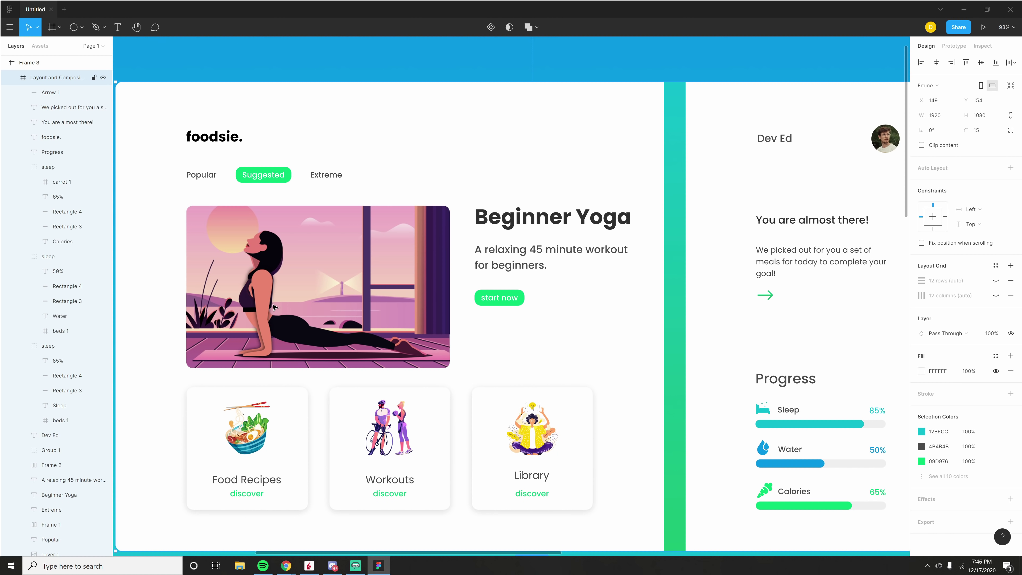
scroll(372, 287, "up", 2)
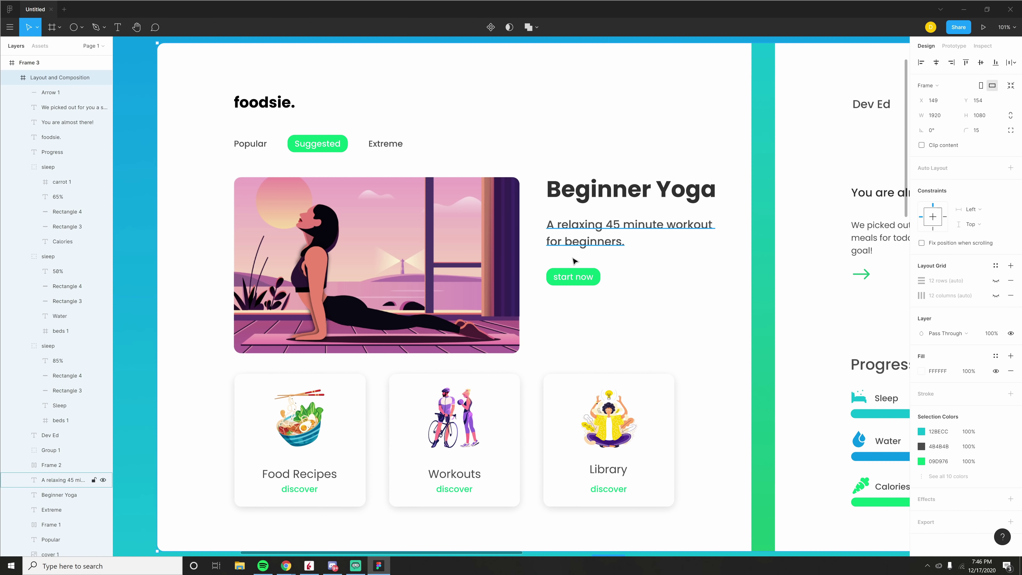
scroll(526, 310, "down", 1)
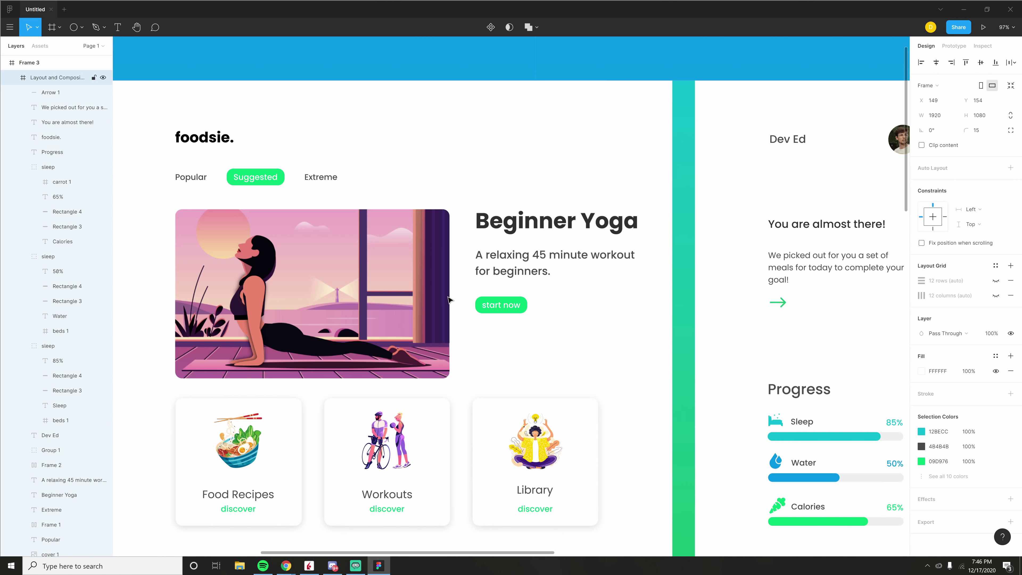
scroll(454, 340, "down", 1)
scroll(631, 228, "down", 1)
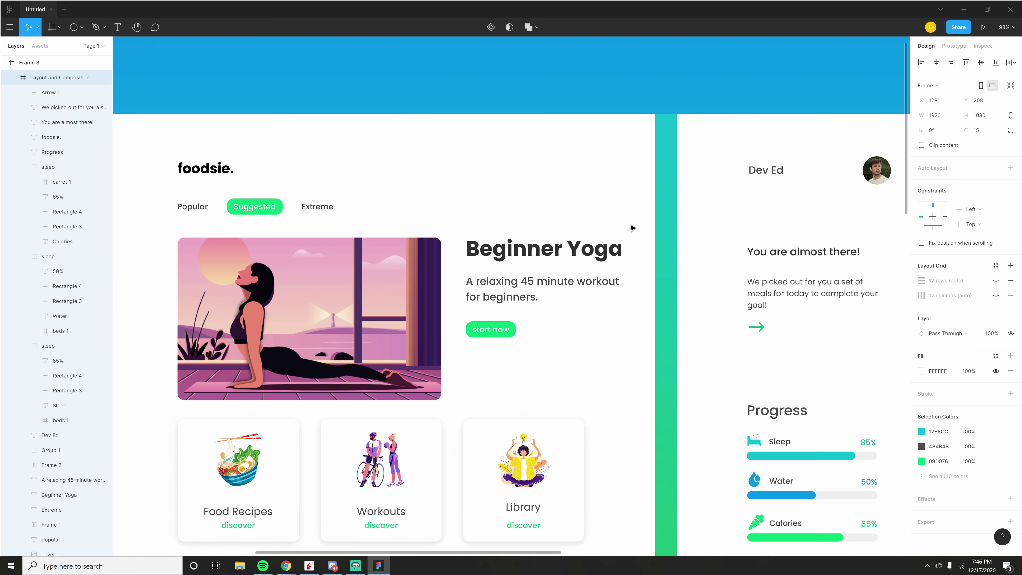
left_click_drag(632, 229, 654, 198)
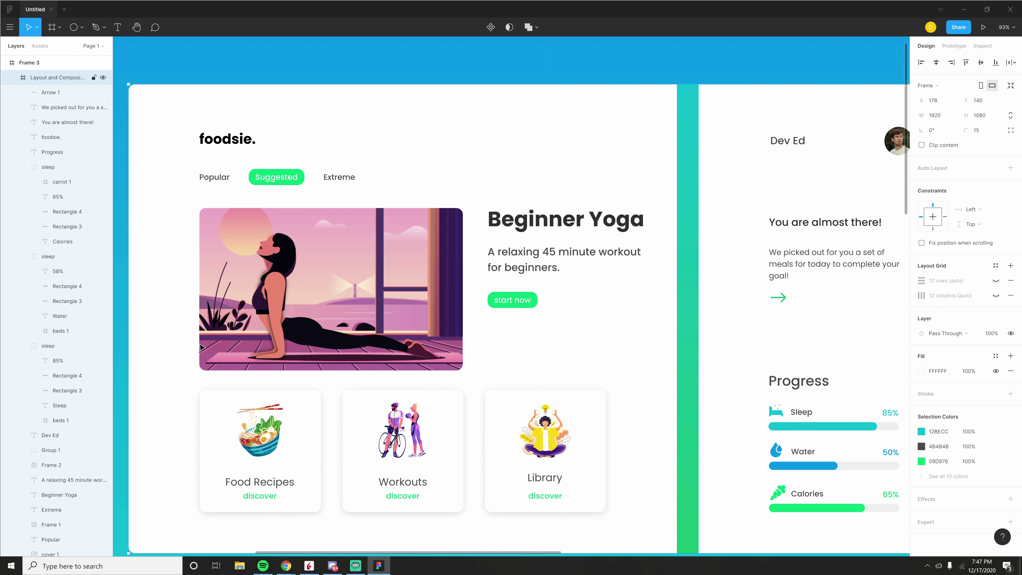
Step: Pan across the Beginner Yoga section, cards and the Dev Ed and Progress panel to inspect them
scroll(583, 374, "down", 1)
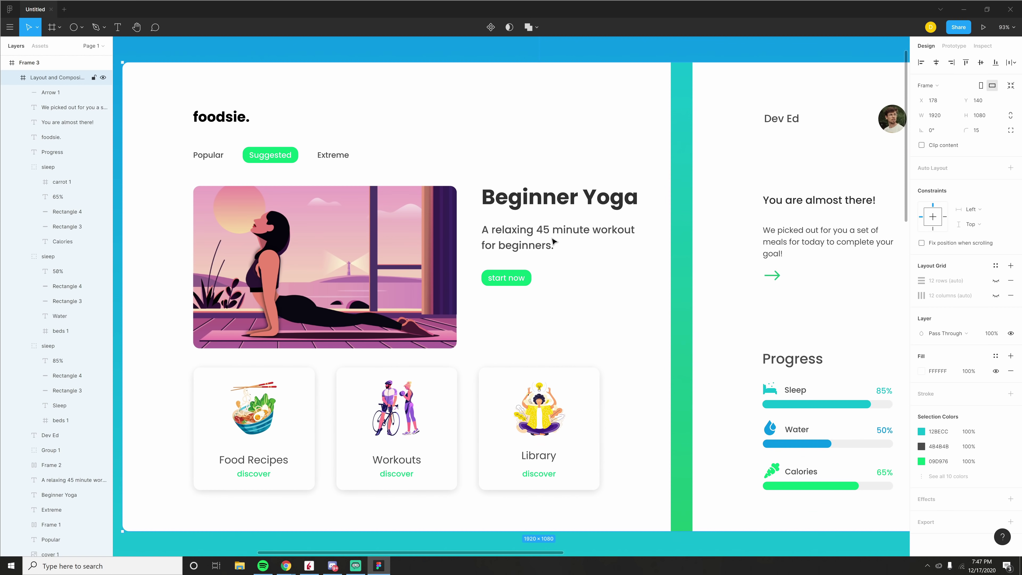
scroll(226, 493, "up", 5)
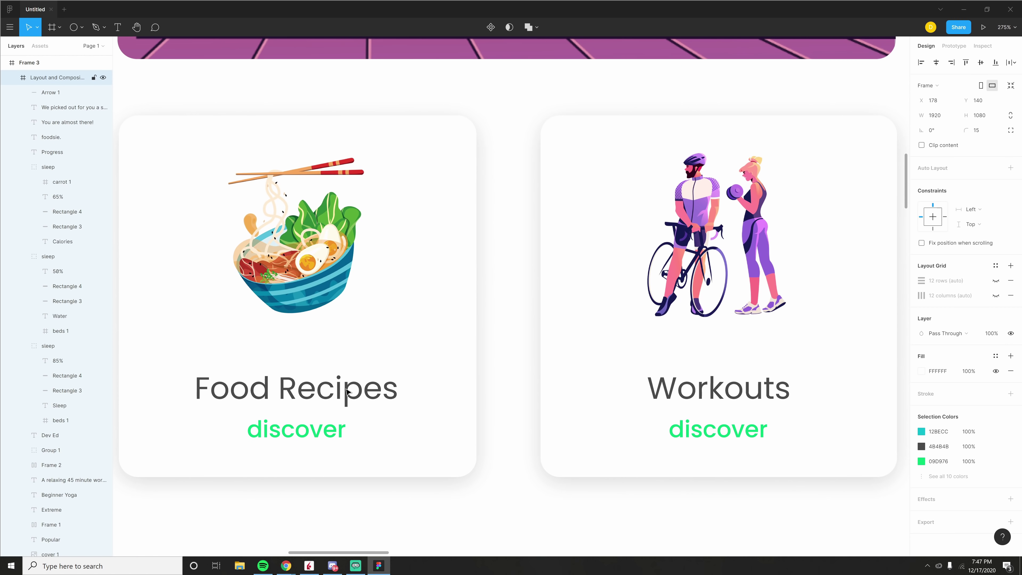
scroll(312, 433, "down", 1)
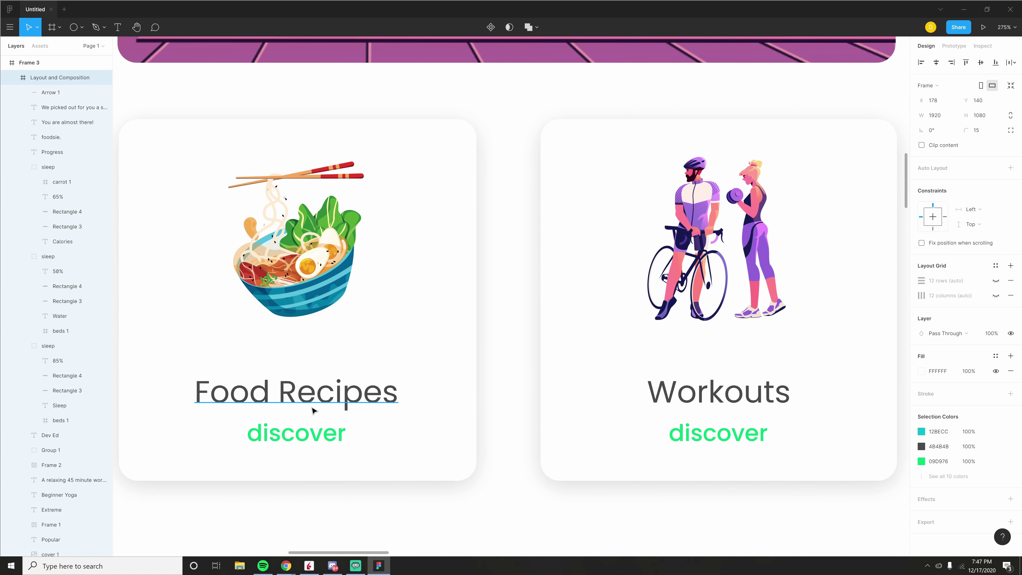
scroll(358, 384, "down", 5)
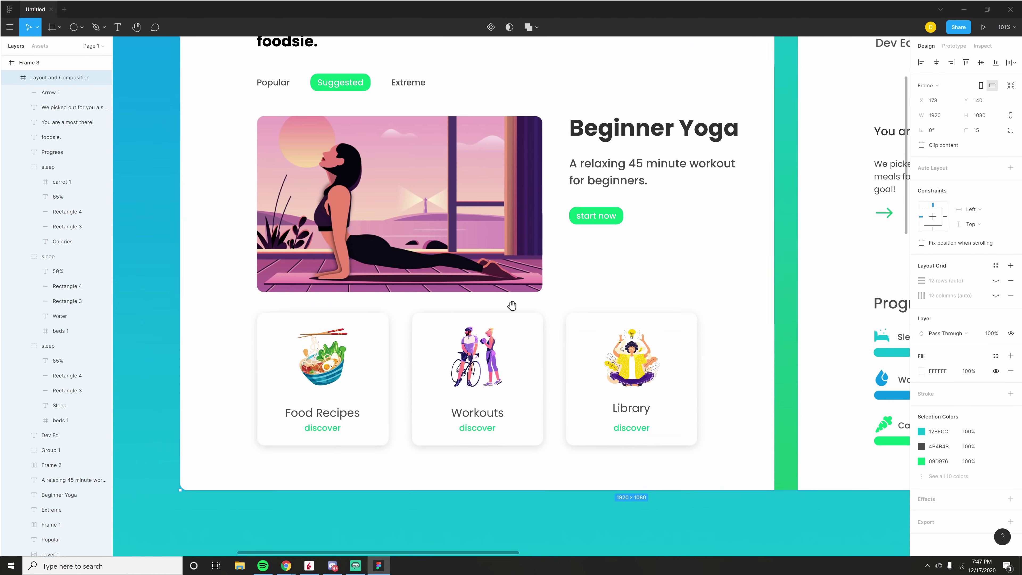
left_click_drag(513, 304, 445, 349)
left_click_drag(499, 323, 294, 342)
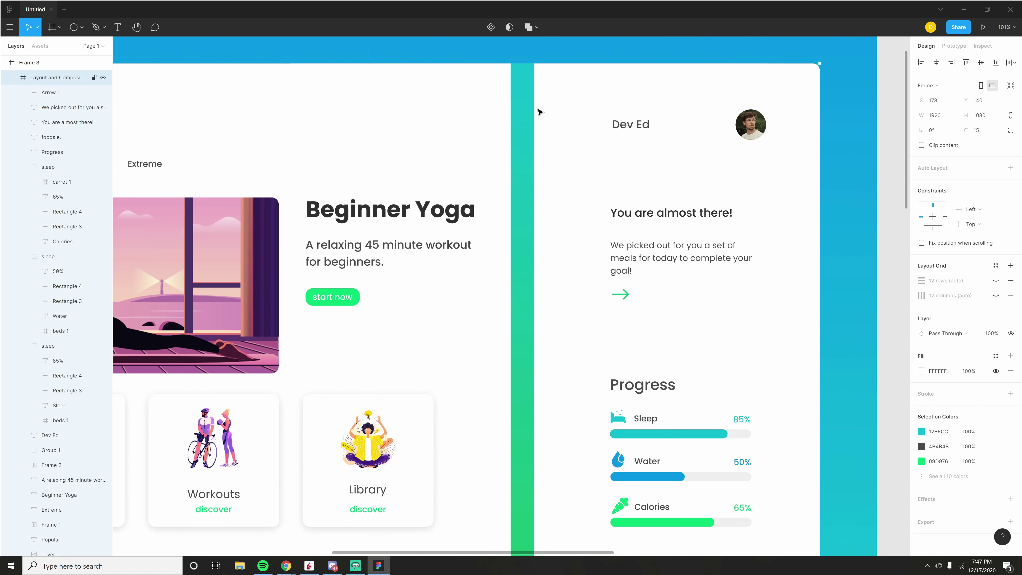
scroll(338, 342, "left", 5)
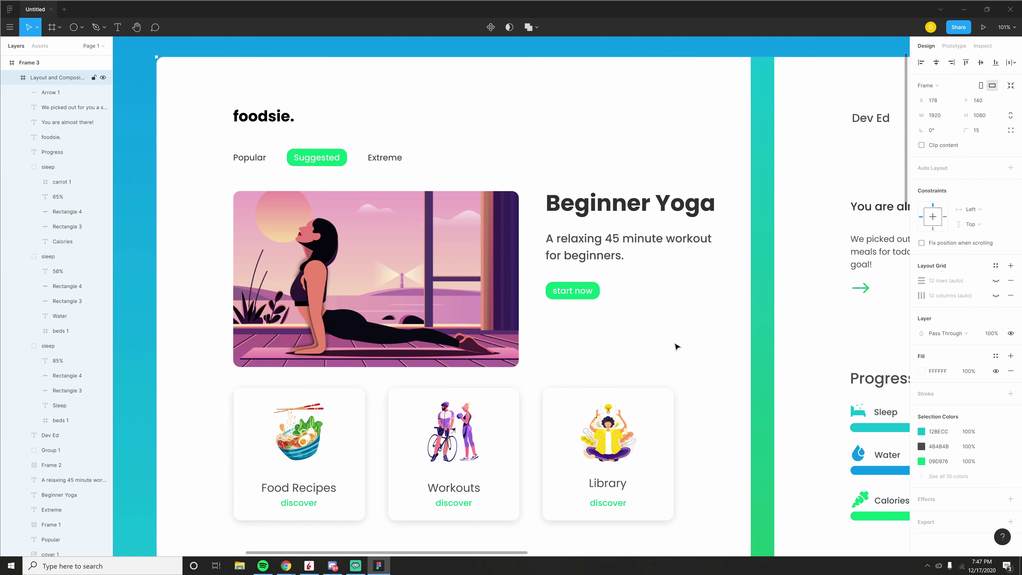
scroll(675, 347, "right", 6)
scroll(383, 431, "left", 5)
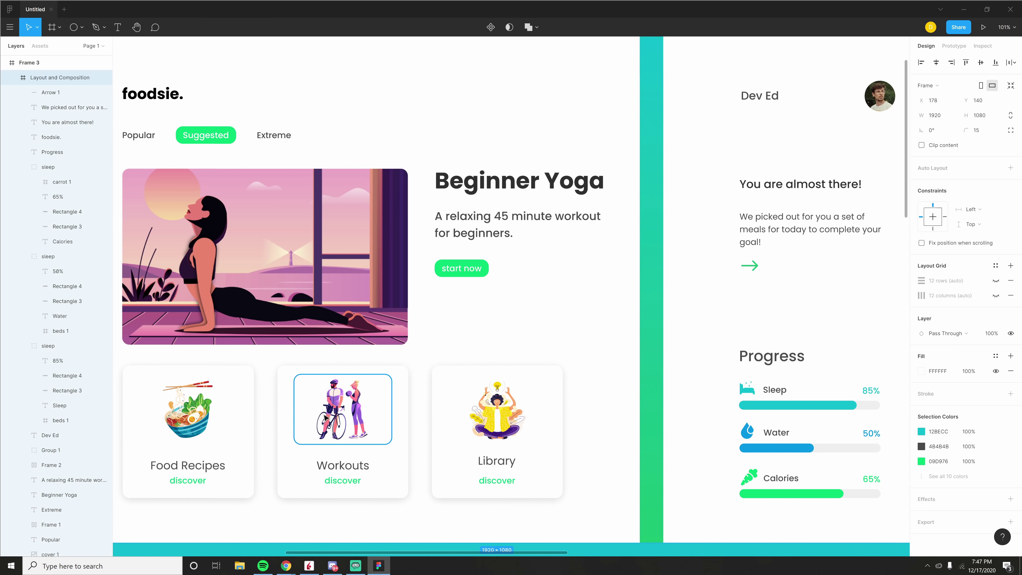
scroll(304, 403, "down", 1)
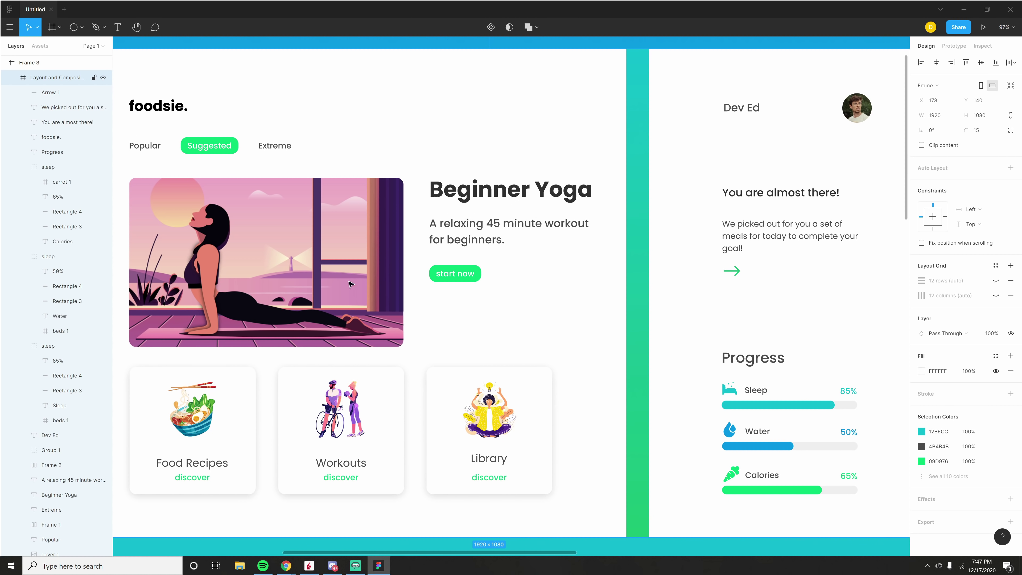
Step: Recentre the view and drag the Layout and Composition frame up to X 189, Y 45
scroll(368, 466, "down", 2)
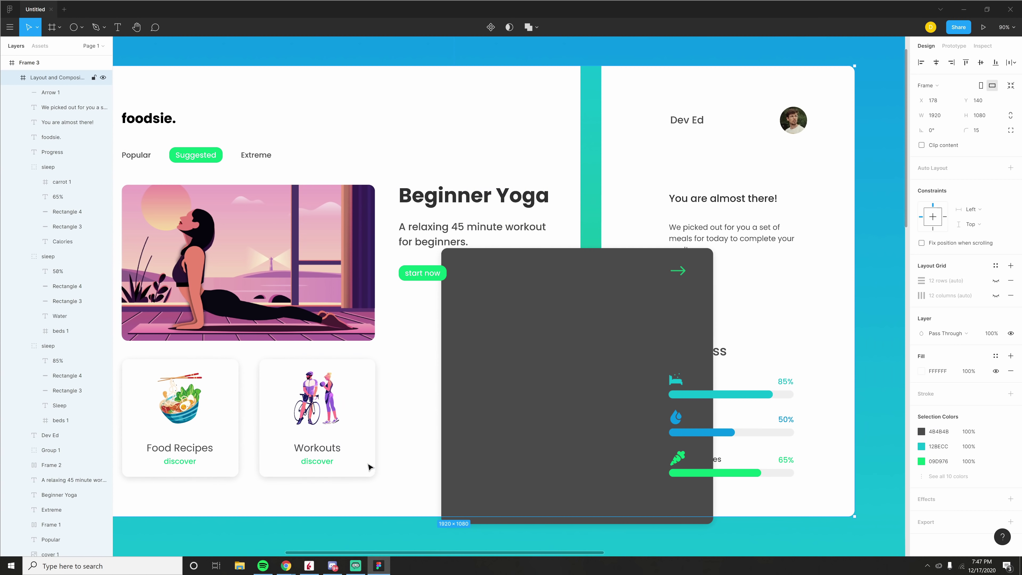
left_click_drag(410, 343, 462, 367)
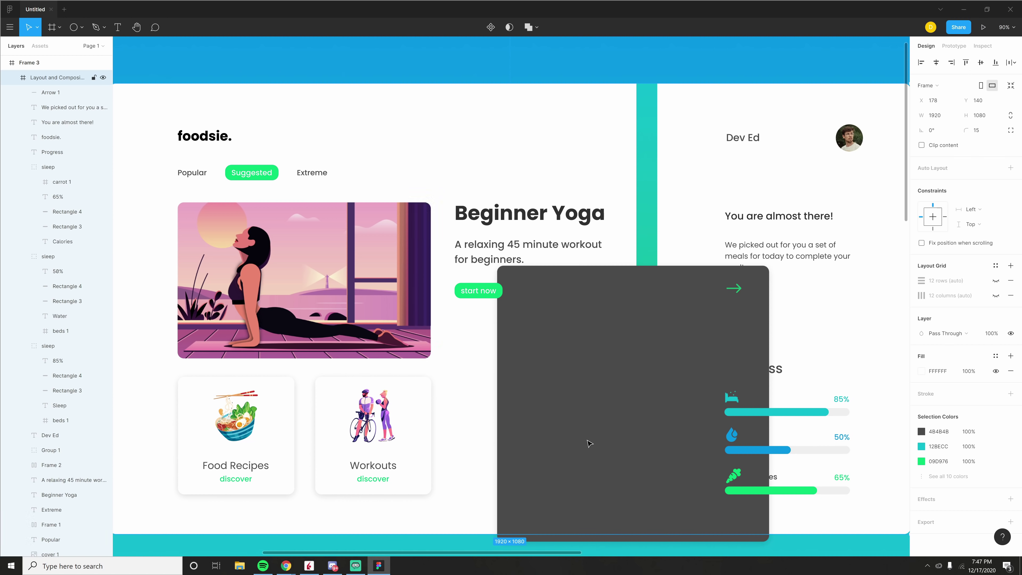
left_click_drag(606, 431, 611, 393)
Step: Select the Library card group on the foodsie page
scroll(506, 353, "up", 2)
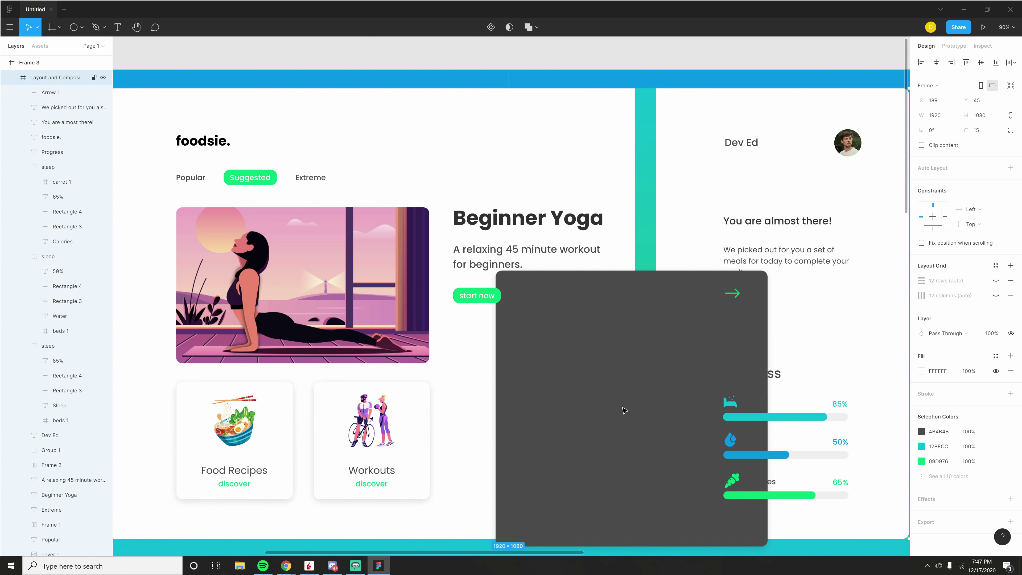
scroll(602, 436, "down", 1)
left_click(581, 434)
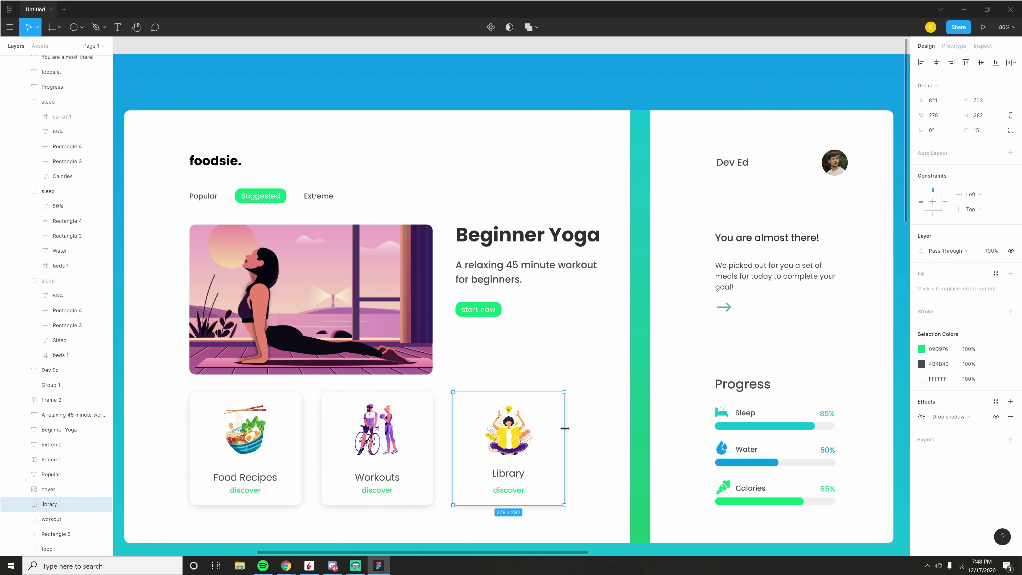